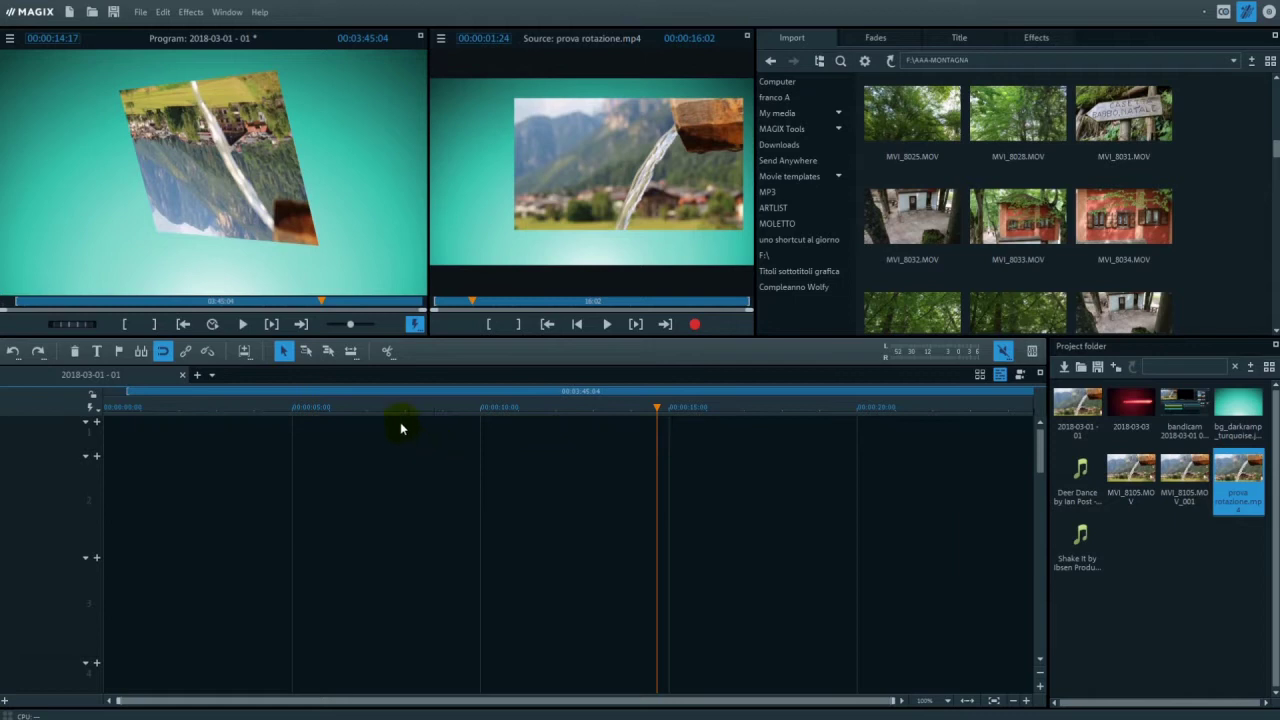
Play the MVI_8042.MOV clip in the timeline from its start to preview the footage.
click(296, 407)
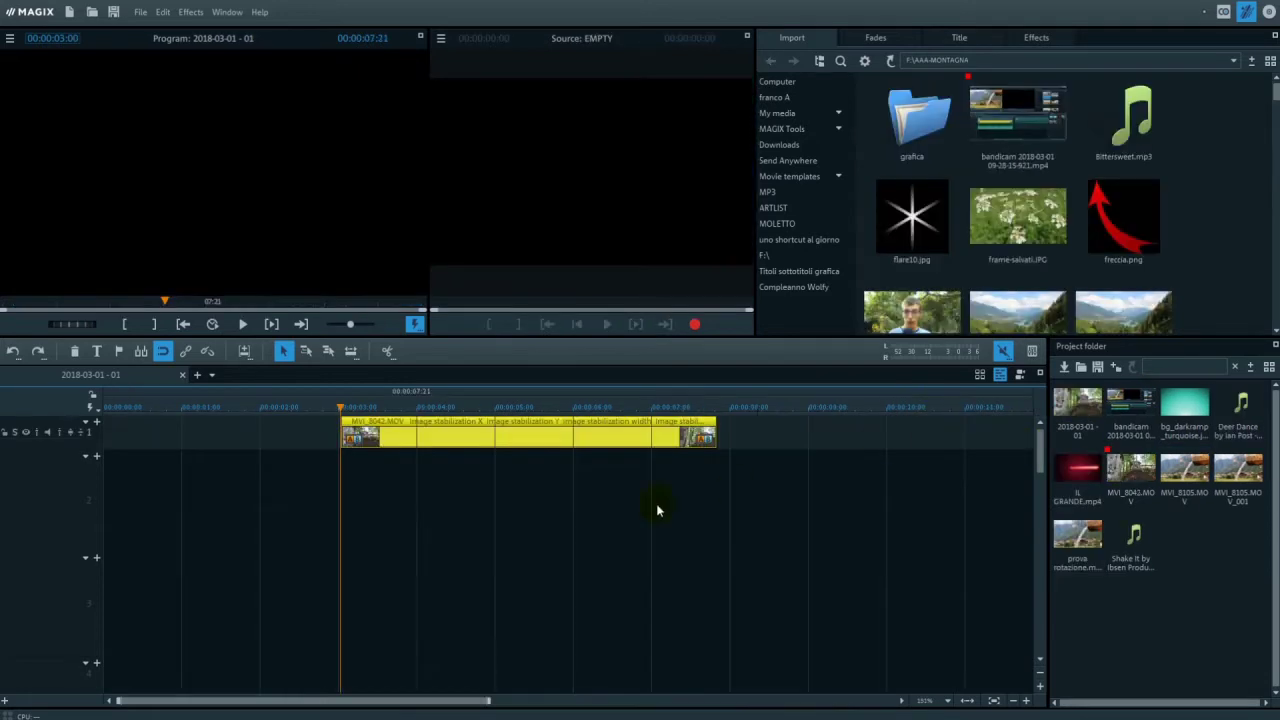
click(339, 404)
click(213, 324)
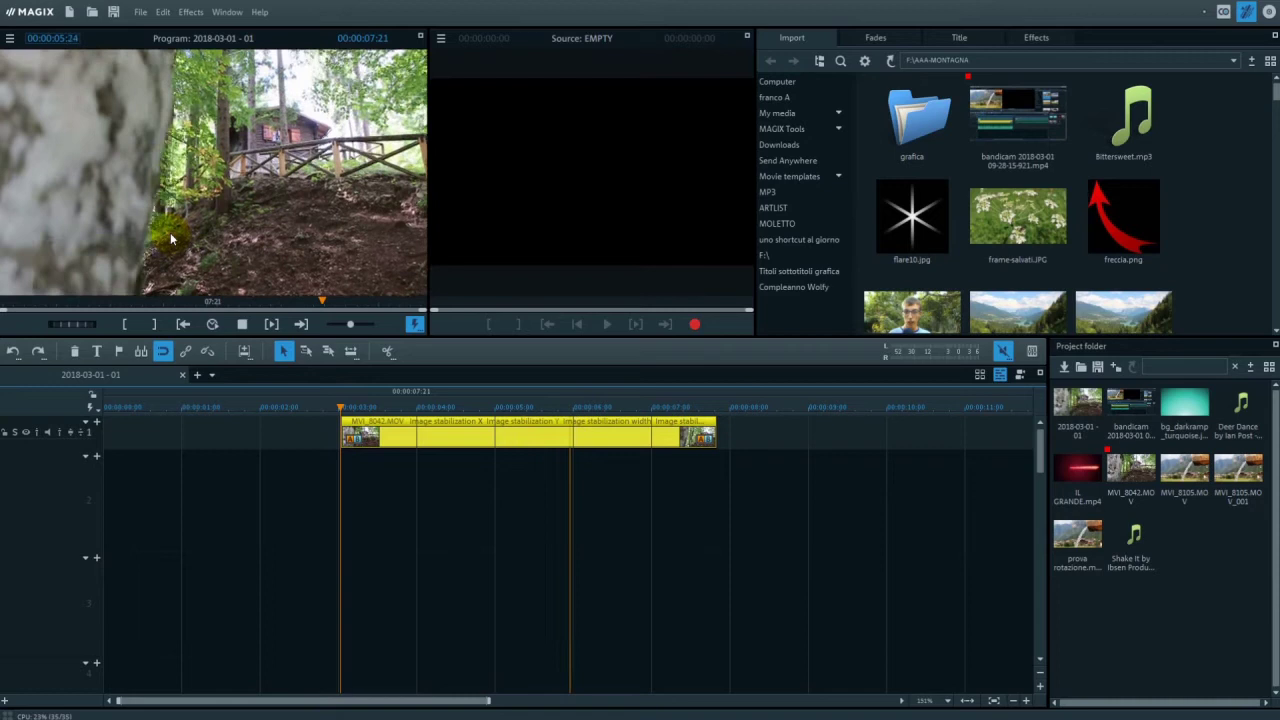
click(242, 324)
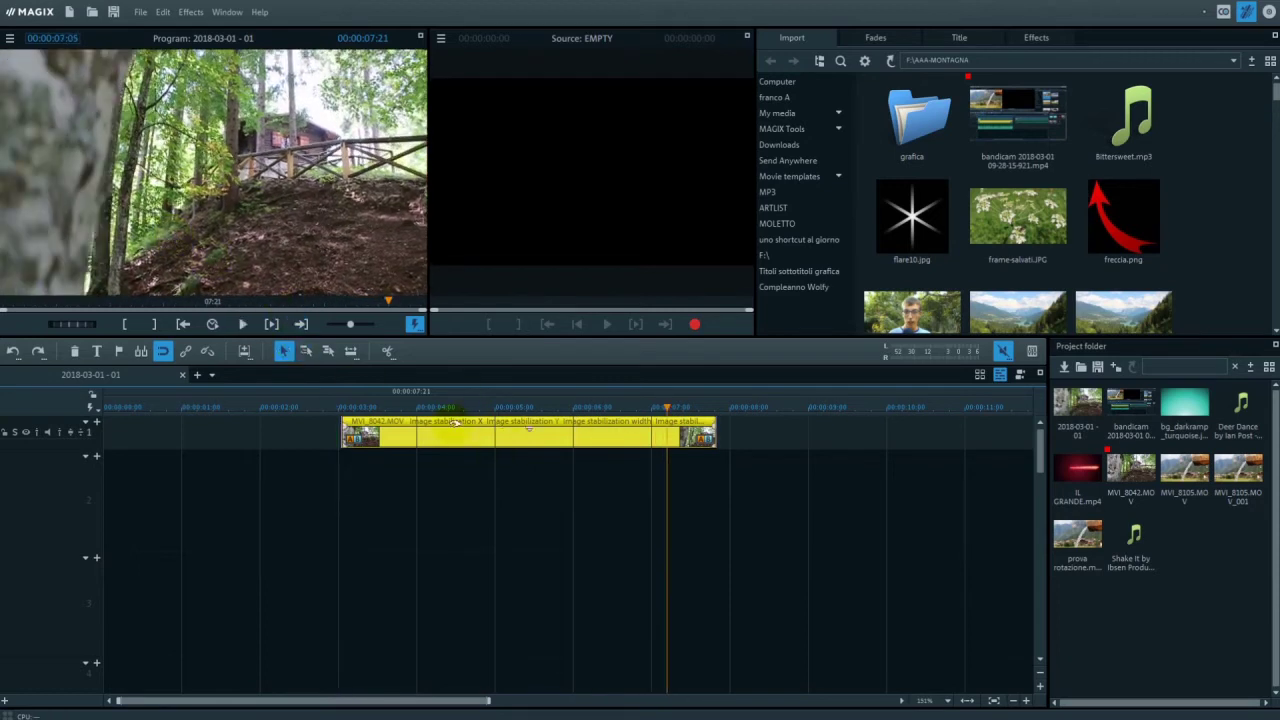
Check the resolution and frame rate in the movie settings of the 2018-03-01 - 01 movie.
click(137, 12)
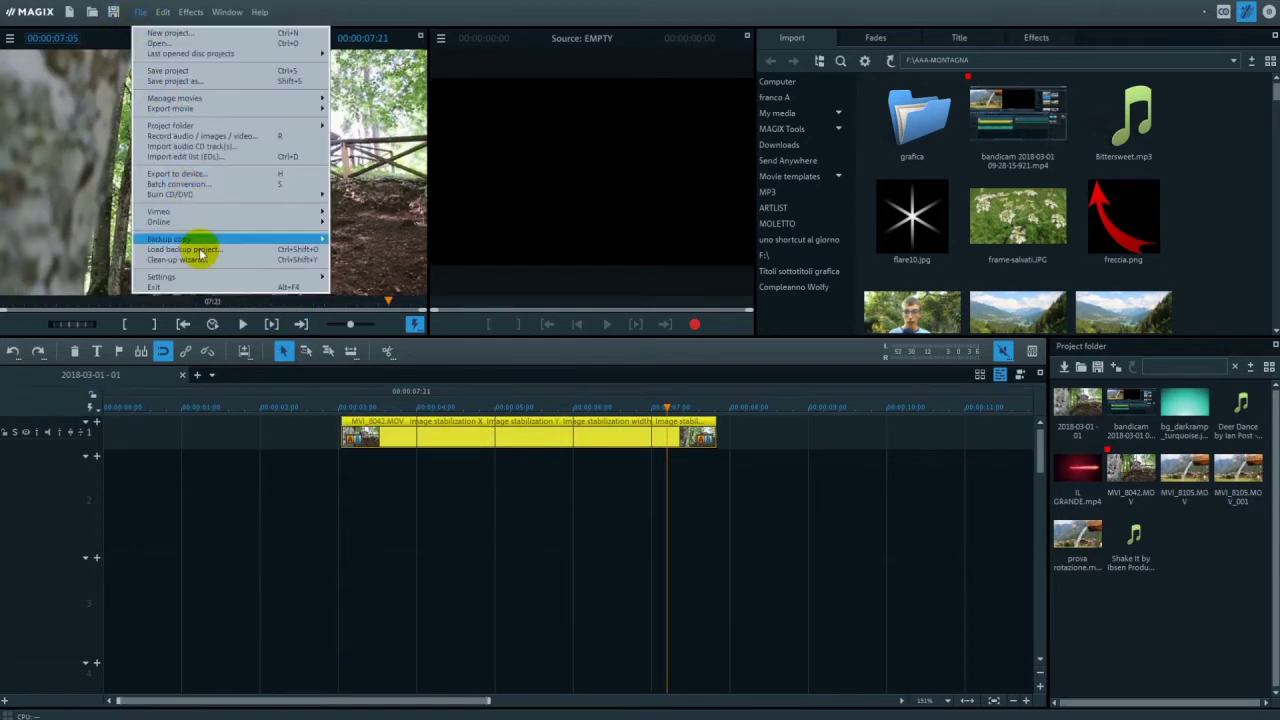
mouse_move(209, 280)
click(412, 277)
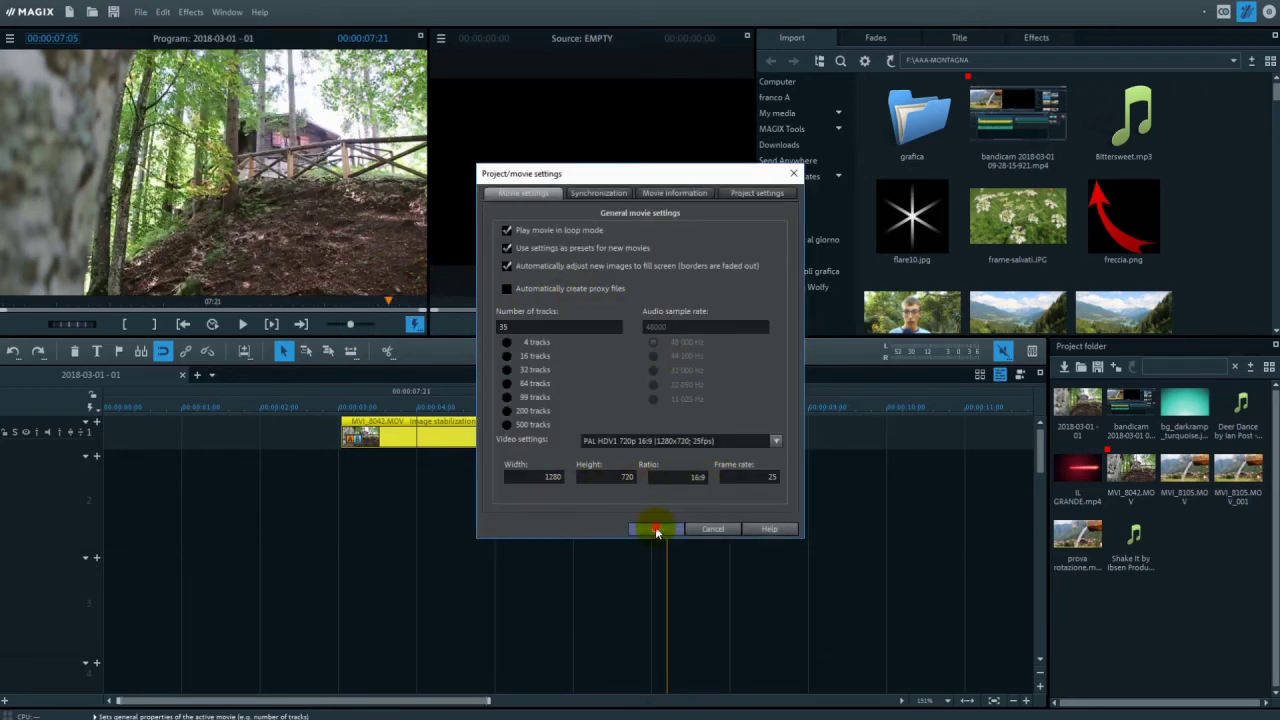
click(656, 529)
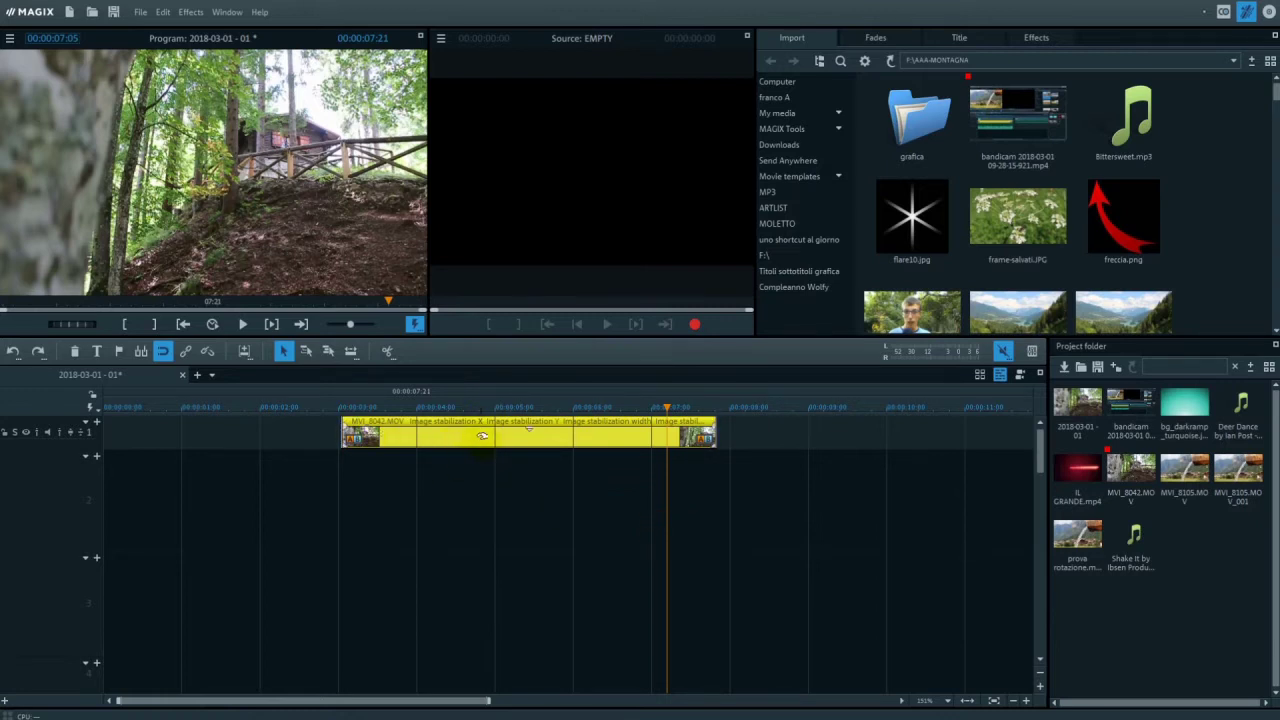
Add a new movie named prova rotazione and set its video format to PAL 4K 25p 16:9 (4096x2160; 25fps).
click(197, 378)
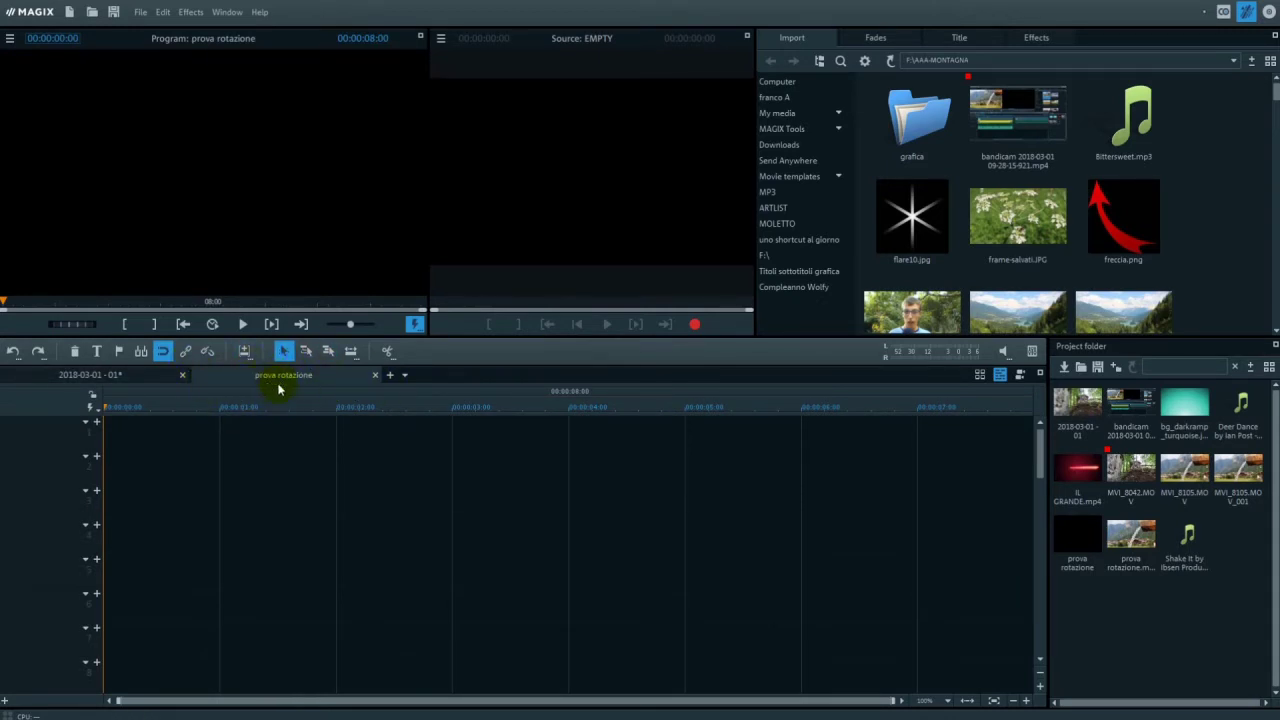
click(141, 12)
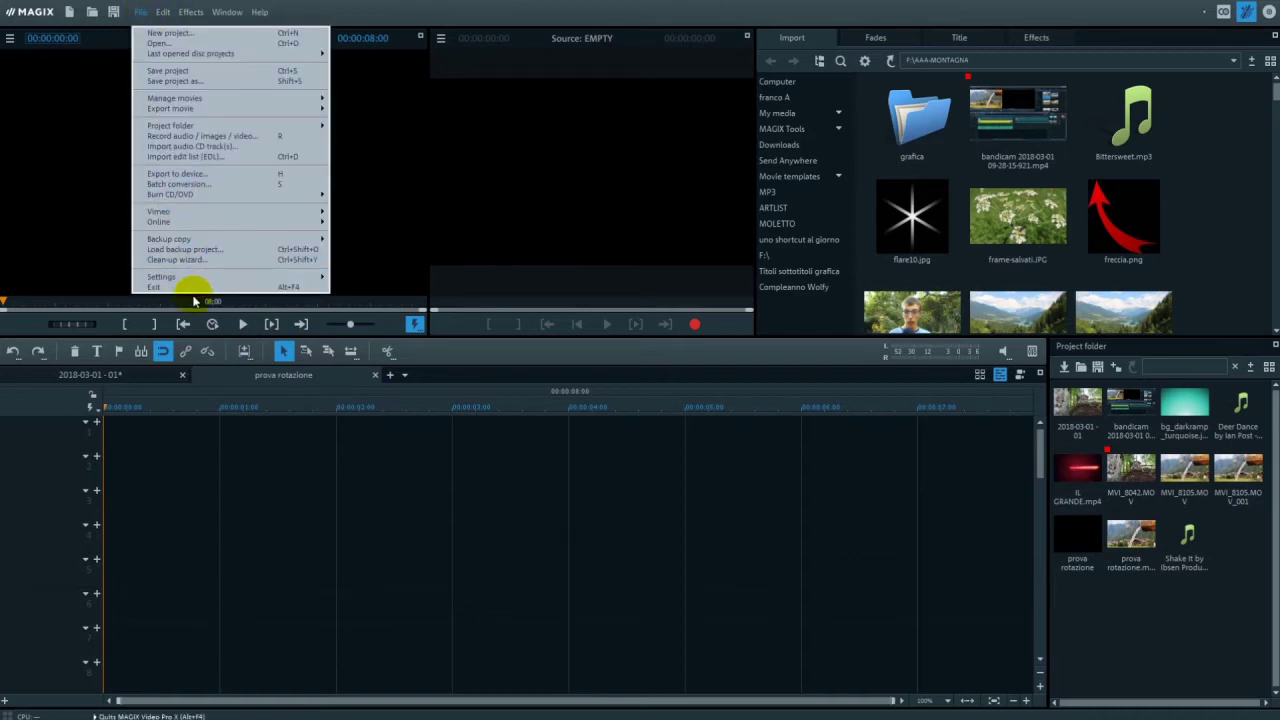
mouse_move(240, 274)
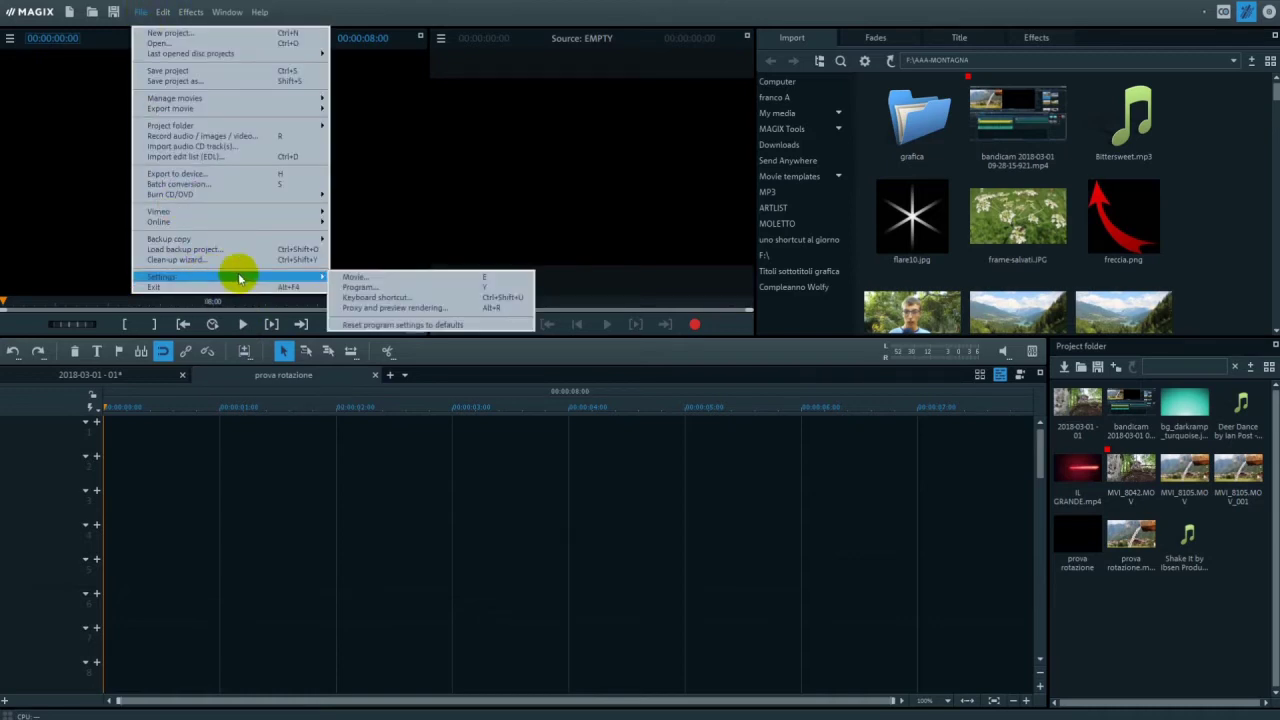
click(404, 279)
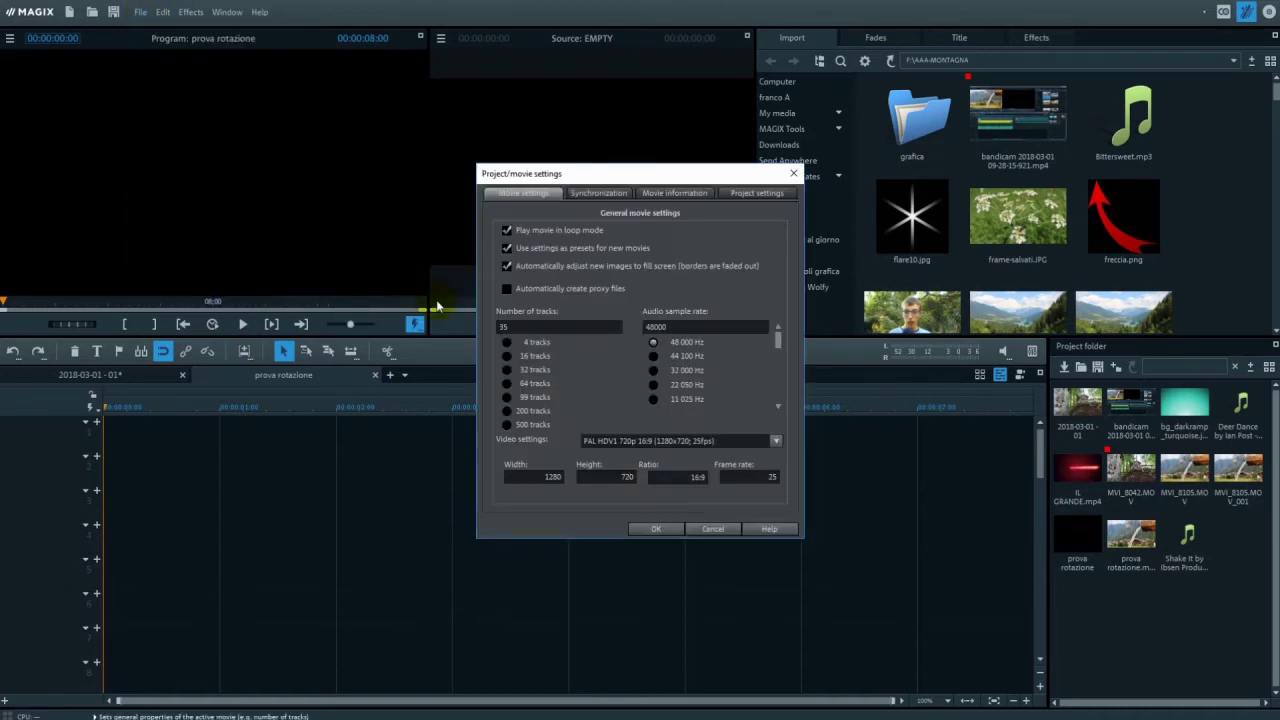
click(700, 443)
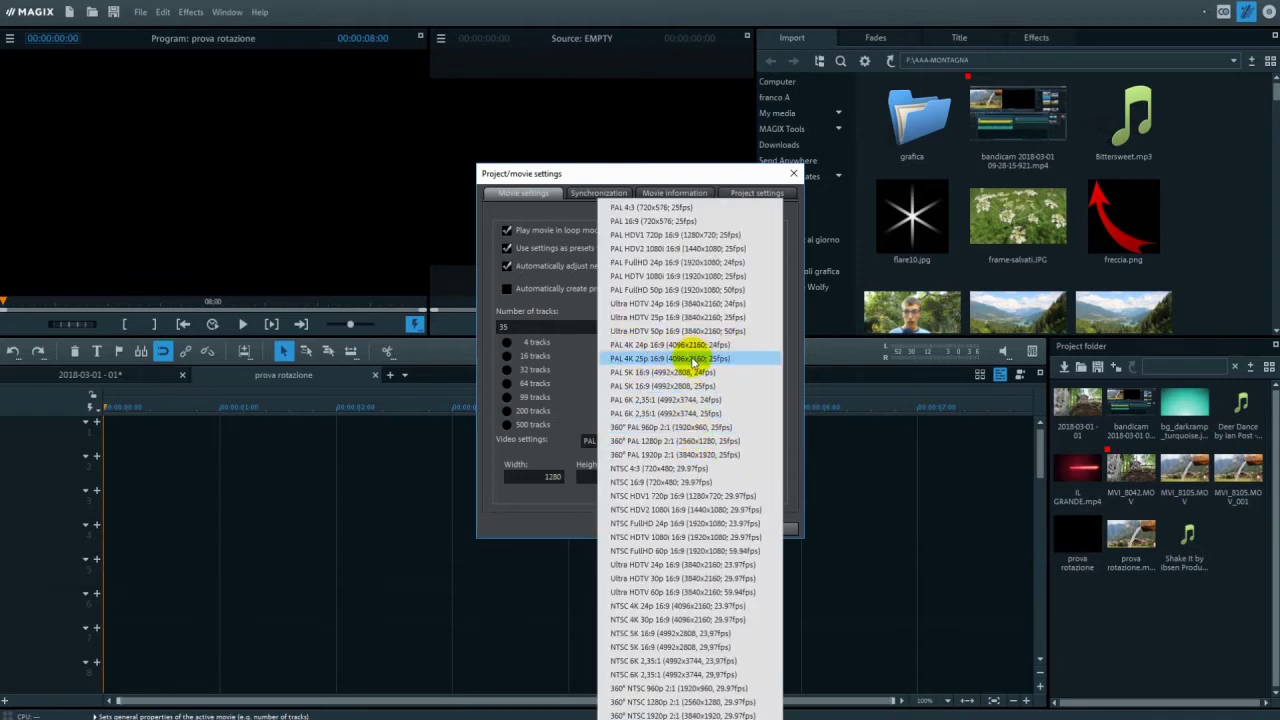
click(694, 358)
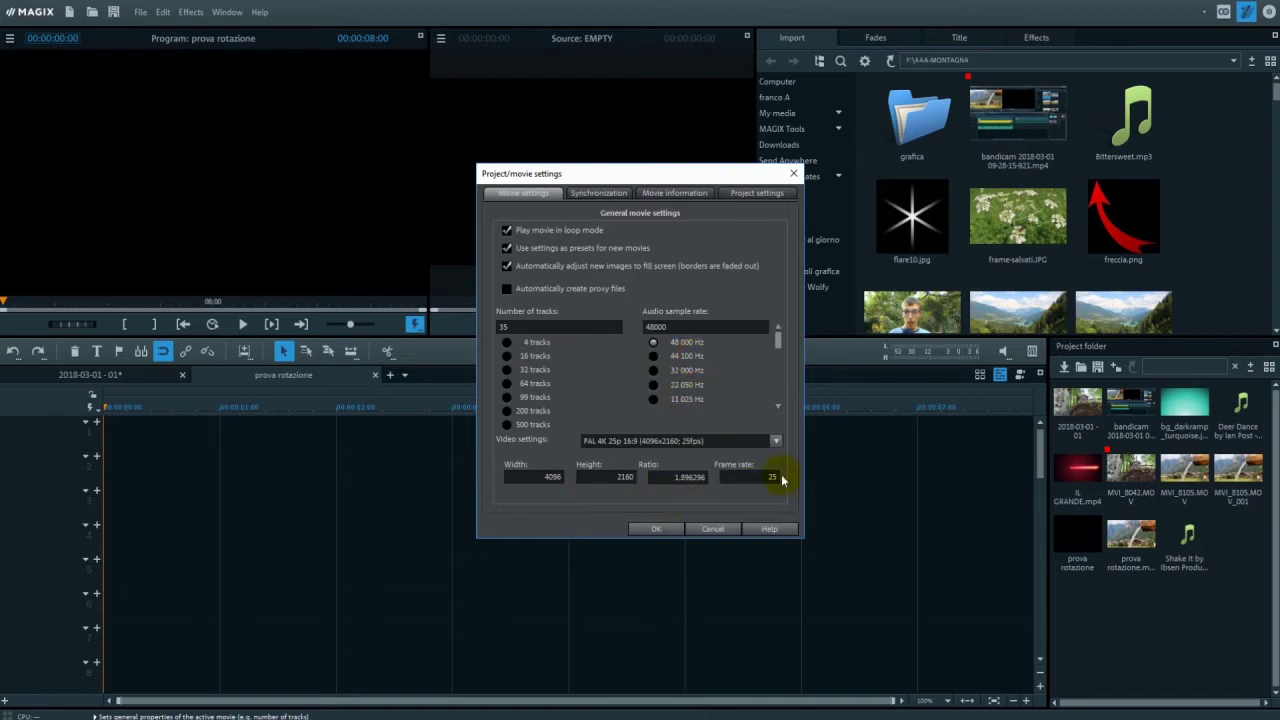
click(655, 528)
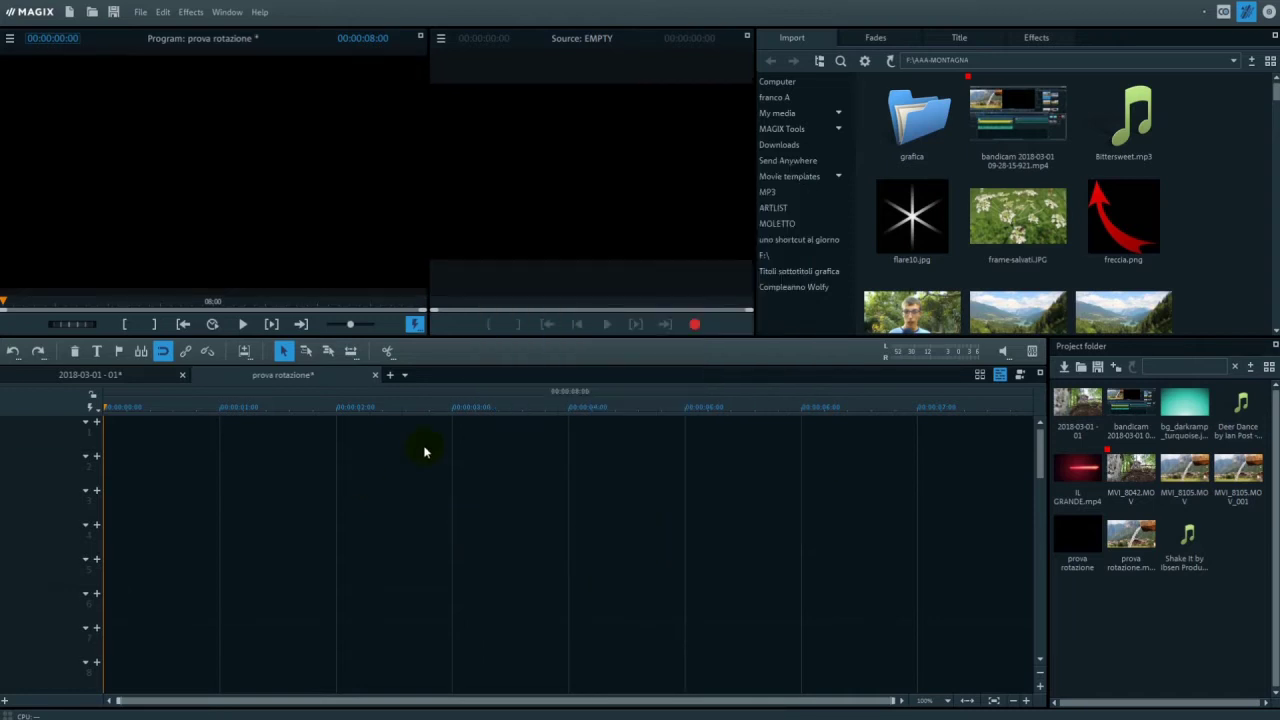
Copy the MVI_8042.MOV clip from the 2018-03-01 - 01 movie and paste it at the start of prova rotazione.
click(137, 372)
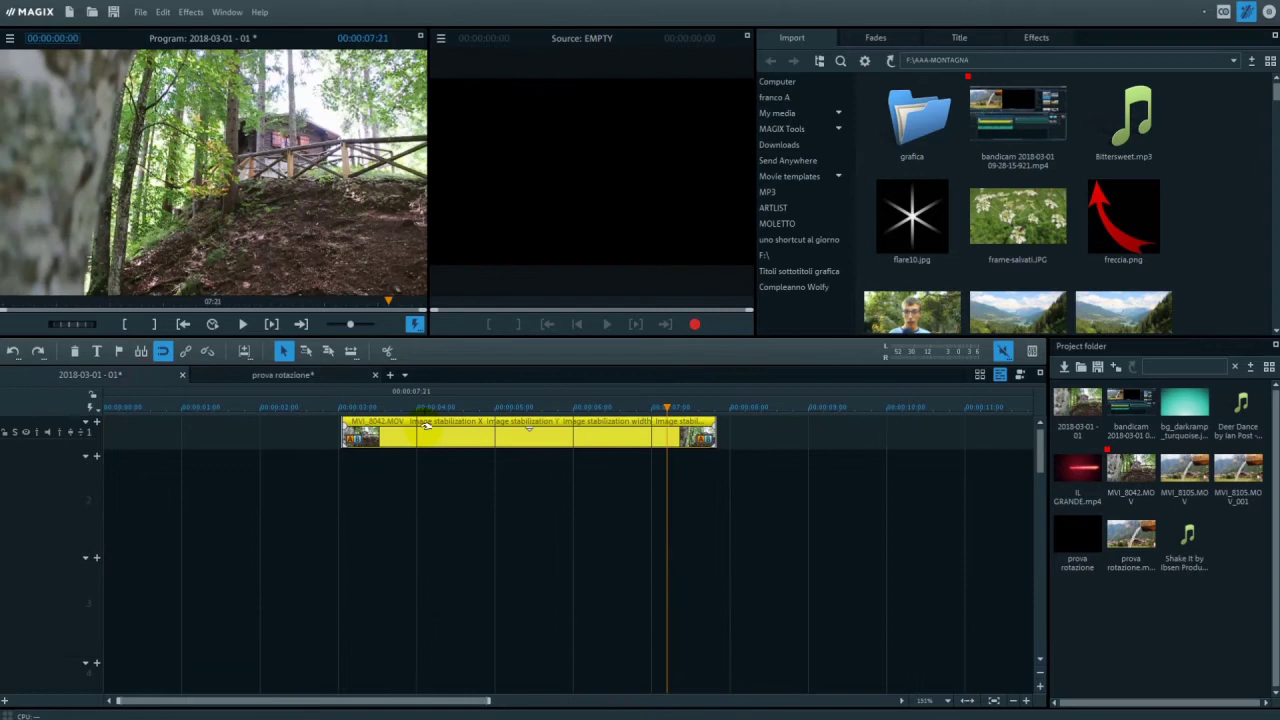
drag(426, 426, 314, 434)
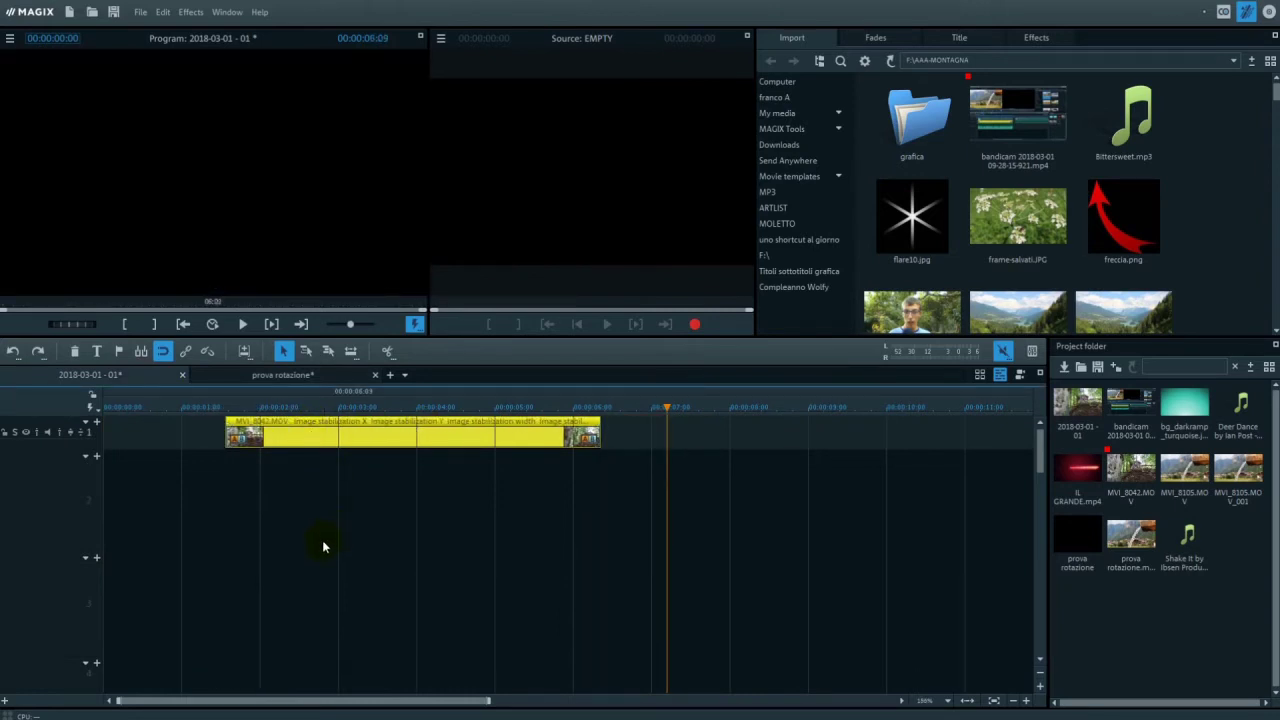
click(252, 377)
key(ctrl+v)
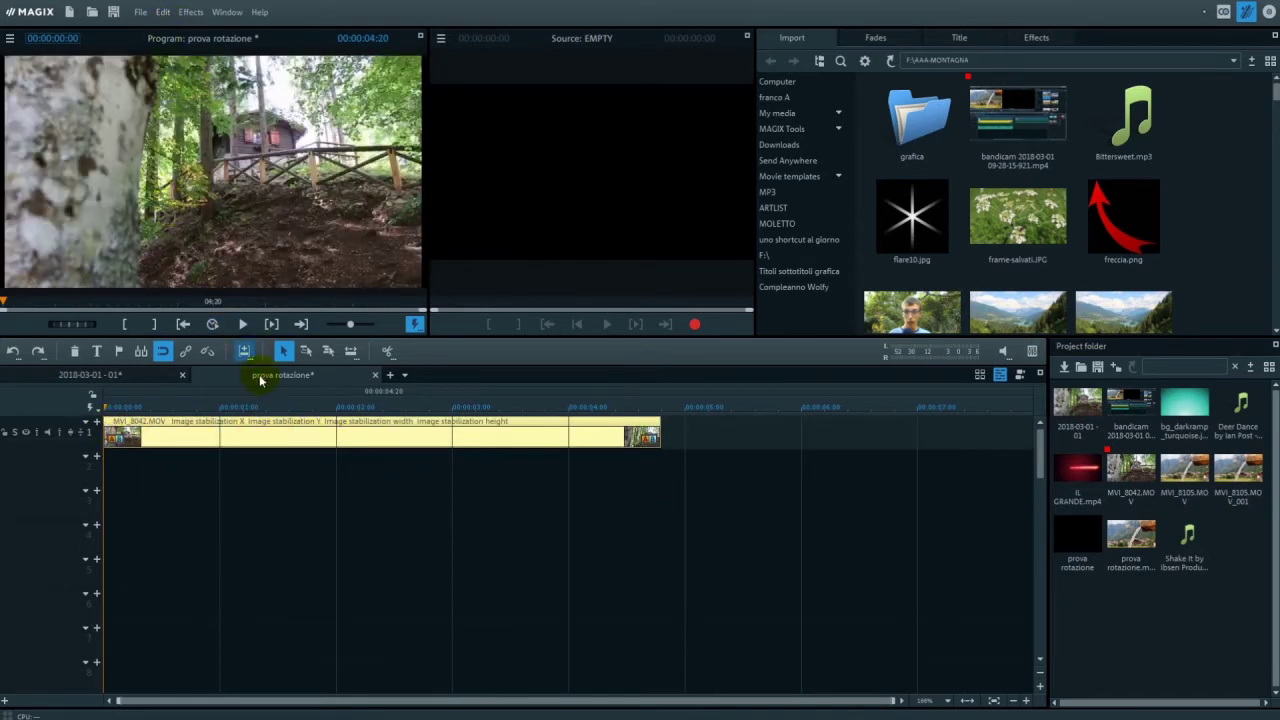
Review the resolution in the movie settings of prova rotazione without changing anything.
click(140, 12)
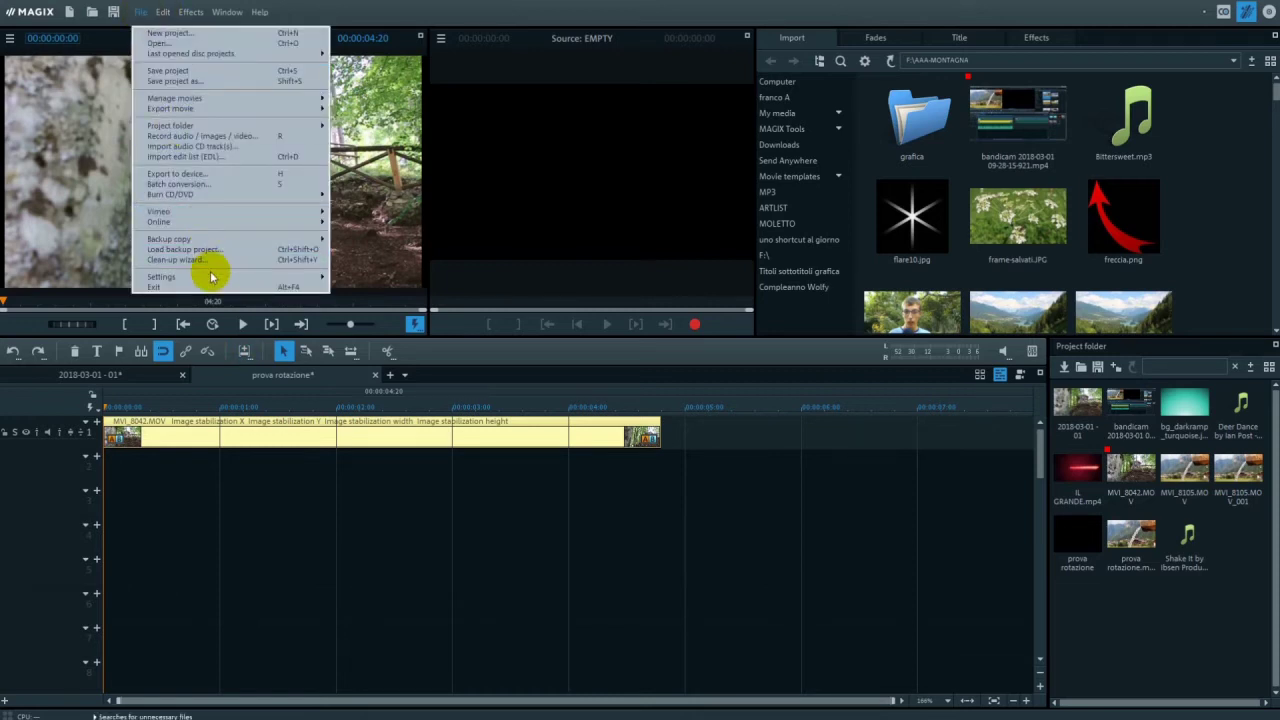
mouse_move(214, 277)
click(449, 280)
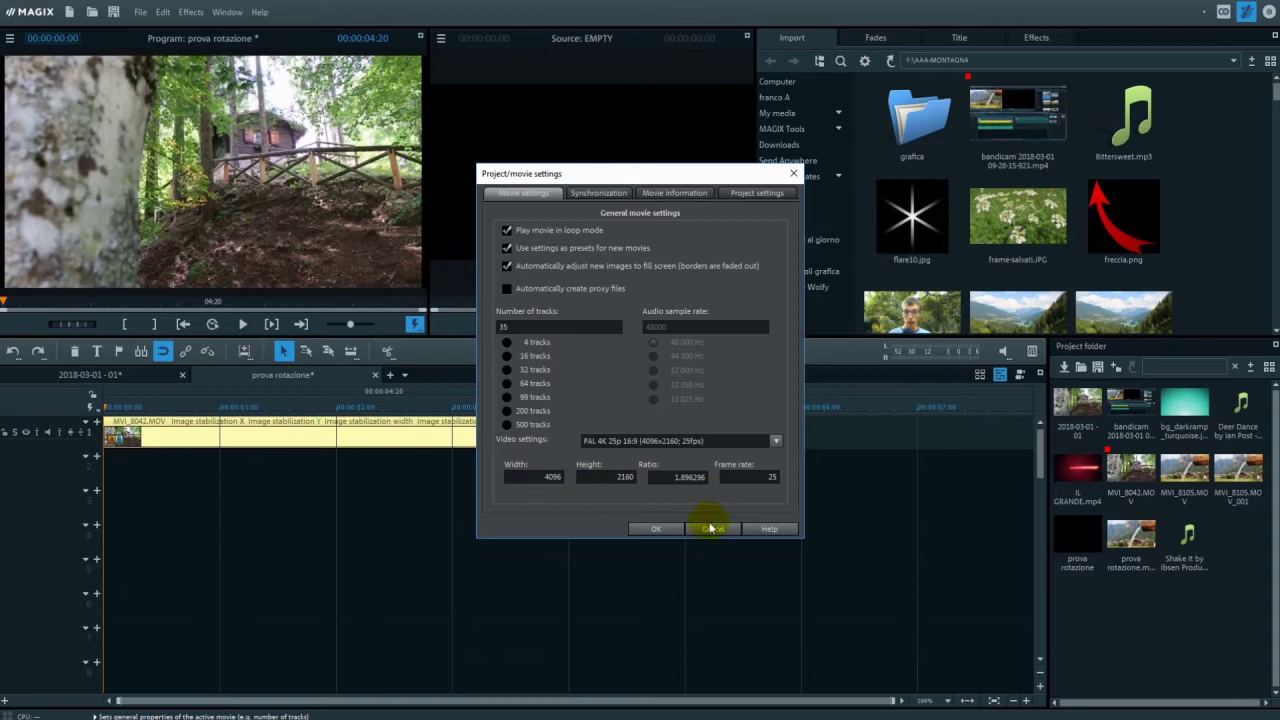
click(710, 528)
Return to the 2018-03-01 - 01 movie and compare its resolution in the movie settings, leaving them unchanged.
click(160, 376)
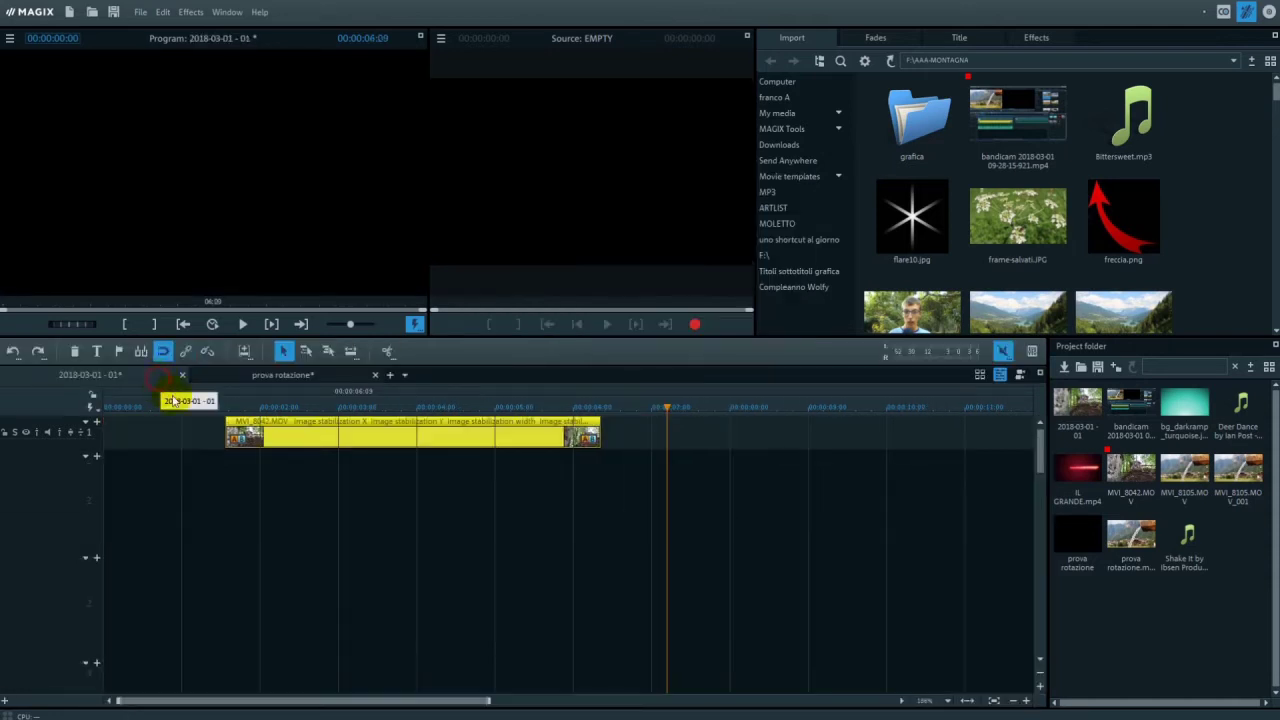
click(140, 12)
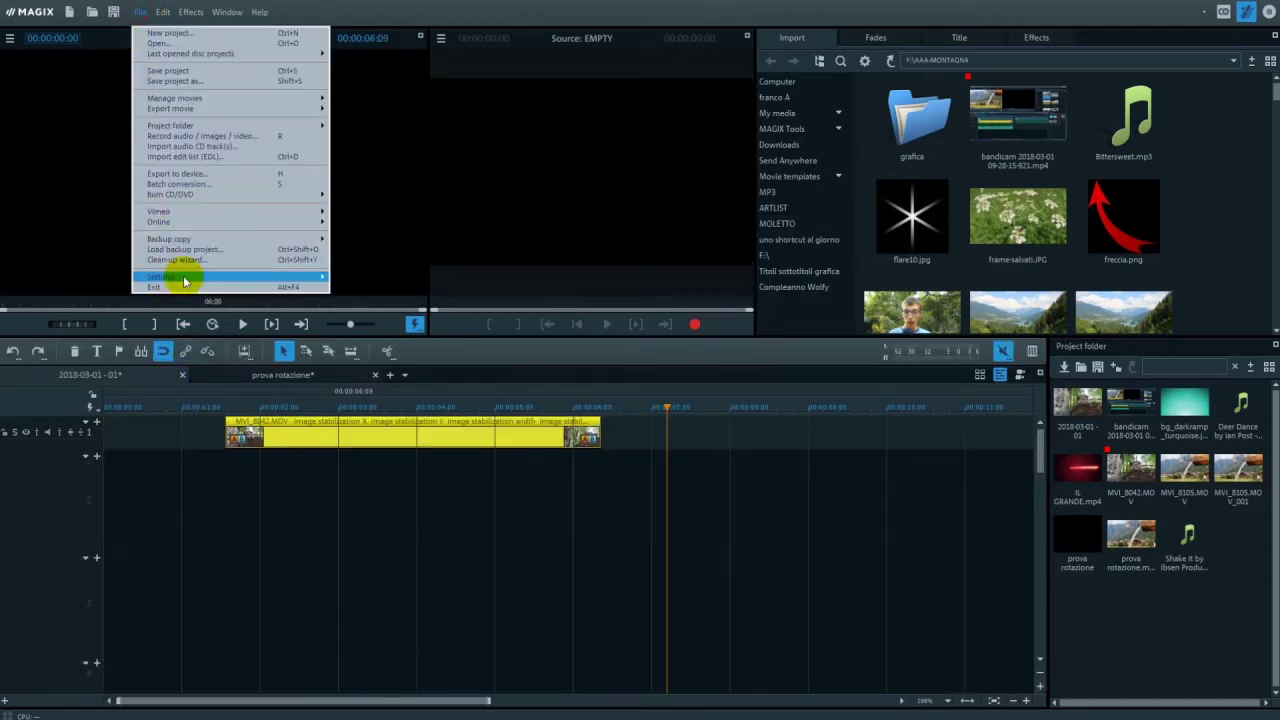
mouse_move(305, 277)
click(394, 283)
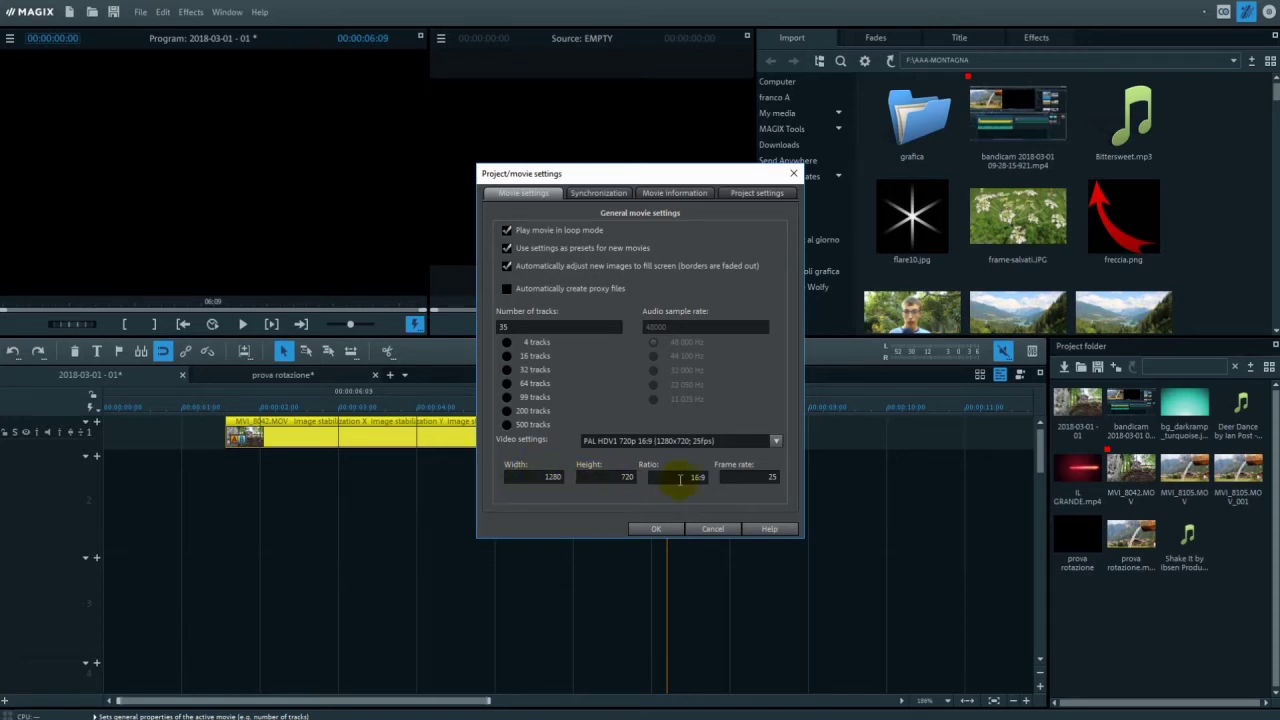
click(712, 529)
In prova rotazione, set the MVI_8042.MOV clip to its original size of 1280 x 720 with the Size/Position effect.
click(278, 377)
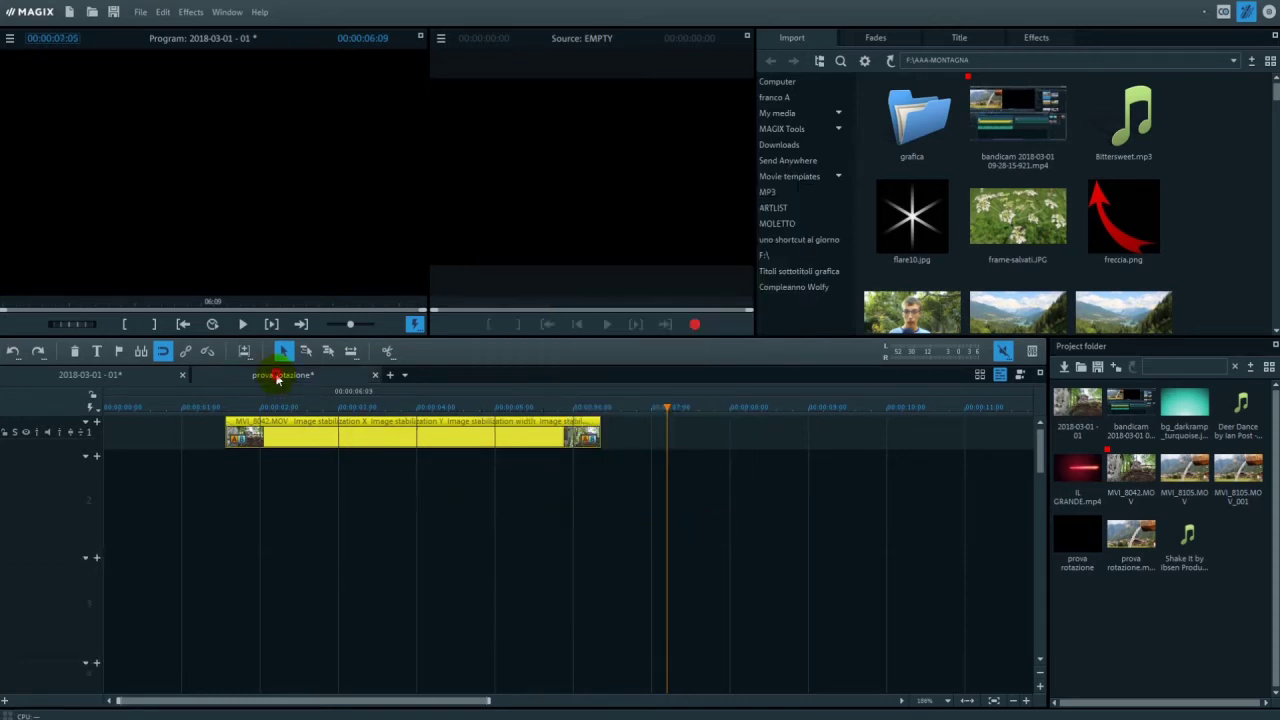
click(162, 410)
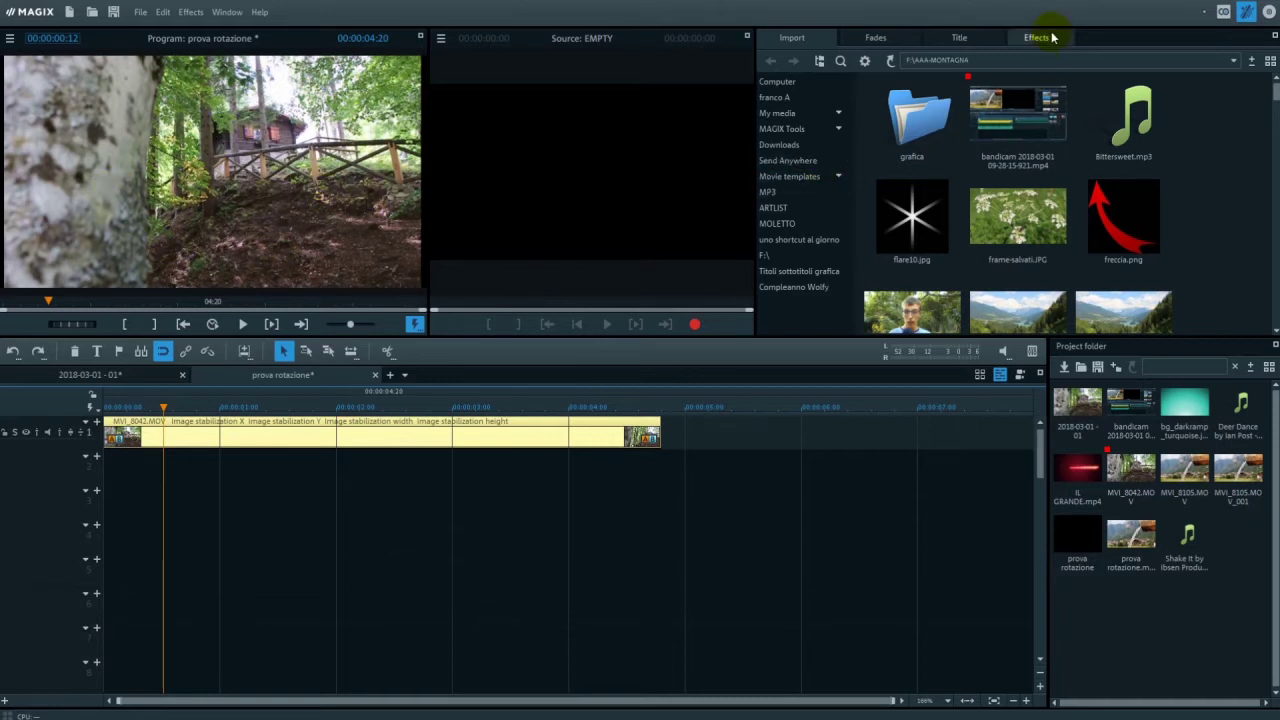
click(1050, 36)
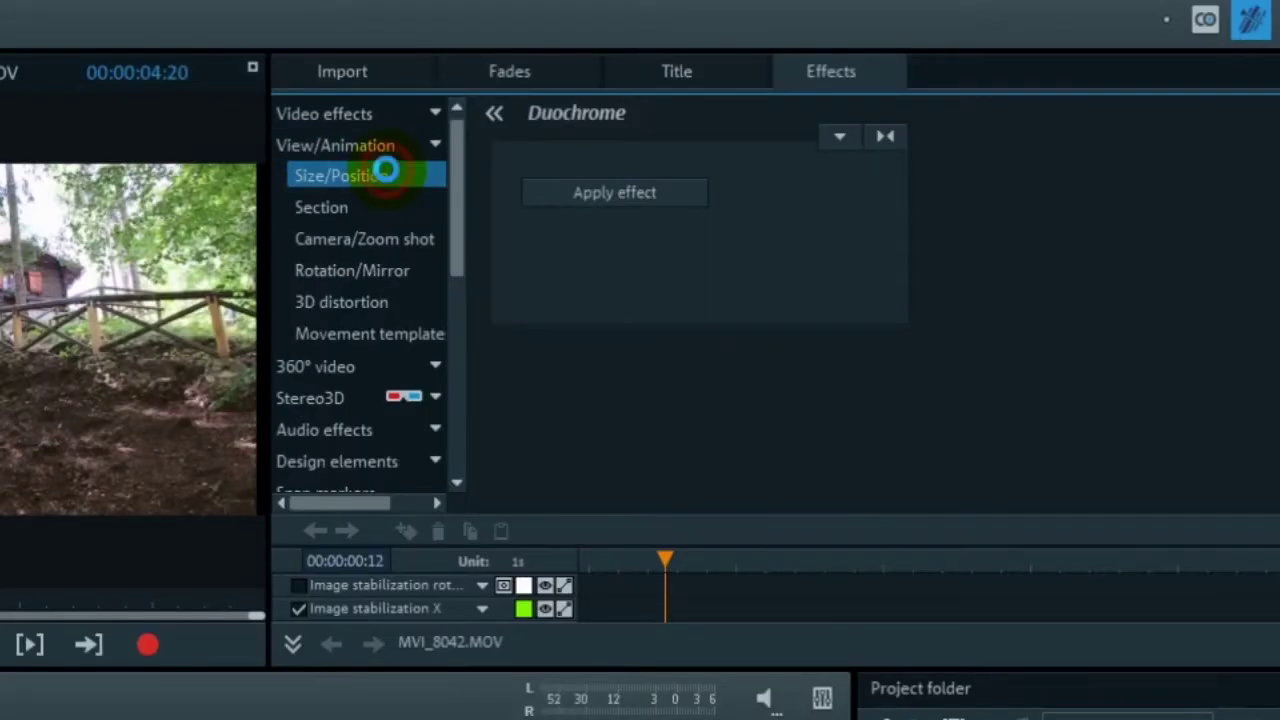
click(812, 87)
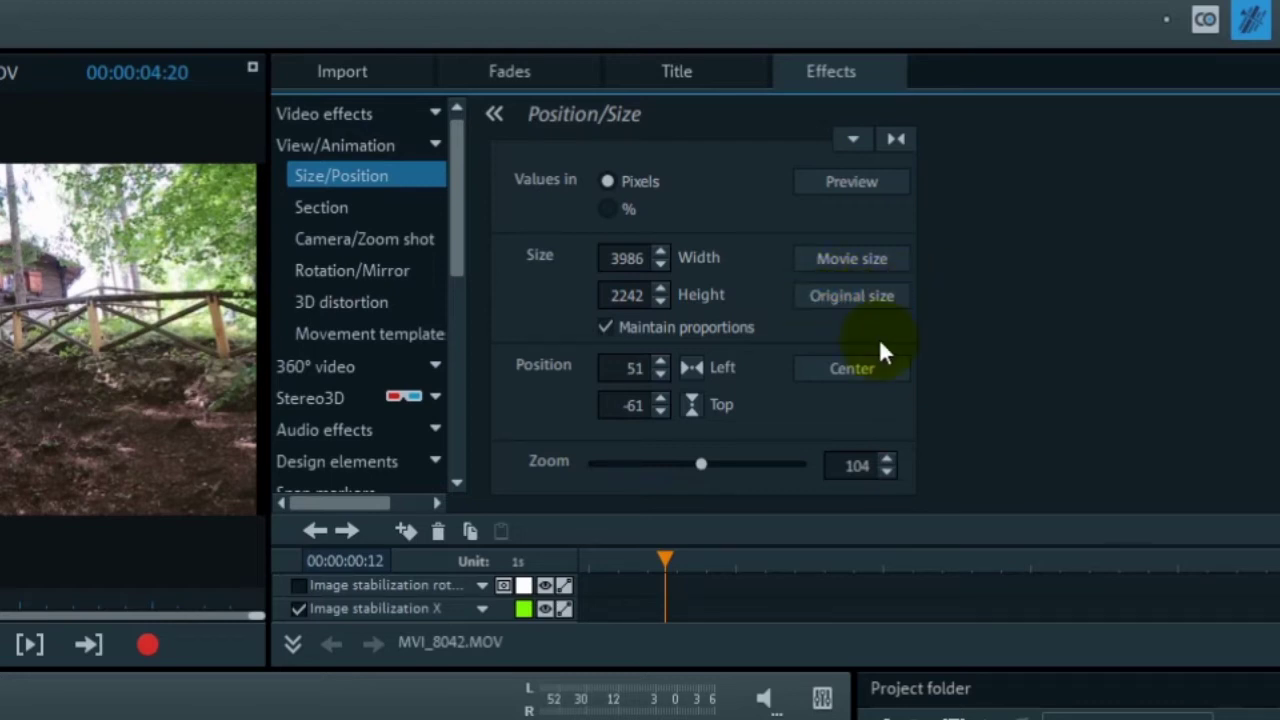
click(872, 303)
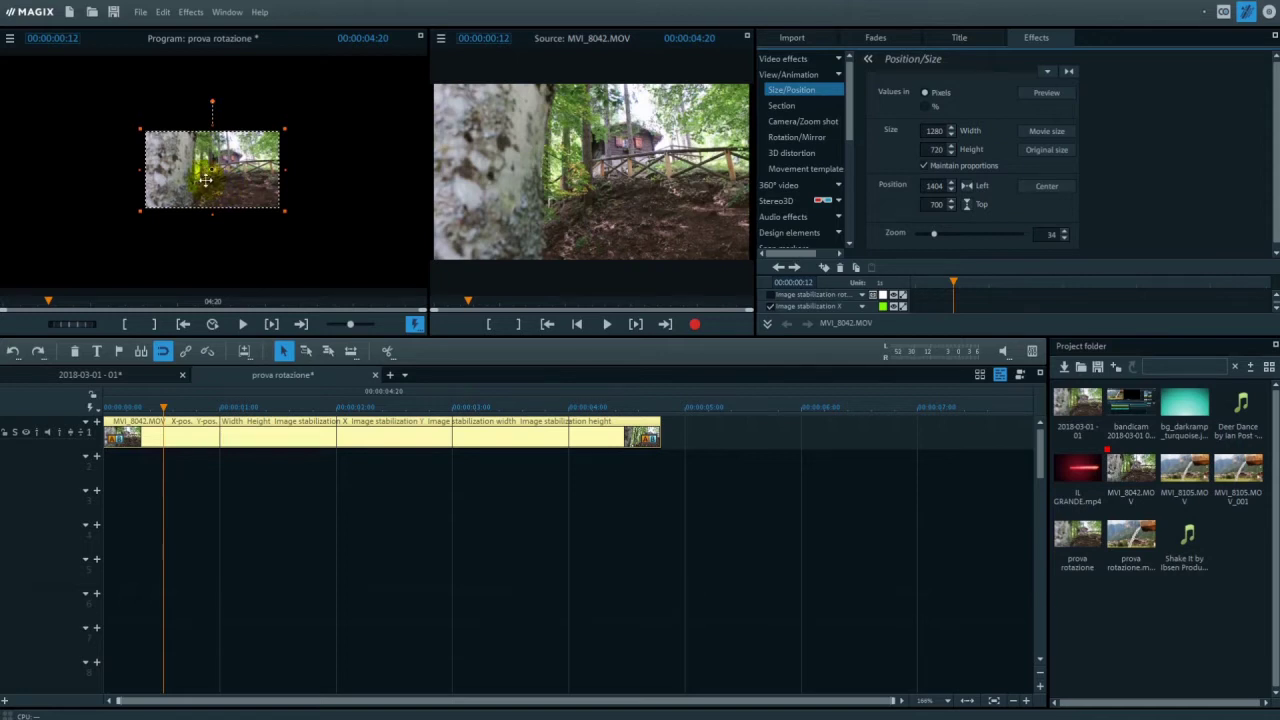
Move the reduced clip within the prova rotazione frame to about 1925 px left and 700 px top, and deselect it.
scroll(184, 188, down, 1)
drag(185, 188, 244, 189)
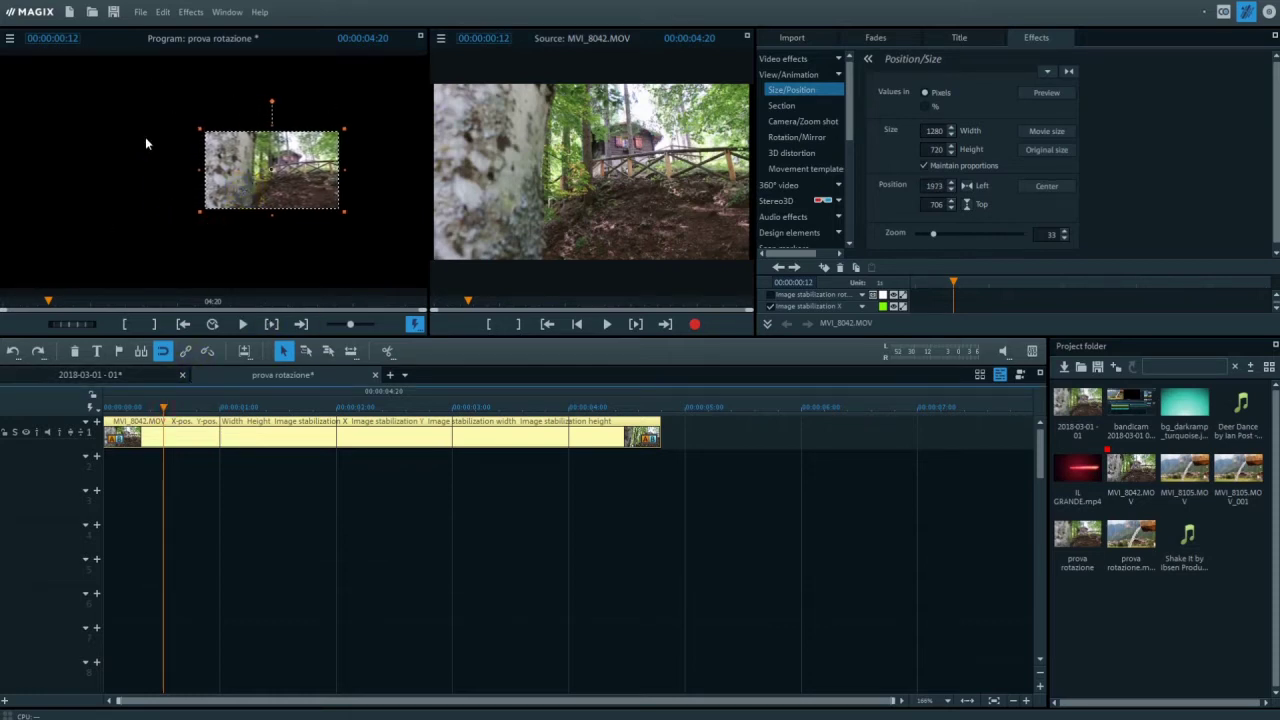
mouse_move(220, 176)
mouse_down()
mouse_move(209, 174)
mouse_move(227, 180)
mouse_up()
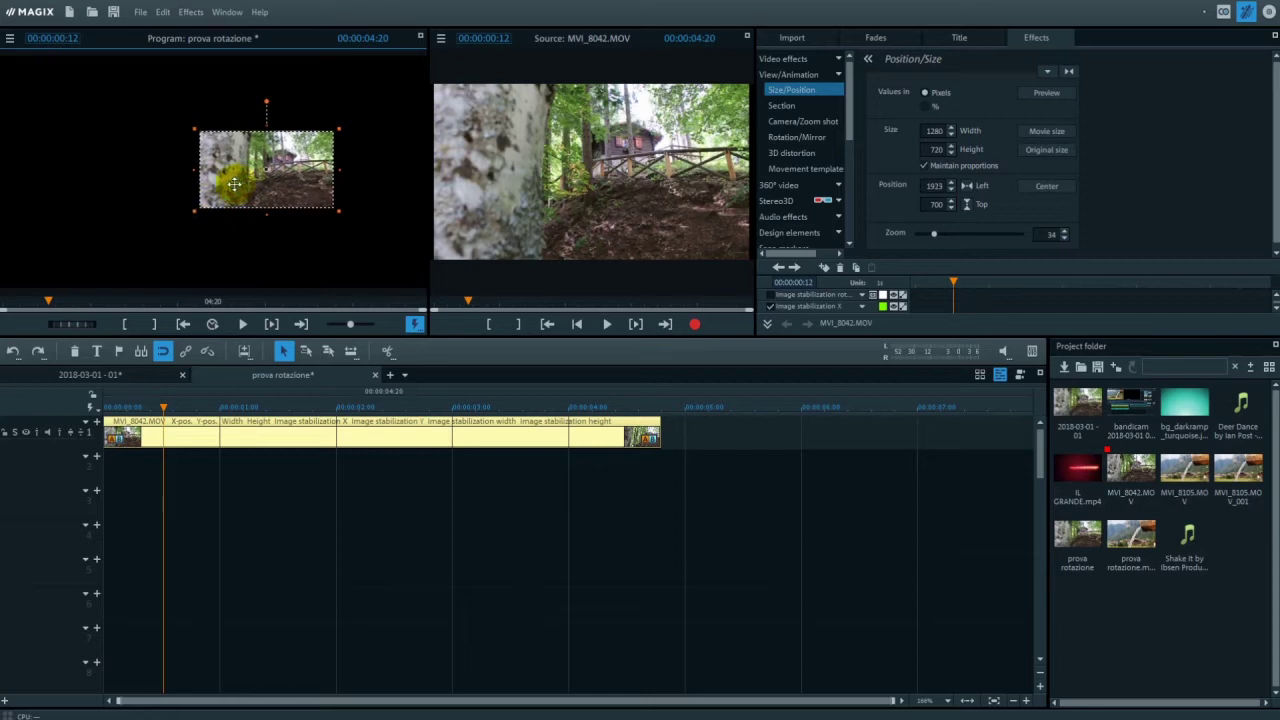
click(208, 146)
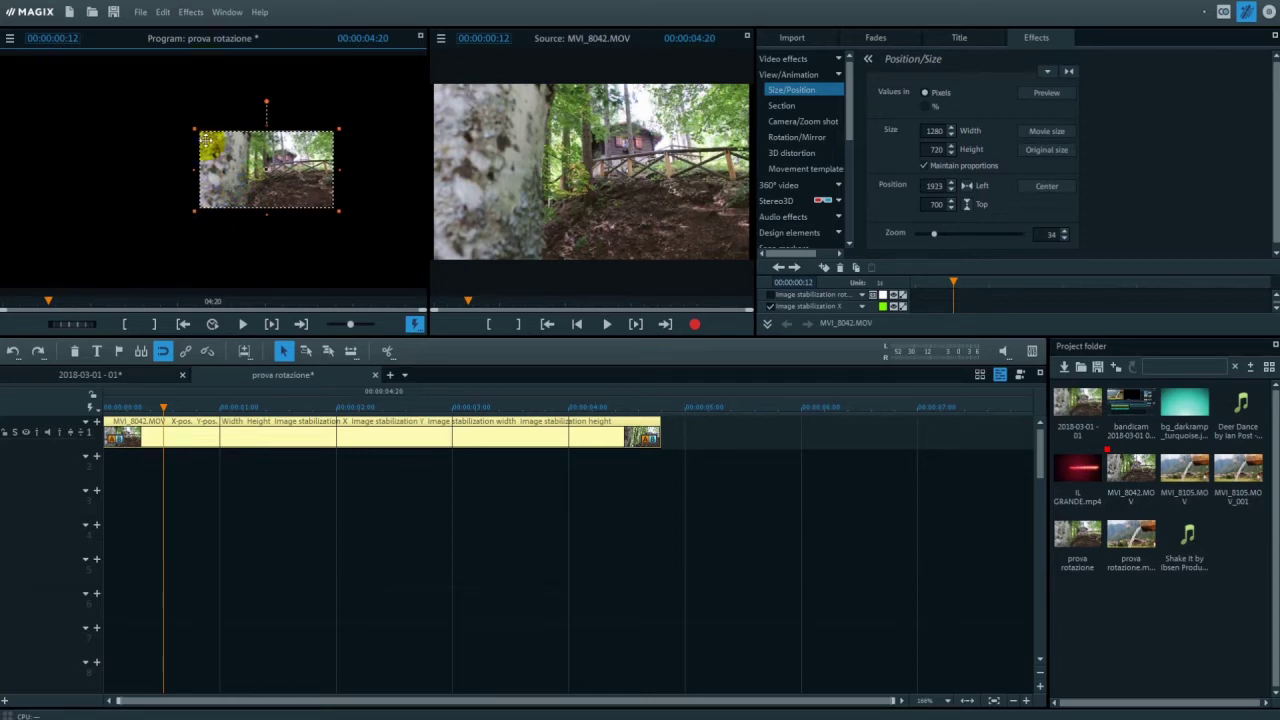
click(196, 212)
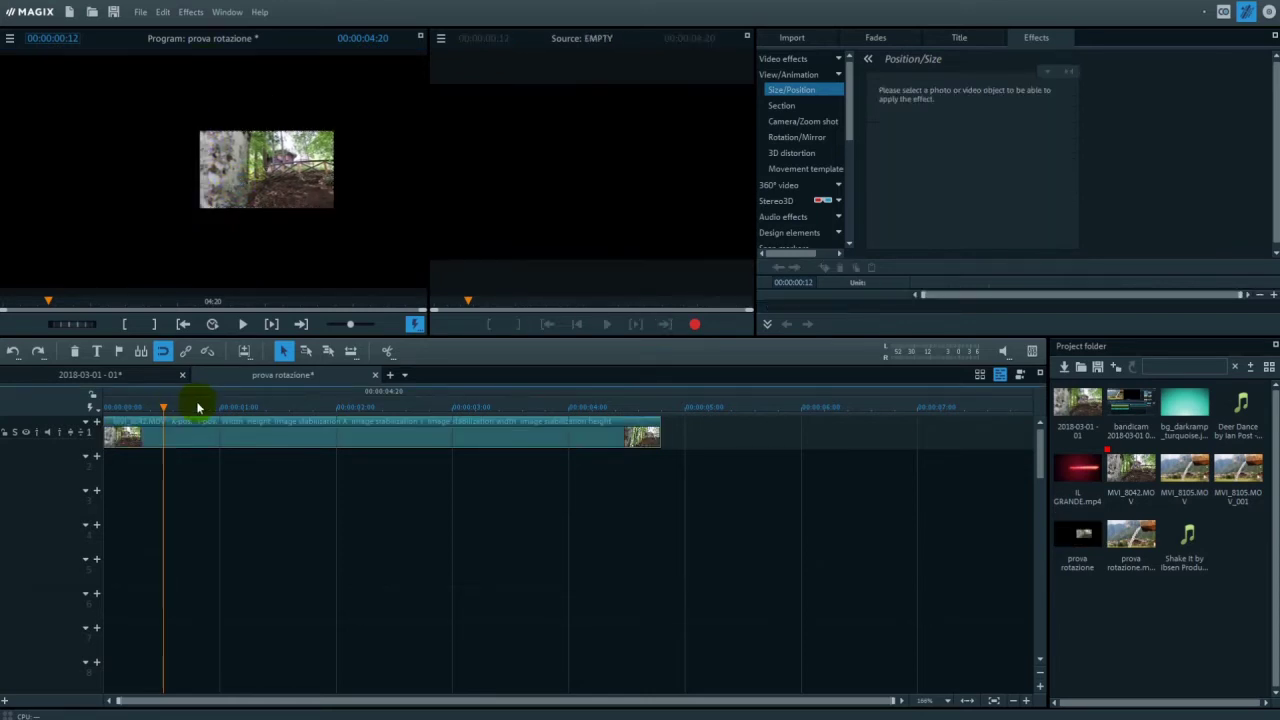
Delete the MVI_8042.MOV clip from the 2018-03-01 - 01 movie.
click(150, 374)
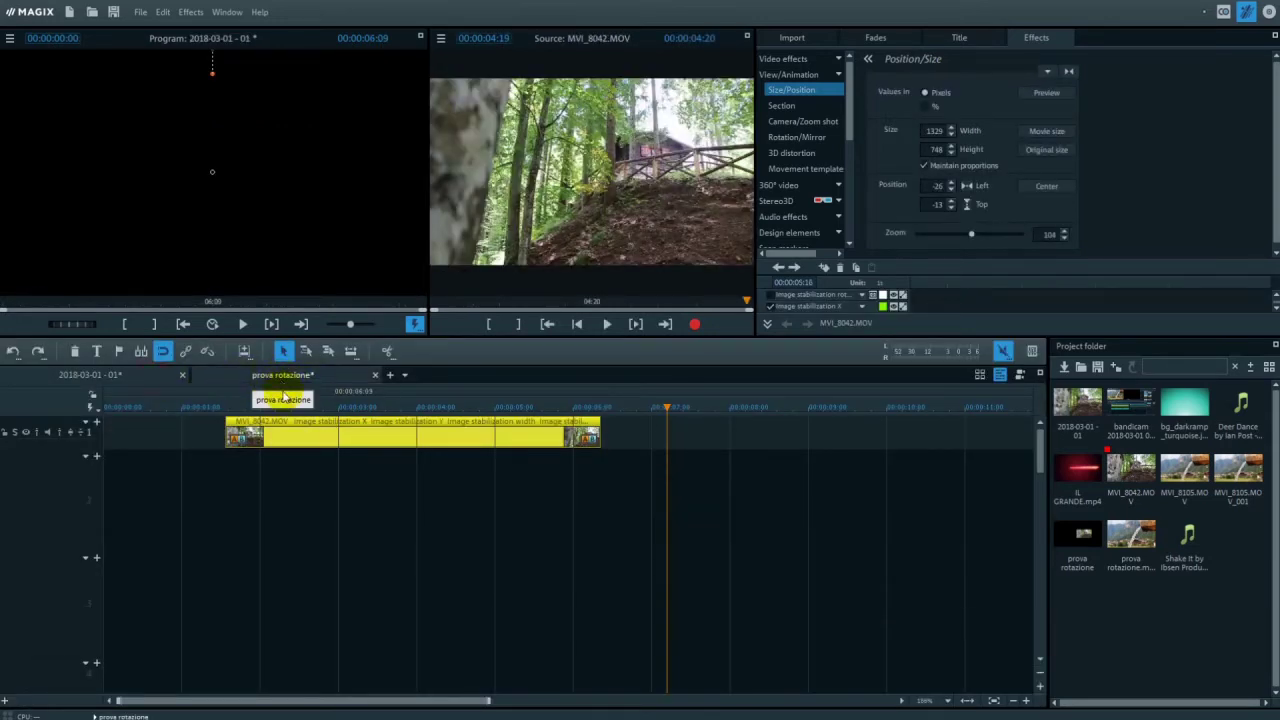
key(Delete)
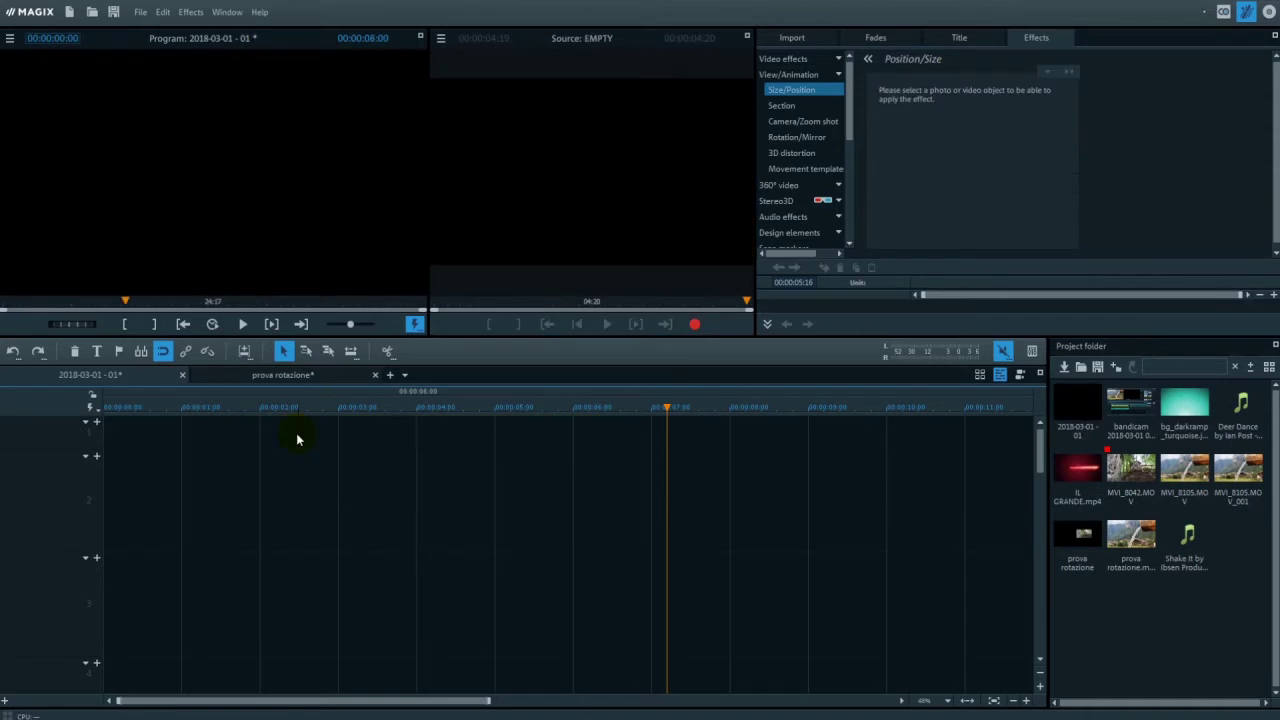
Return to the 2018-03-01 - 01 movie and show the project folder's contents as a detailed list.
click(238, 376)
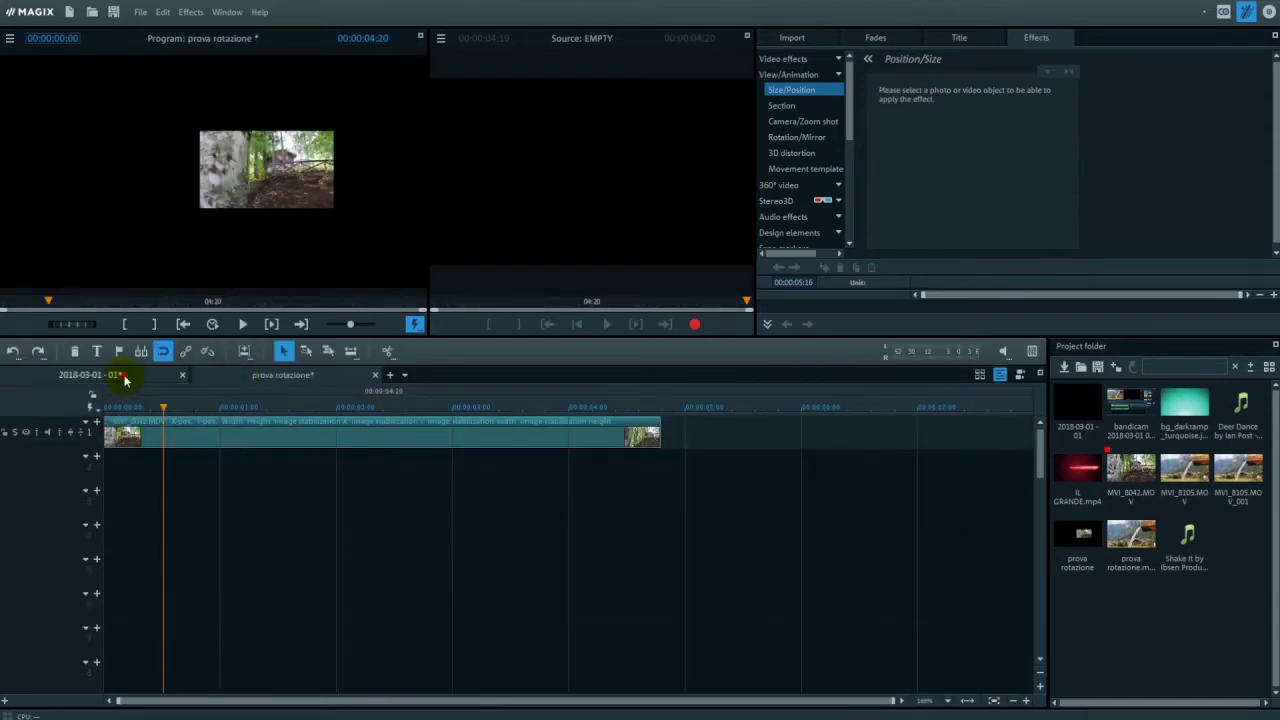
click(126, 375)
click(150, 407)
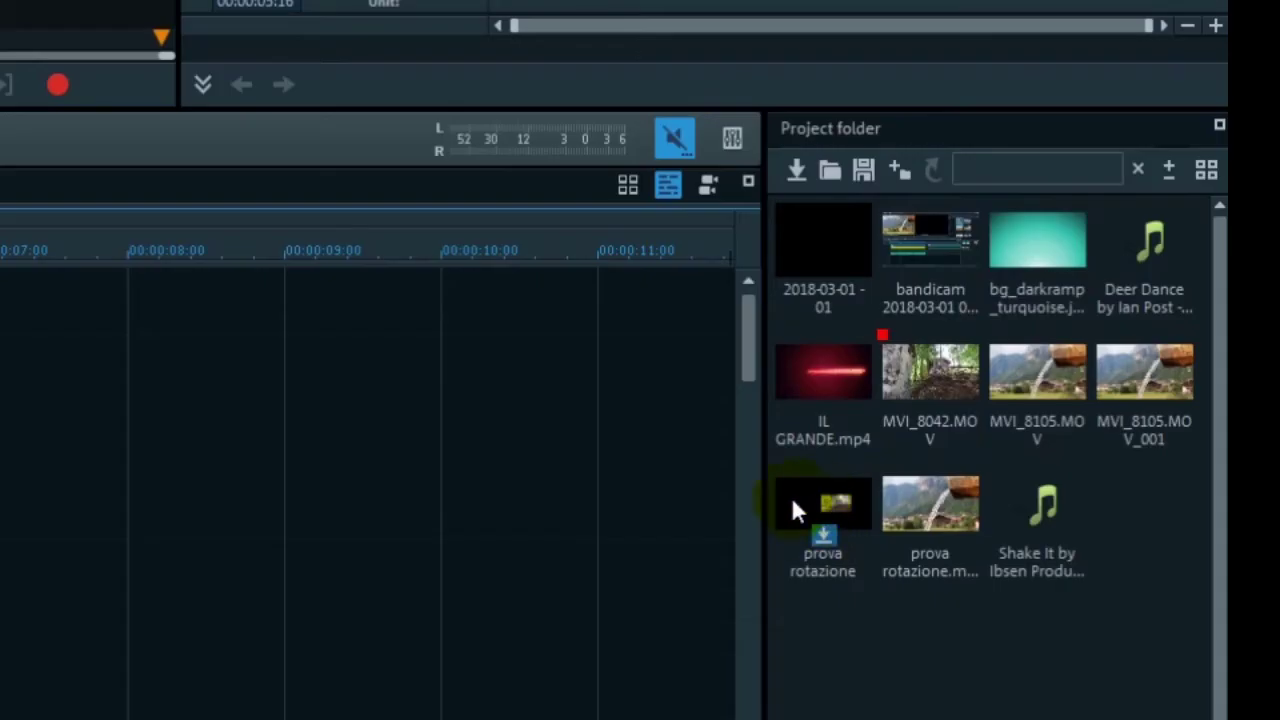
click(820, 515)
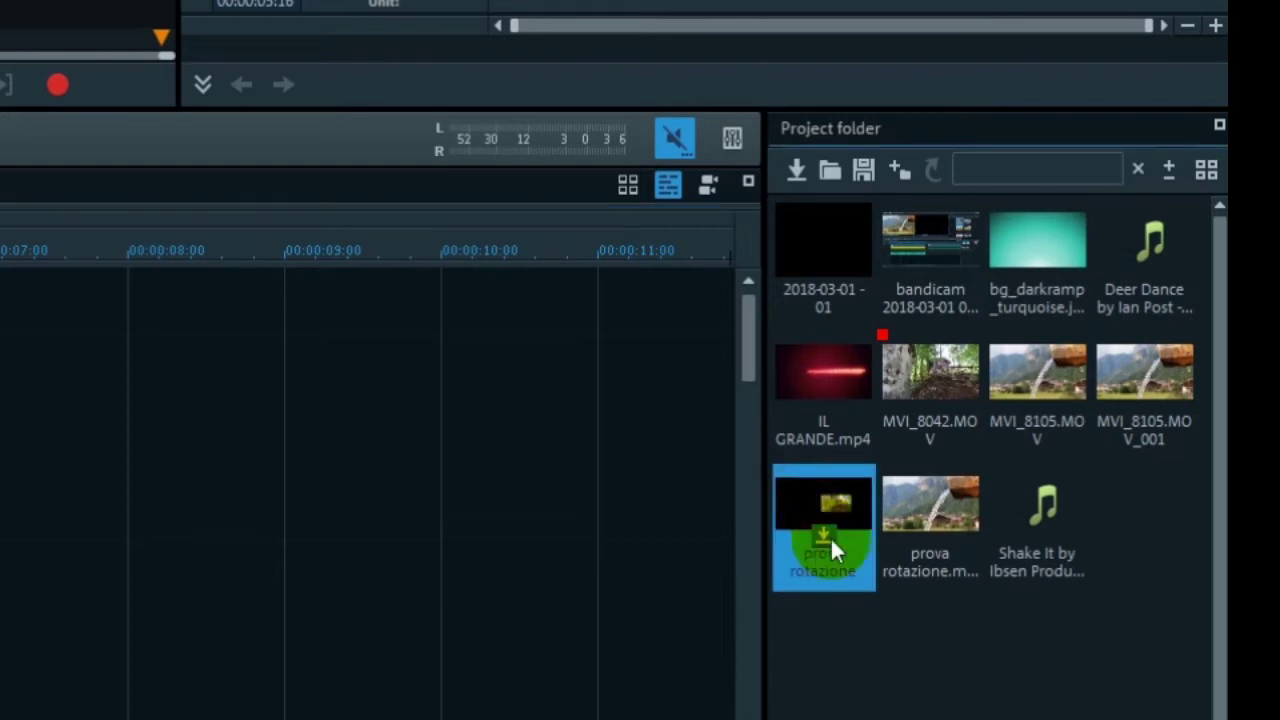
right_click(816, 505)
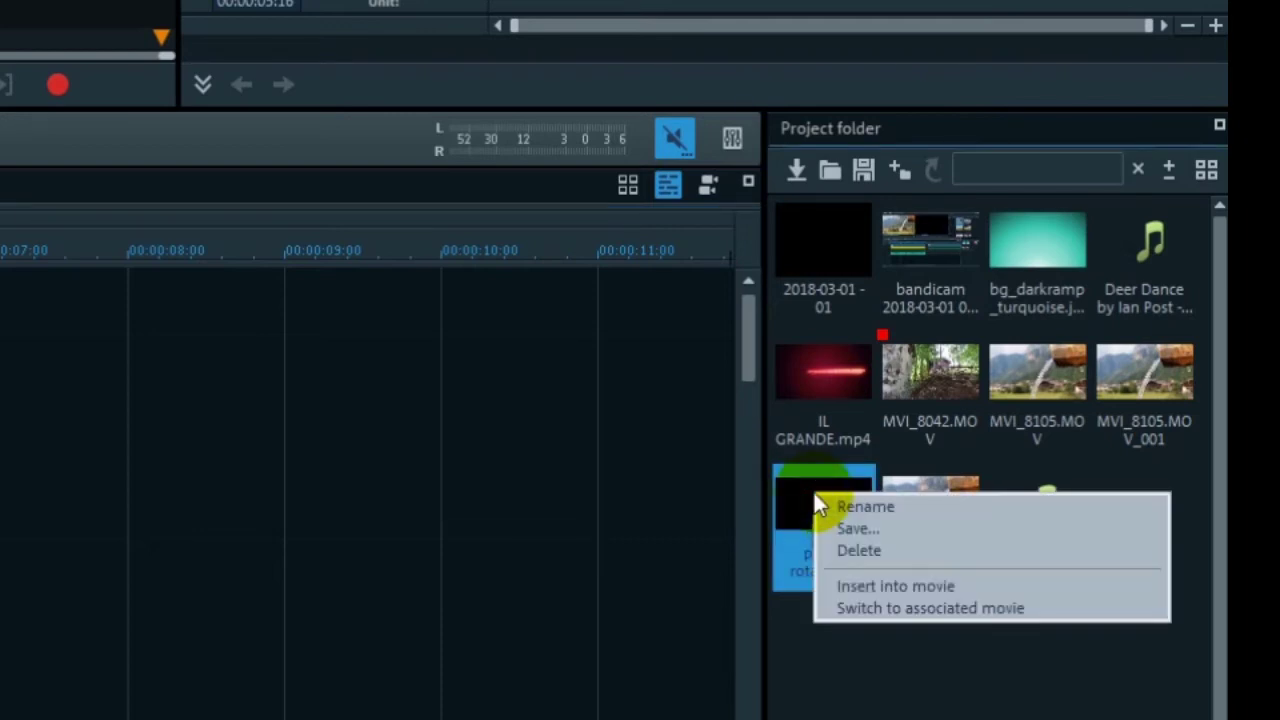
click(1206, 169)
click(1152, 205)
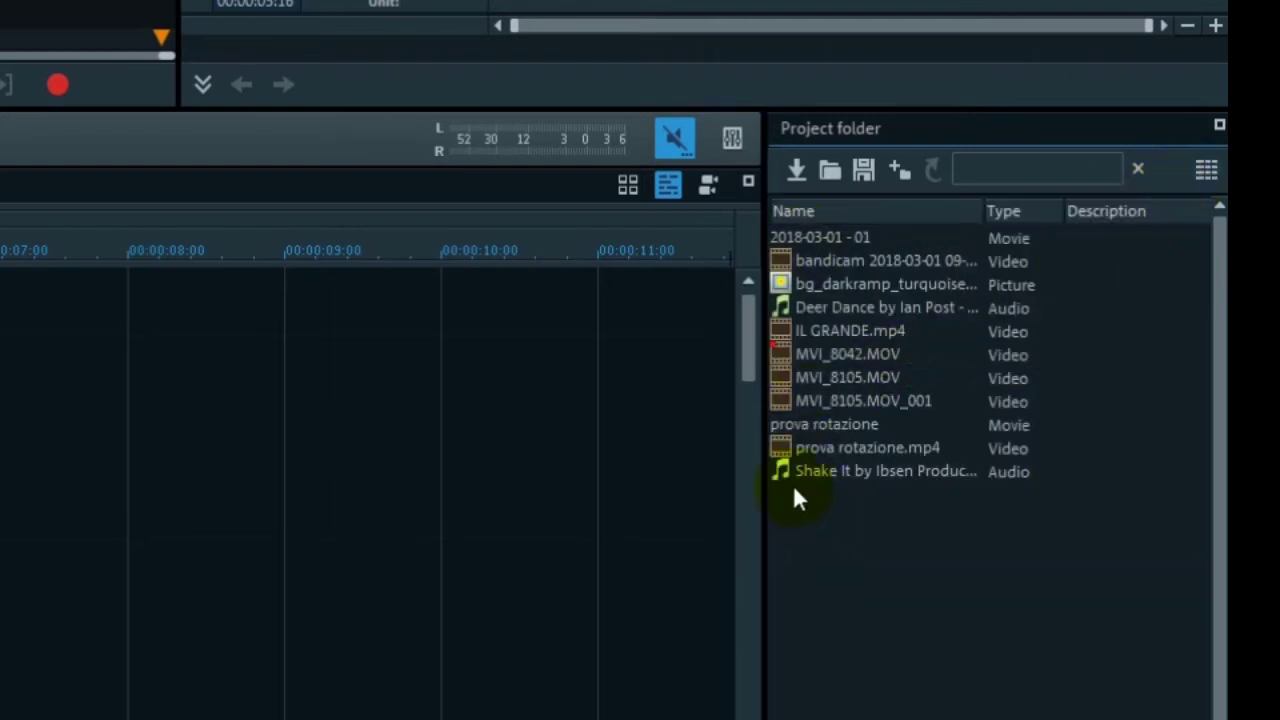
Insert the prova rotazione movie from the project folder on track 1 and align it with the timeline start.
mouse_move(928, 446)
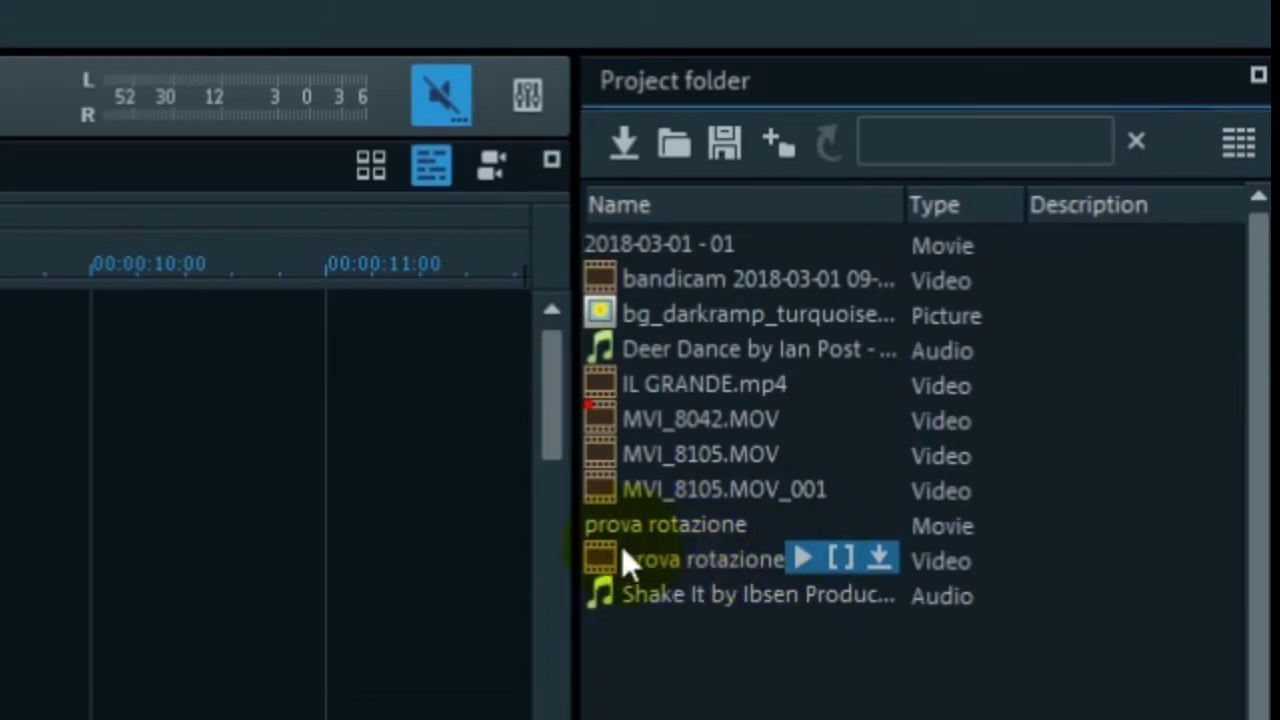
drag(965, 525, 143, 447)
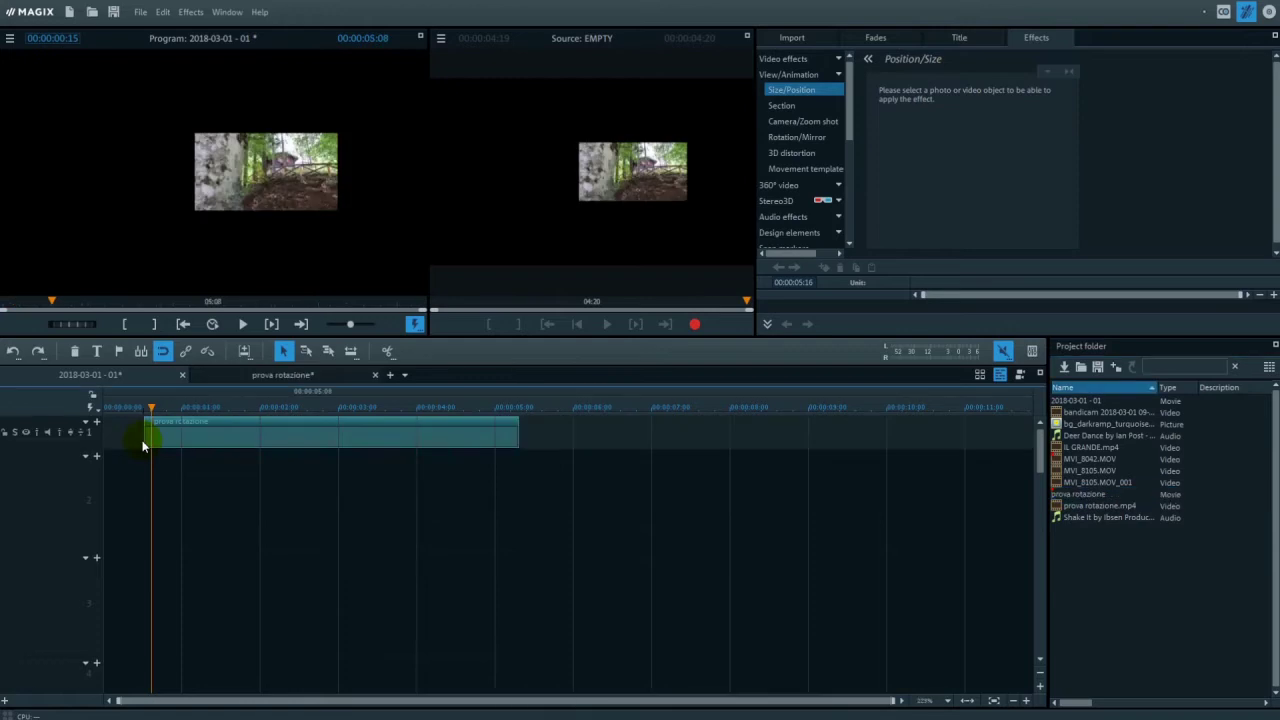
click(216, 432)
drag(210, 437, 168, 440)
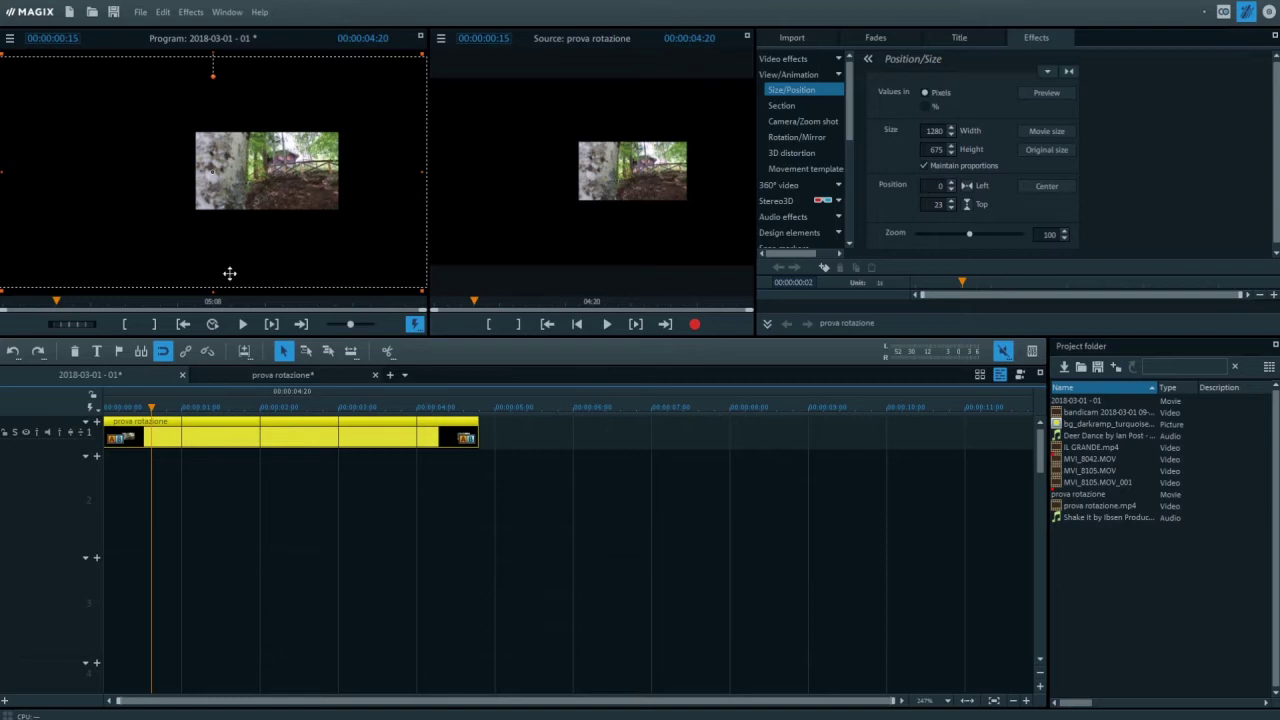
In prova rotazione, move the MVI_8042.MOV clip along track 1 so that it starts at 00:00:03:00.
click(252, 377)
click(110, 411)
click(126, 436)
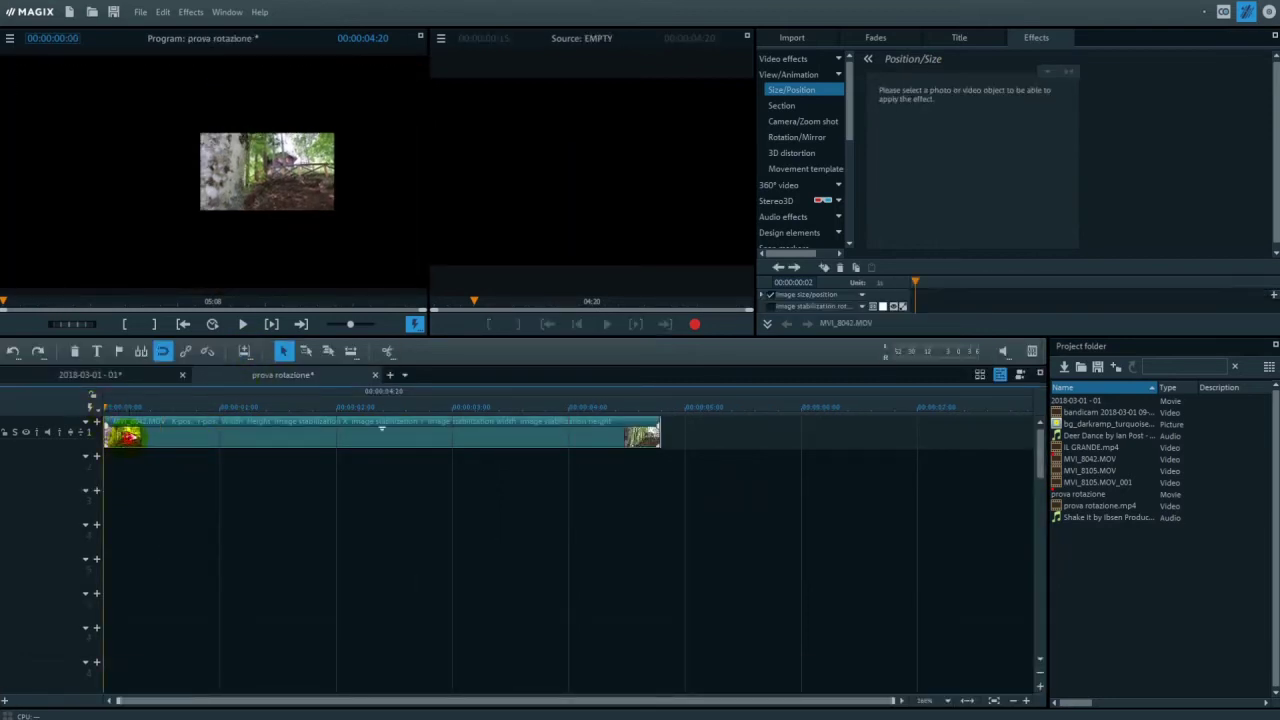
drag(126, 437, 479, 437)
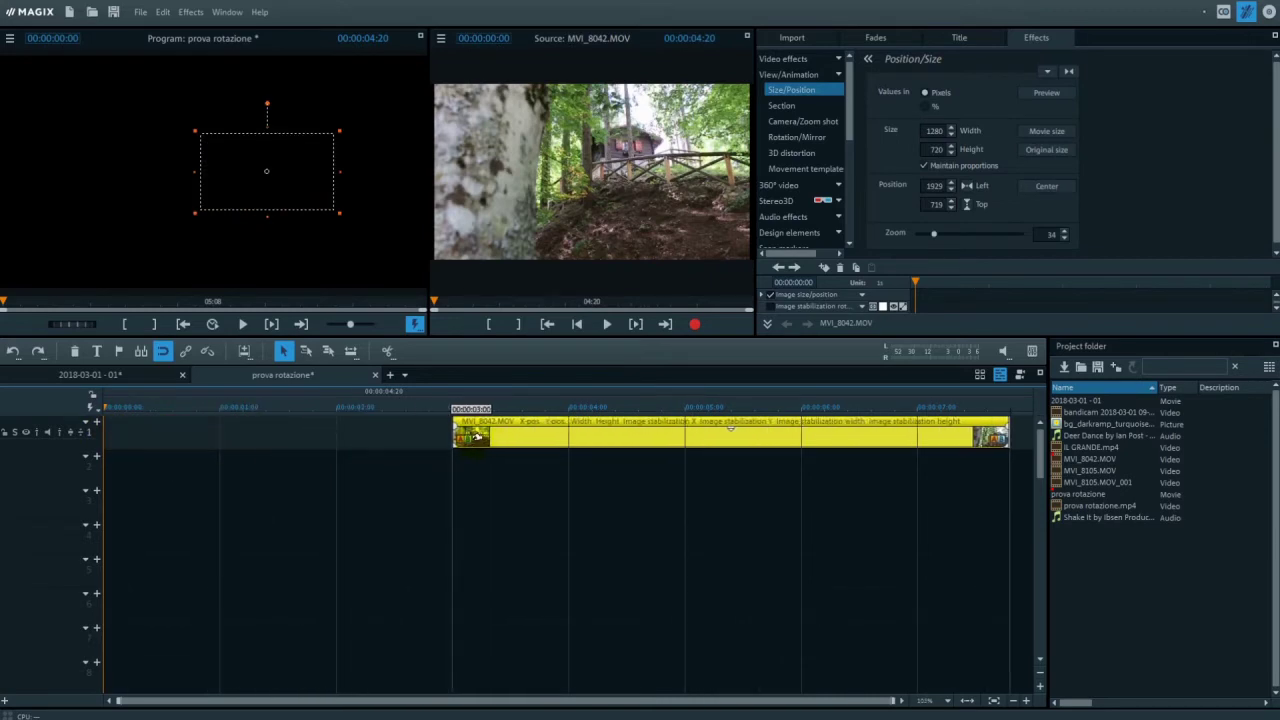
Check the beginning of the nested prova rotazione clip in the 2018-03-01 - 01 movie.
click(120, 374)
click(130, 418)
mouse_move(119, 408)
mouse_down()
mouse_move(409, 408)
mouse_move(114, 408)
mouse_up()
In prova rotazione, start the playback range at 00:00:02:24 and place the playhead at the end of the MVI_8042.MOV clip.
click(249, 377)
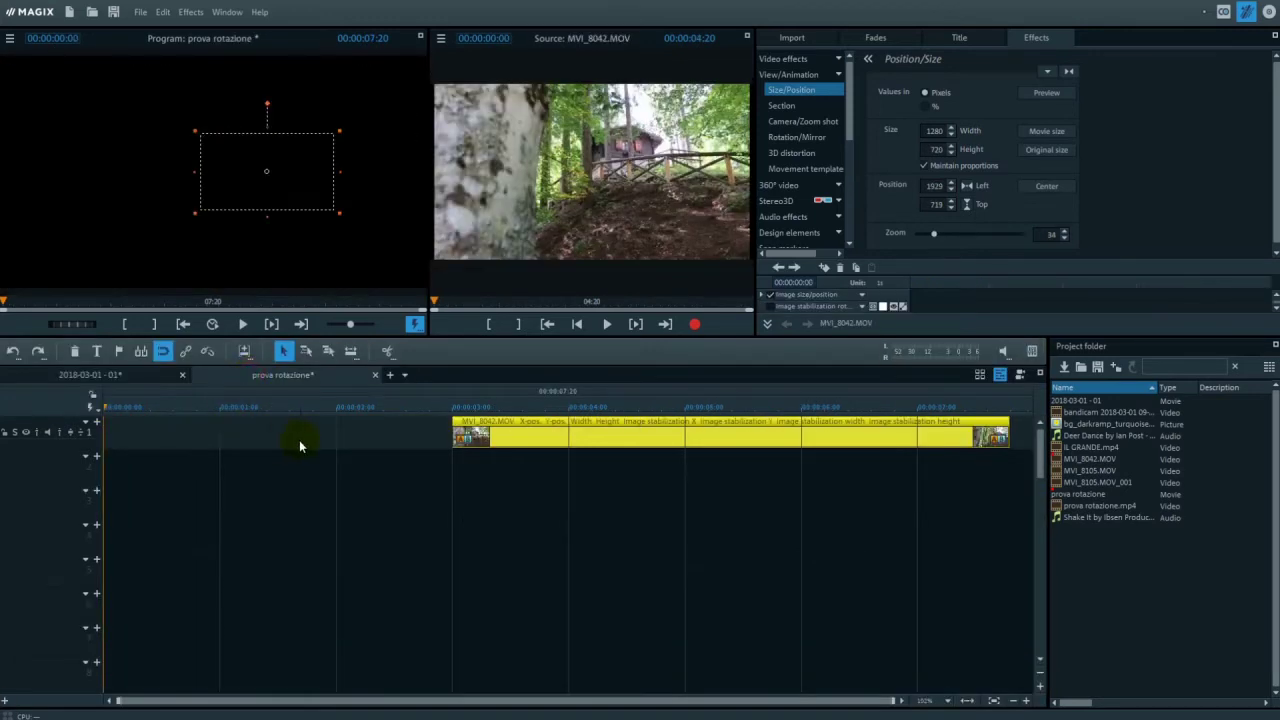
click(450, 407)
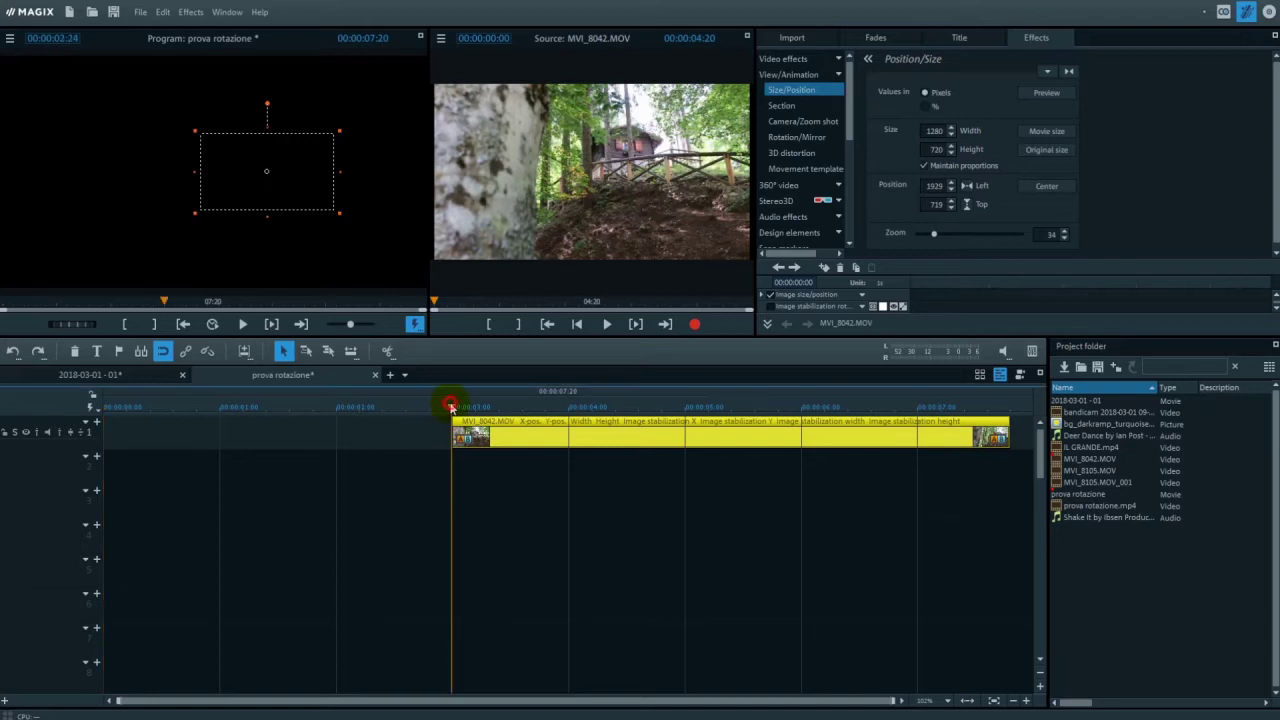
double_click(450, 404)
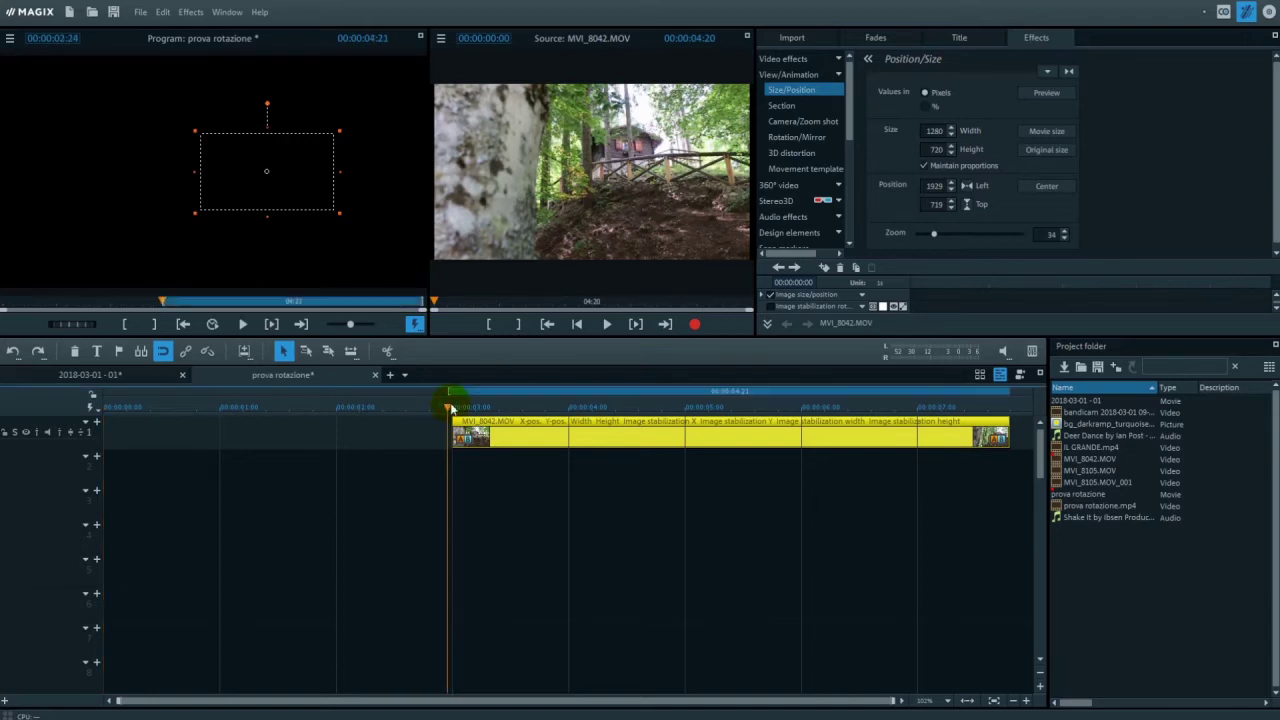
click(1007, 410)
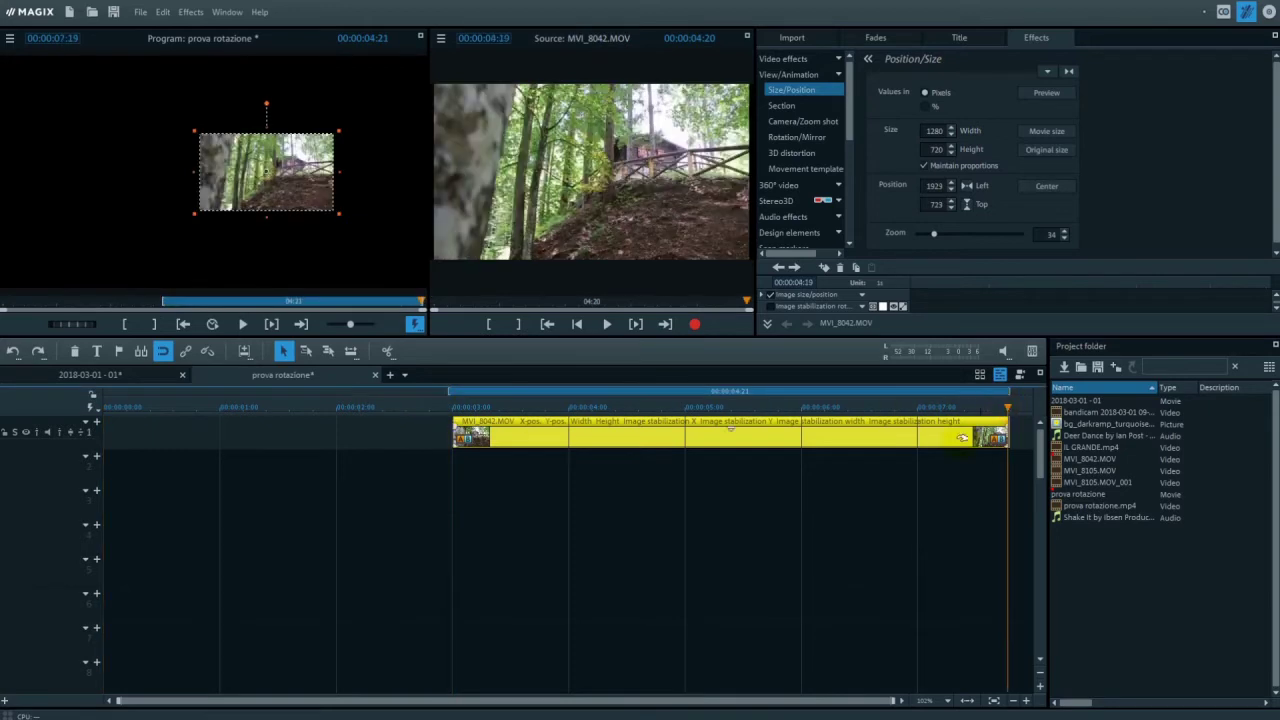
Check the nested clip's beginning in the main movie, and move MVI_8042.MOV back to the start of prova rotazione.
click(114, 374)
mouse_move(112, 407)
mouse_down()
mouse_move(551, 407)
mouse_move(129, 407)
mouse_up()
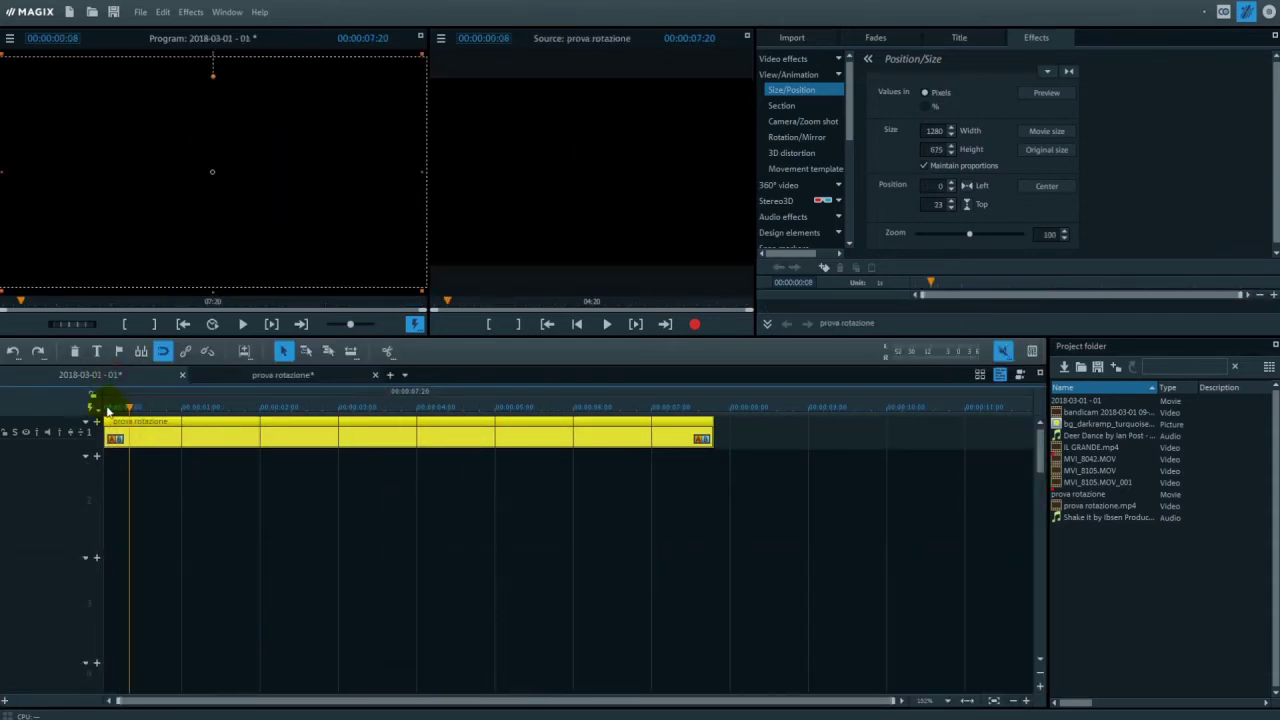
click(236, 374)
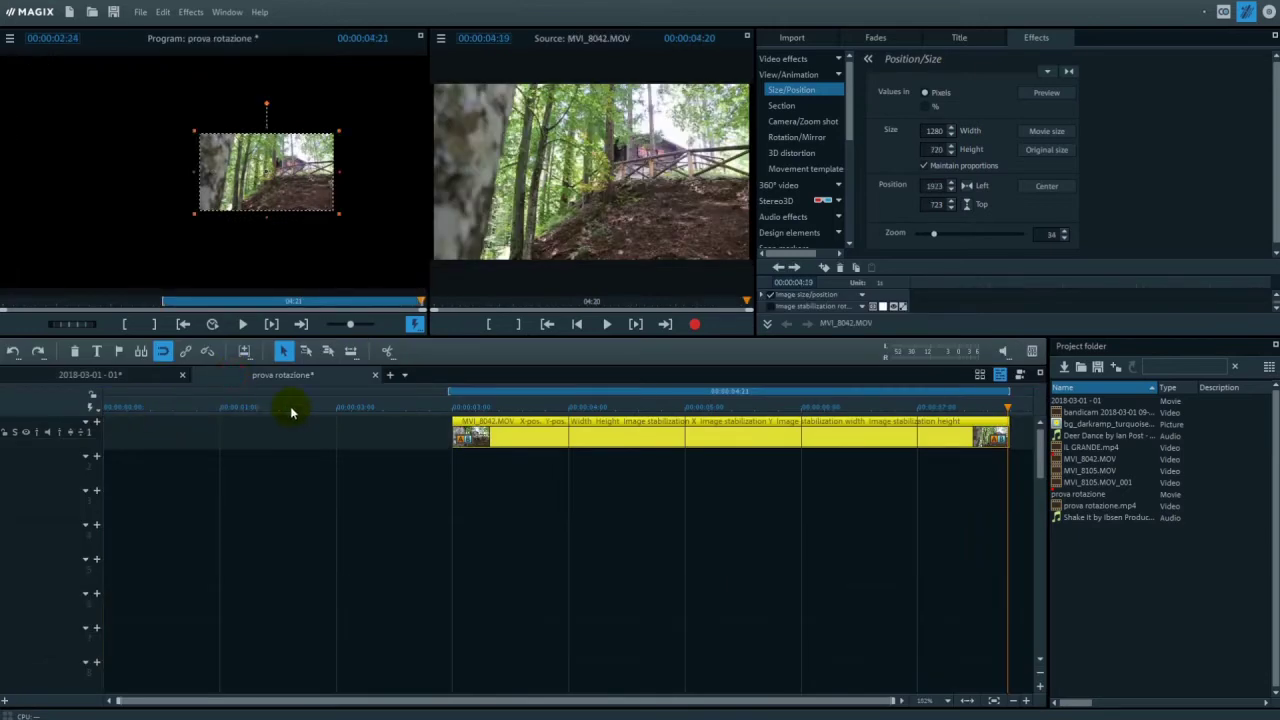
drag(531, 432, 182, 432)
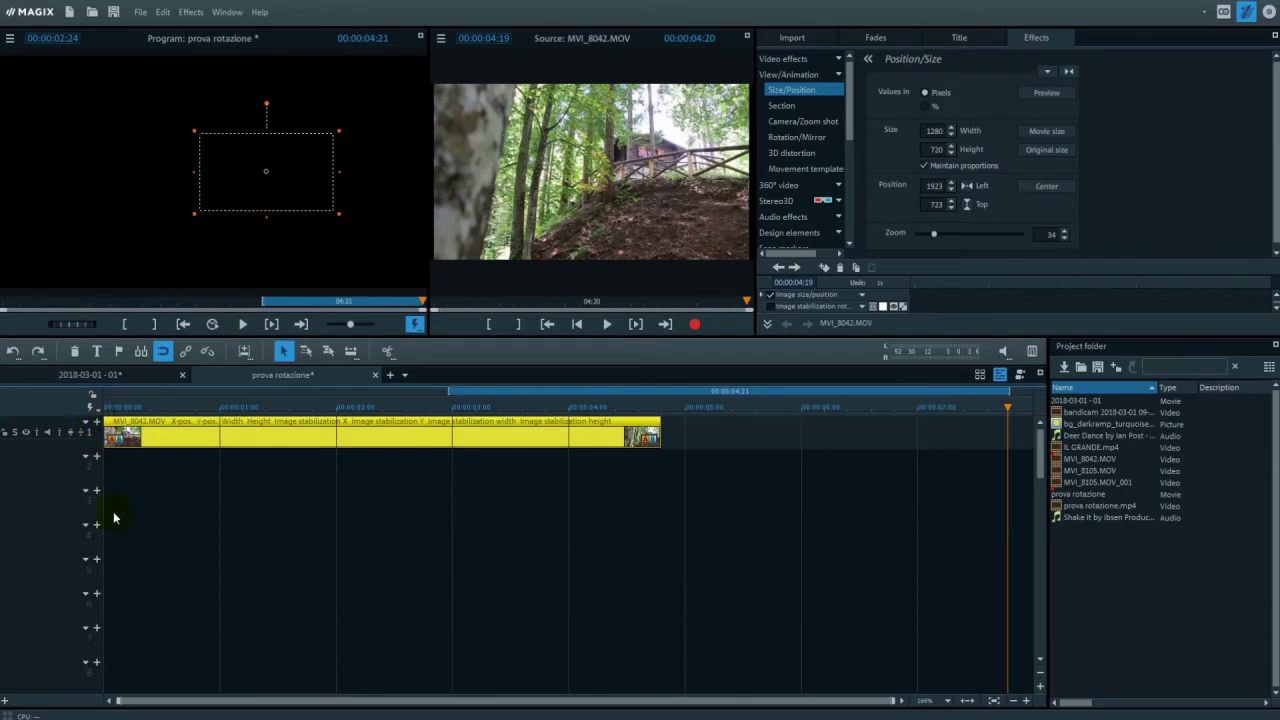
Scrub through the nested prova rotazione clip in the 2018-03-01 - 01 movie and return the playhead to the start.
click(120, 374)
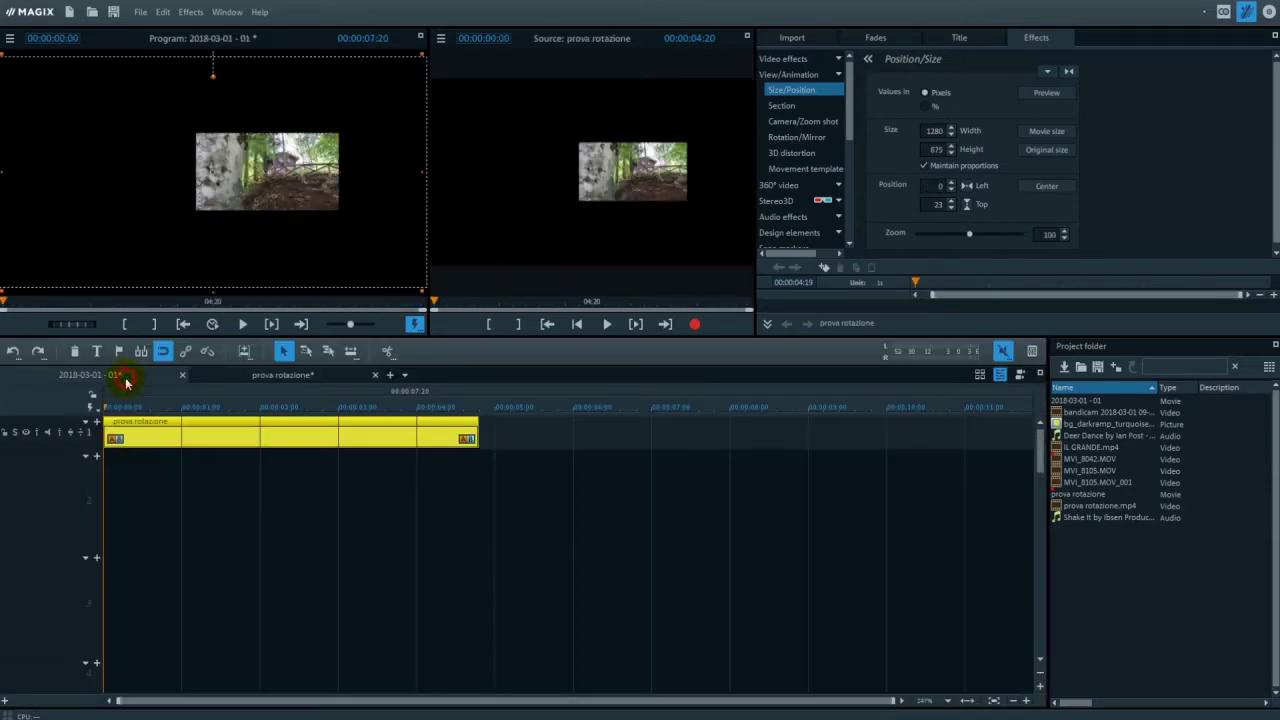
drag(100, 408, 476, 421)
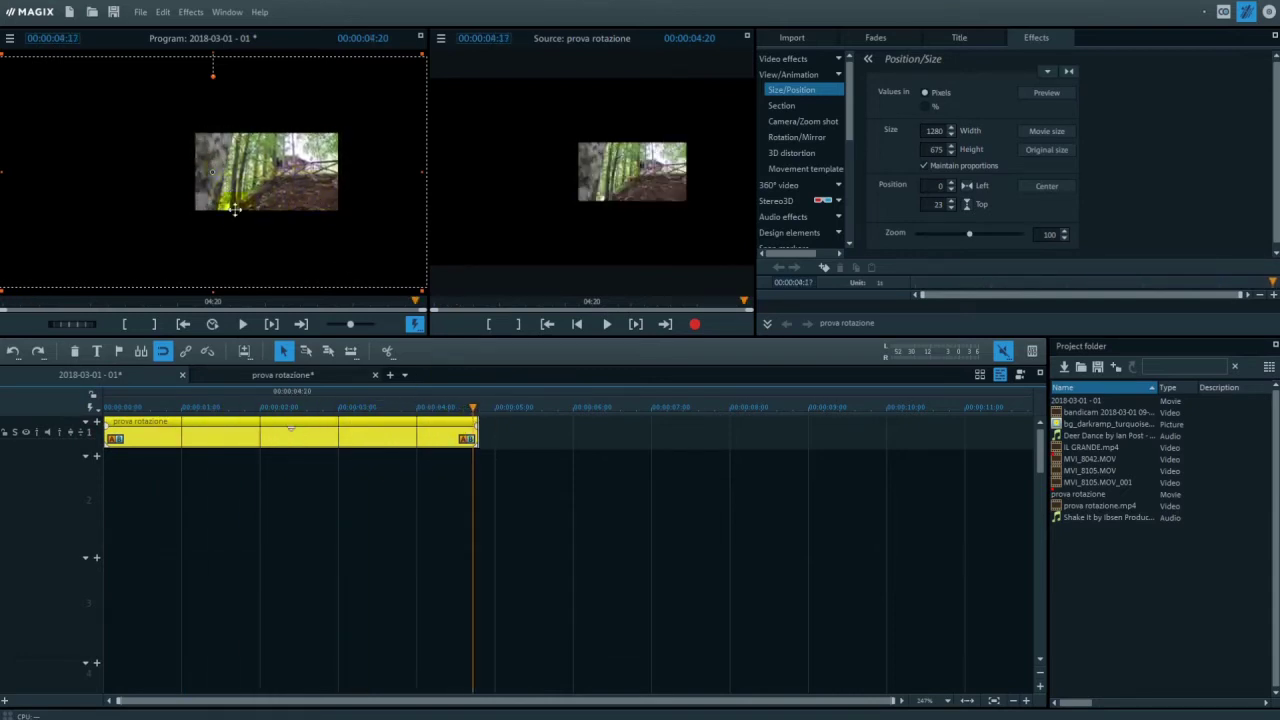
click(100, 410)
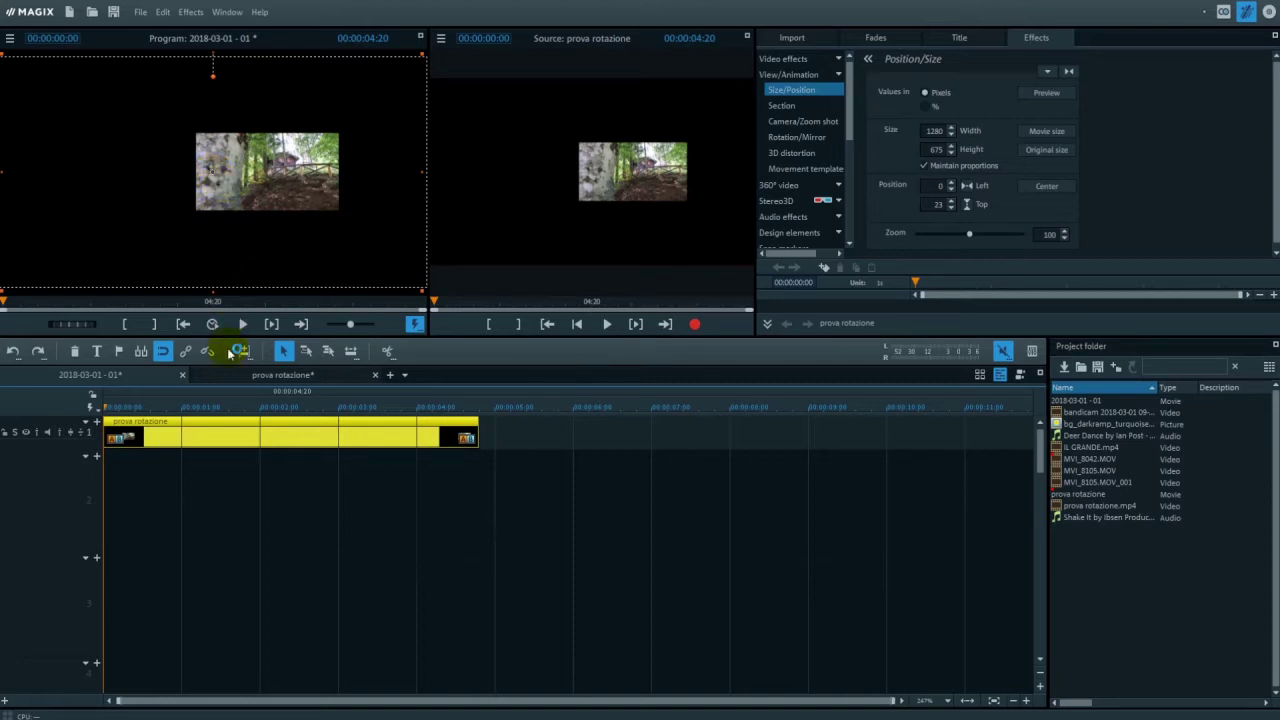
drag(171, 407, 100, 408)
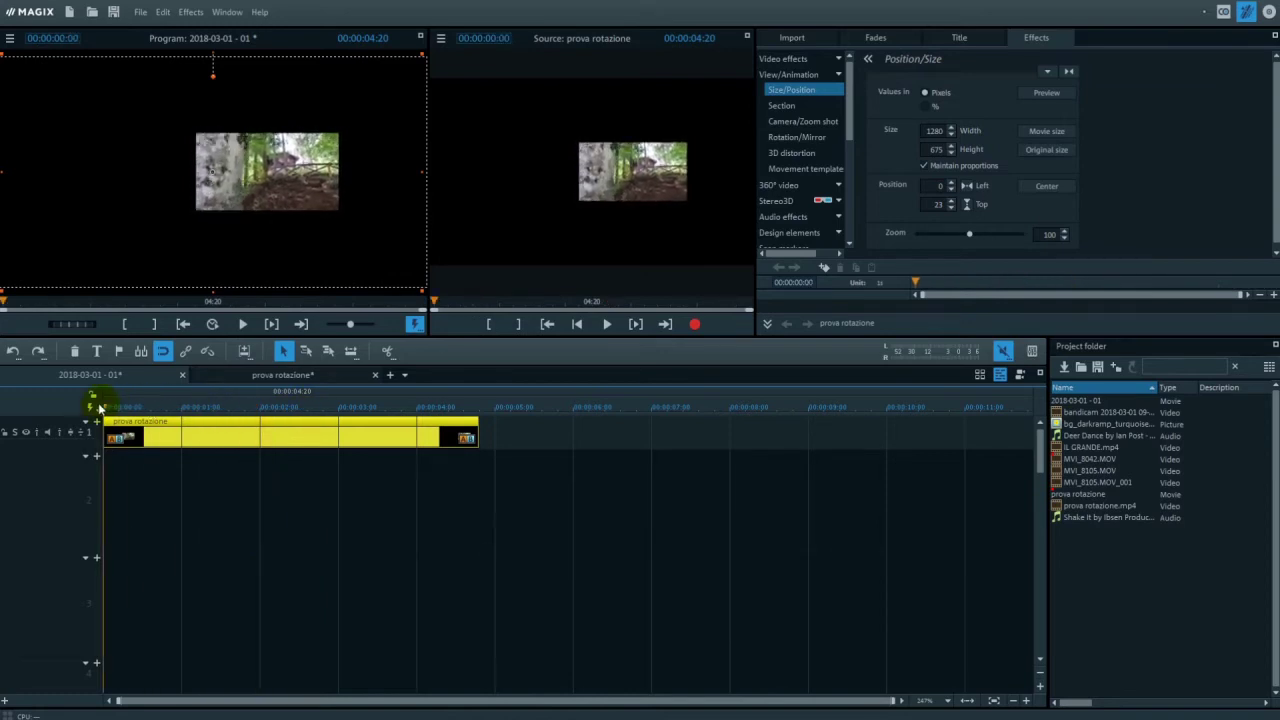
In prova rotazione, reposition the MVI_8042.MOV picture to about 2046 px left and 760 px top, and move its clip to track 2.
click(268, 379)
drag(284, 190, 298, 186)
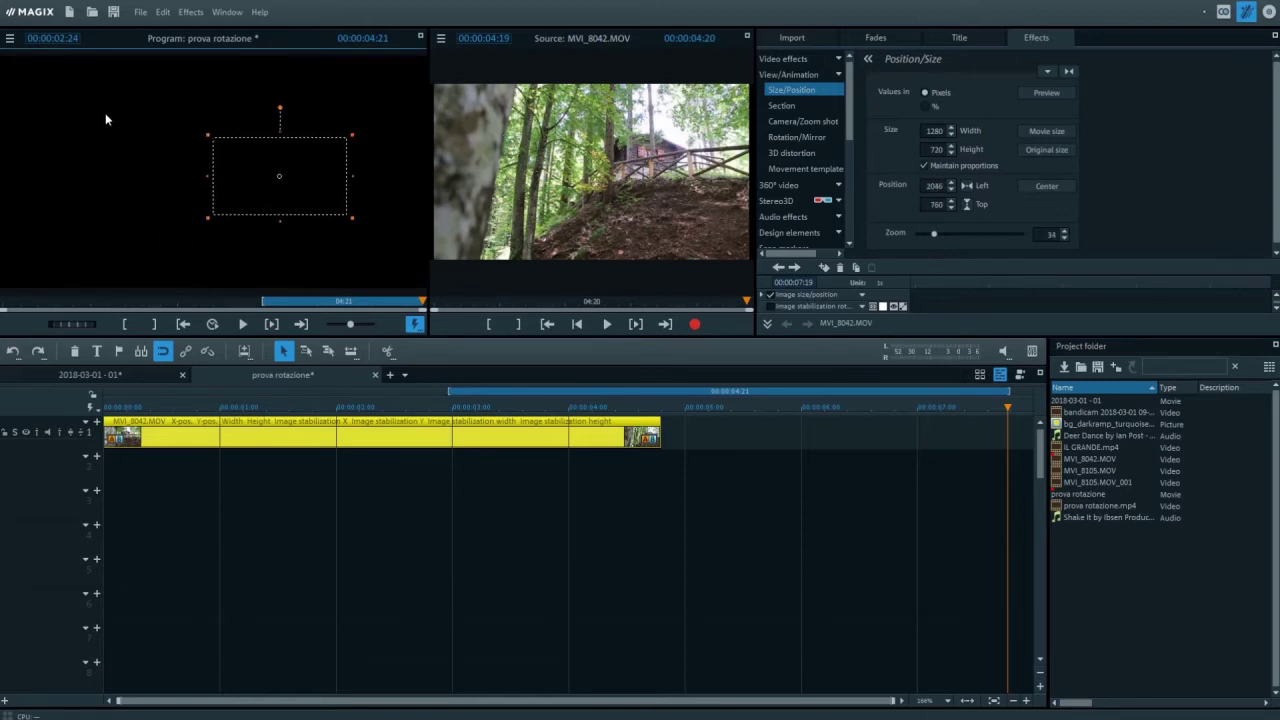
drag(253, 440, 253, 470)
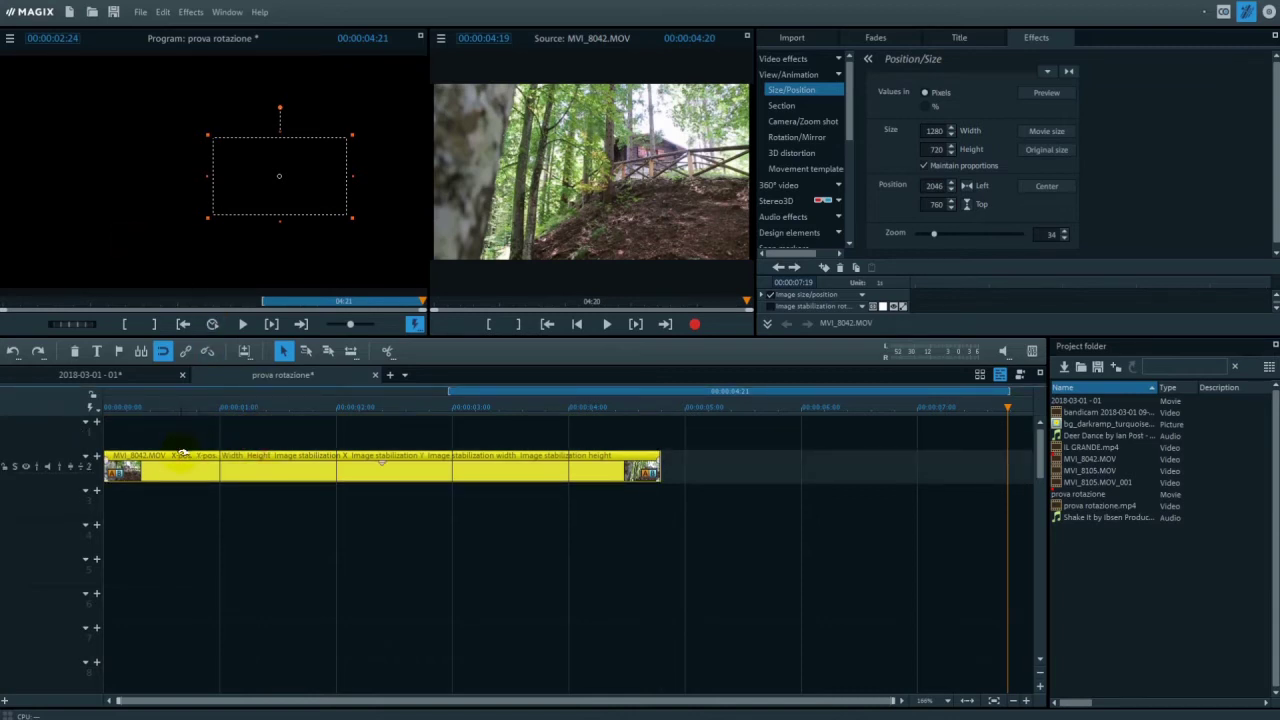
Add the bg_nero.jpg picture on track 1 above the MVI_8042.MOV clip and select it.
click(792, 38)
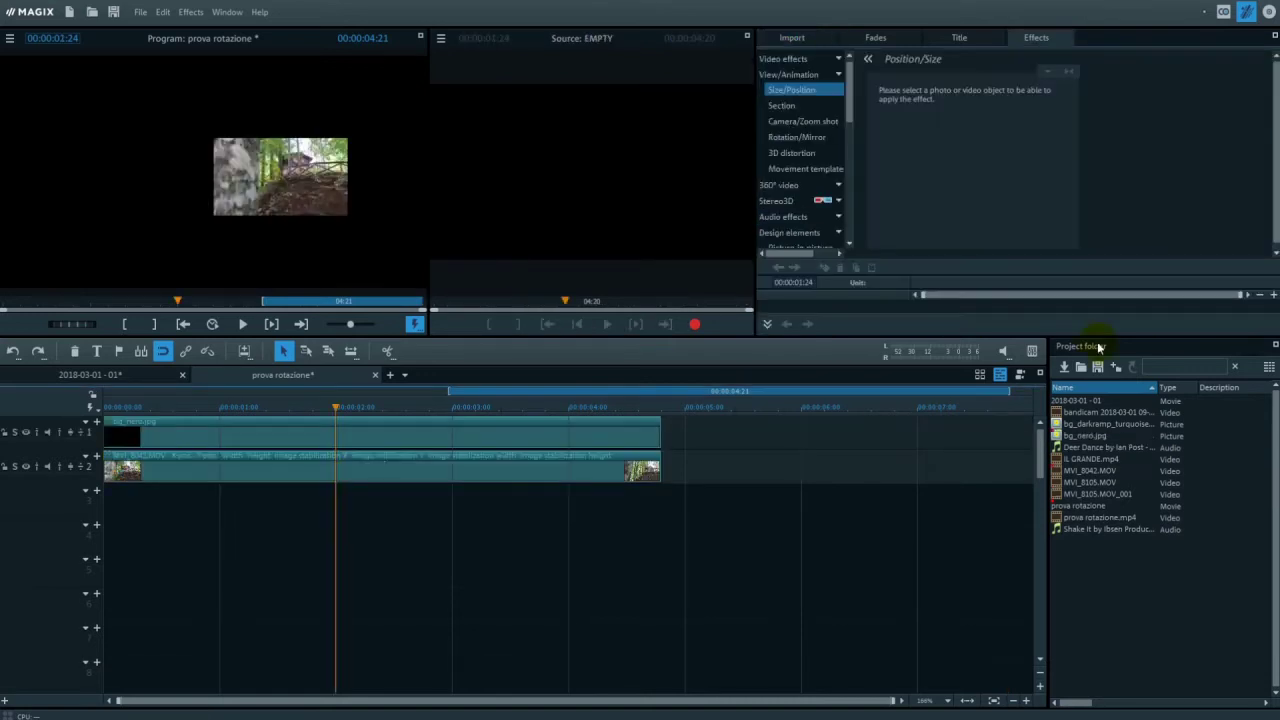
mouse_move(253, 438)
mouse_down()
mouse_move(185, 430)
mouse_move(449, 438)
mouse_move(276, 438)
mouse_up()
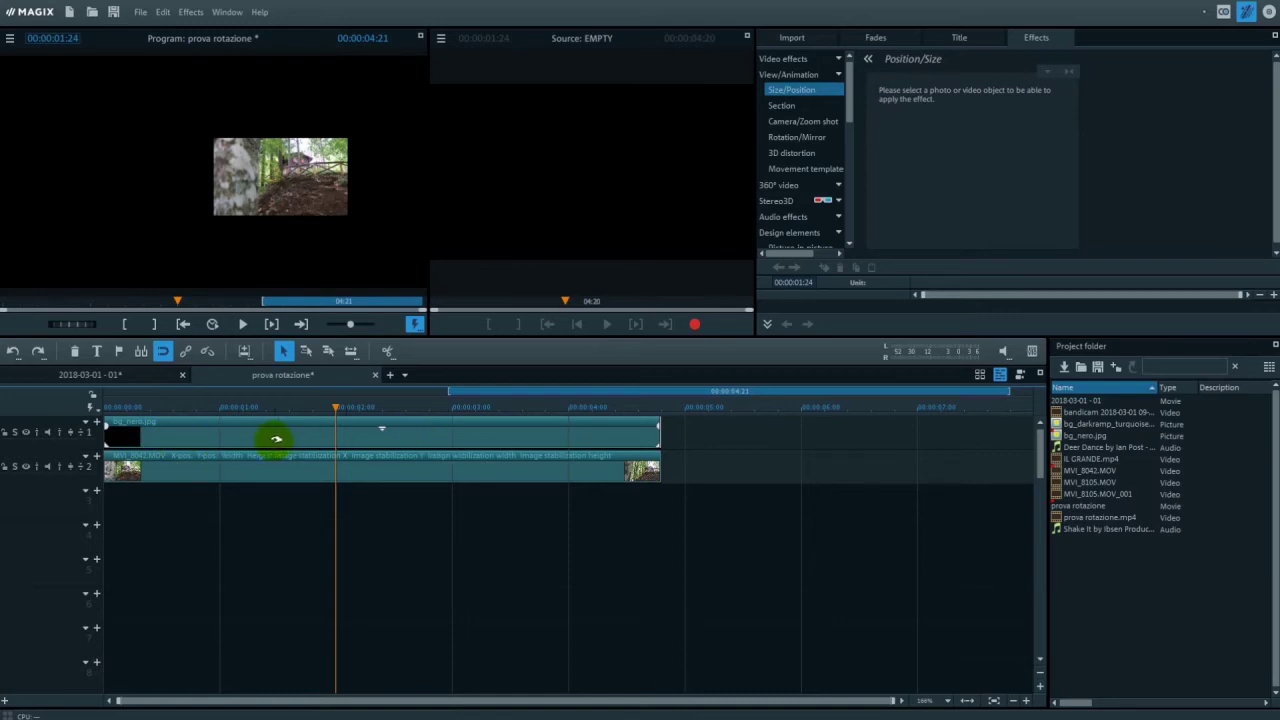
click(273, 432)
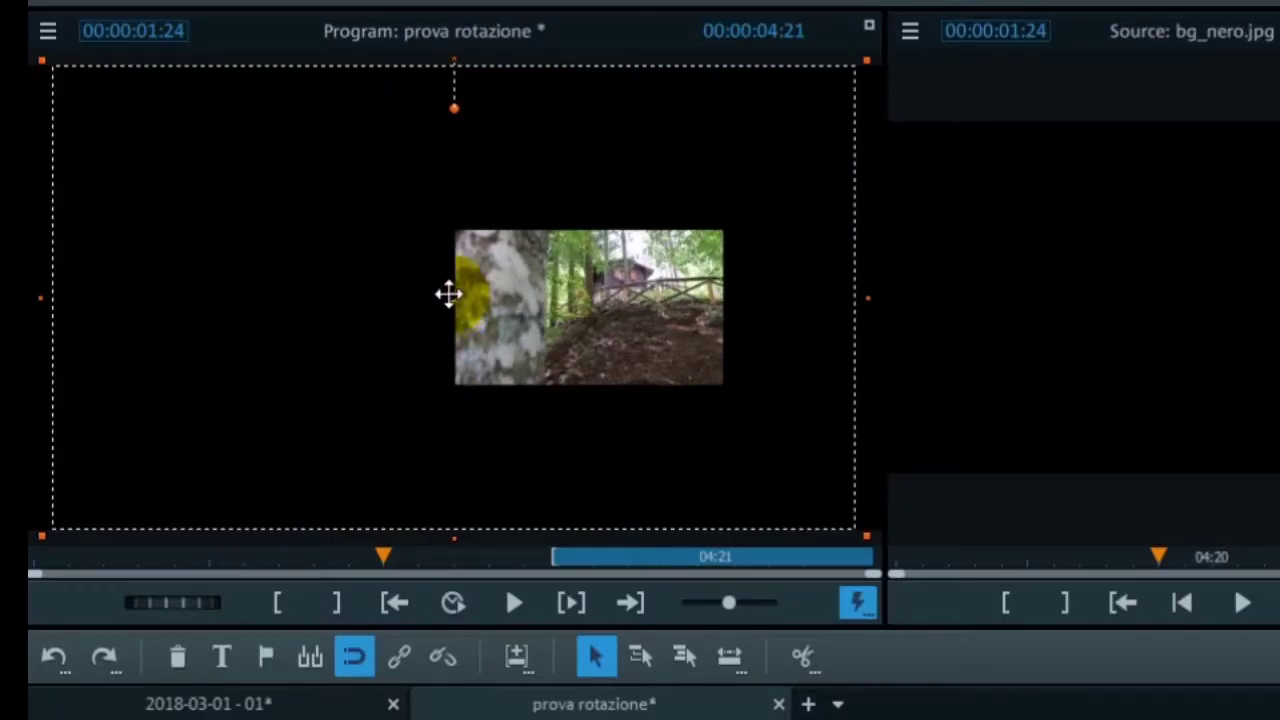
Align the MVI_8042.MOV picture's left edge with the black background's centre point, at about 2056 px left and 735 px top.
click(446, 296)
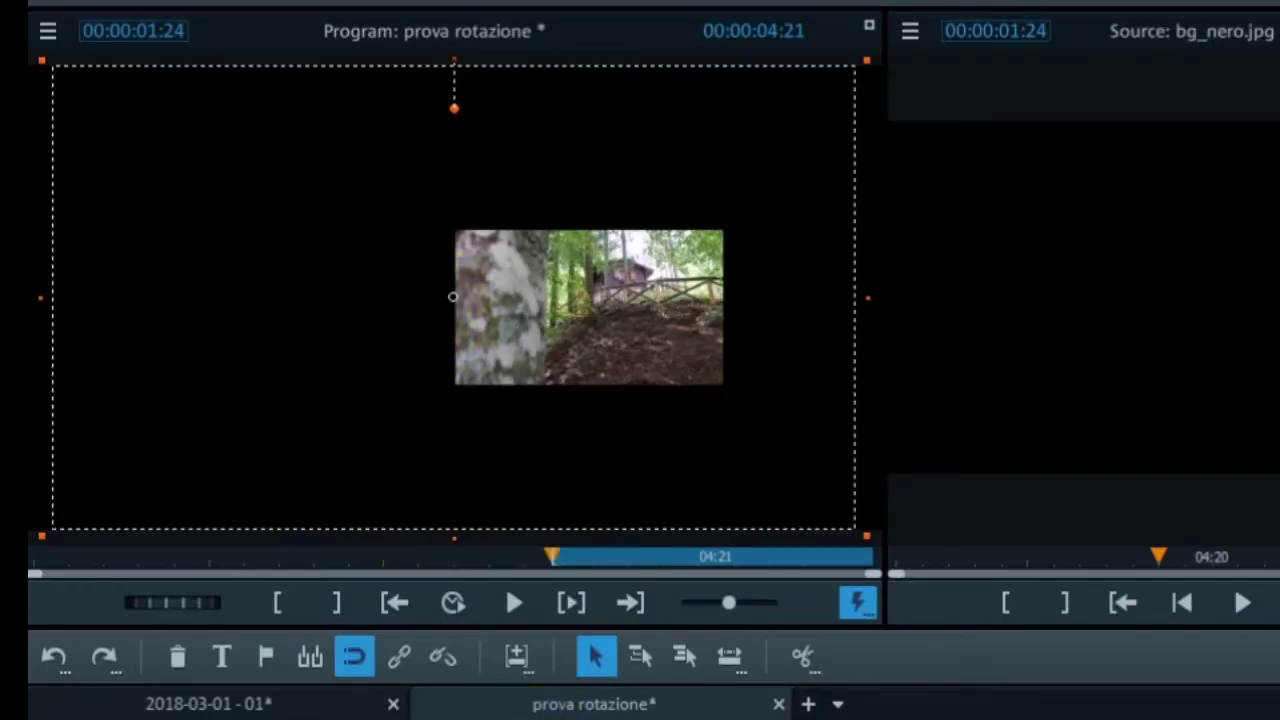
drag(520, 366, 528, 337)
click(520, 718)
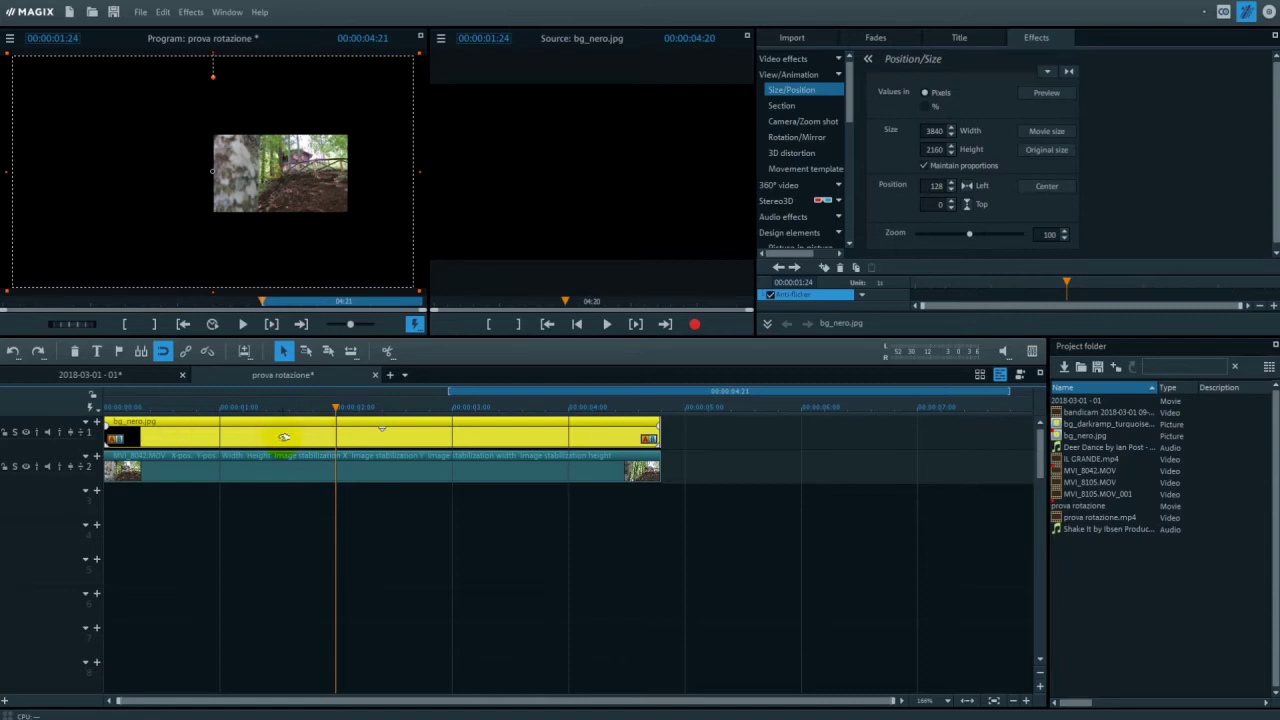
Delete the bg_nero.jpg picture from the timeline and move the MVI_8042.MOV clip back to track 1.
key(Delete)
drag(286, 455, 285, 437)
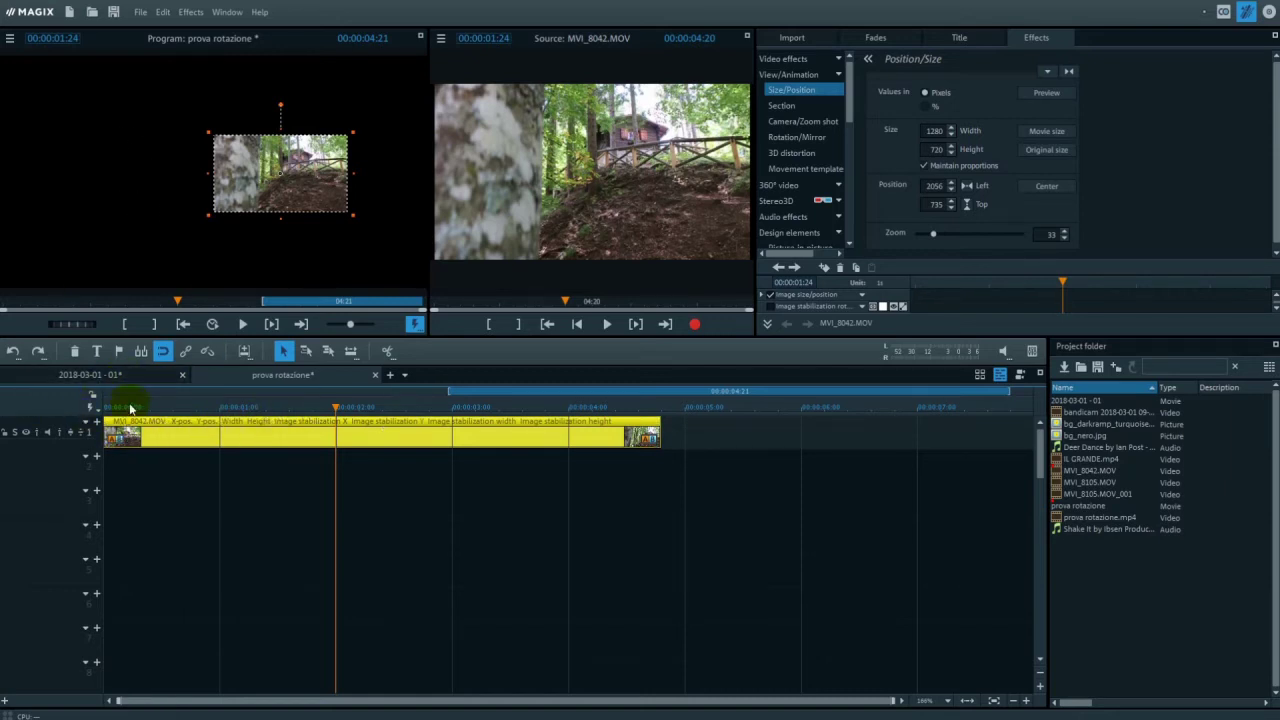
Return to the 2018-03-01 - 01 movie and examine the nested picture's left edge against the frame's centre point.
click(143, 375)
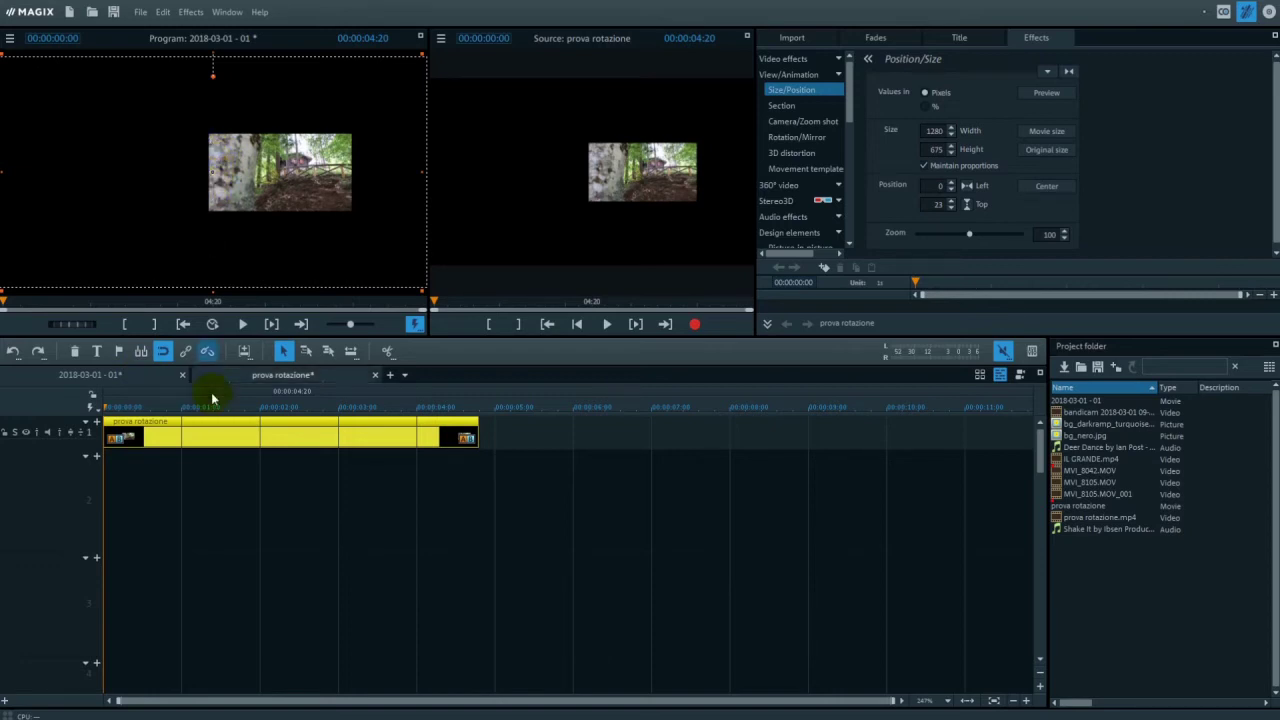
key(space)
key(space)
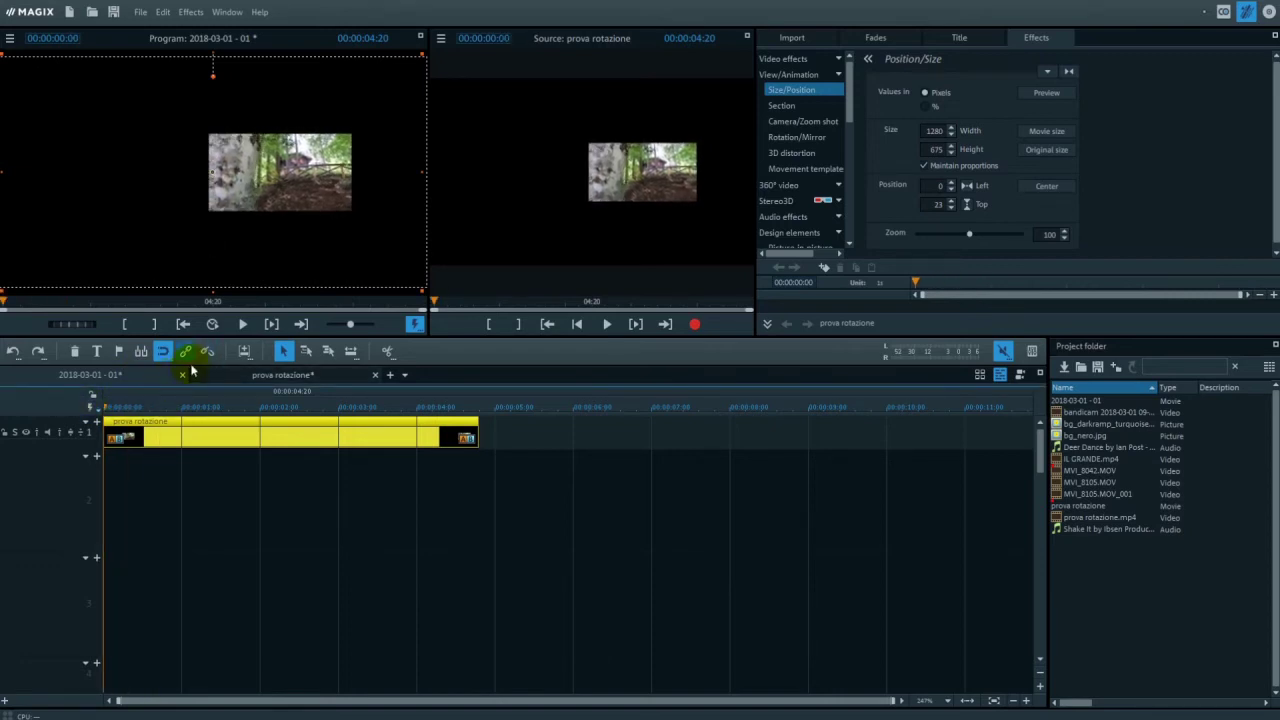
click(210, 177)
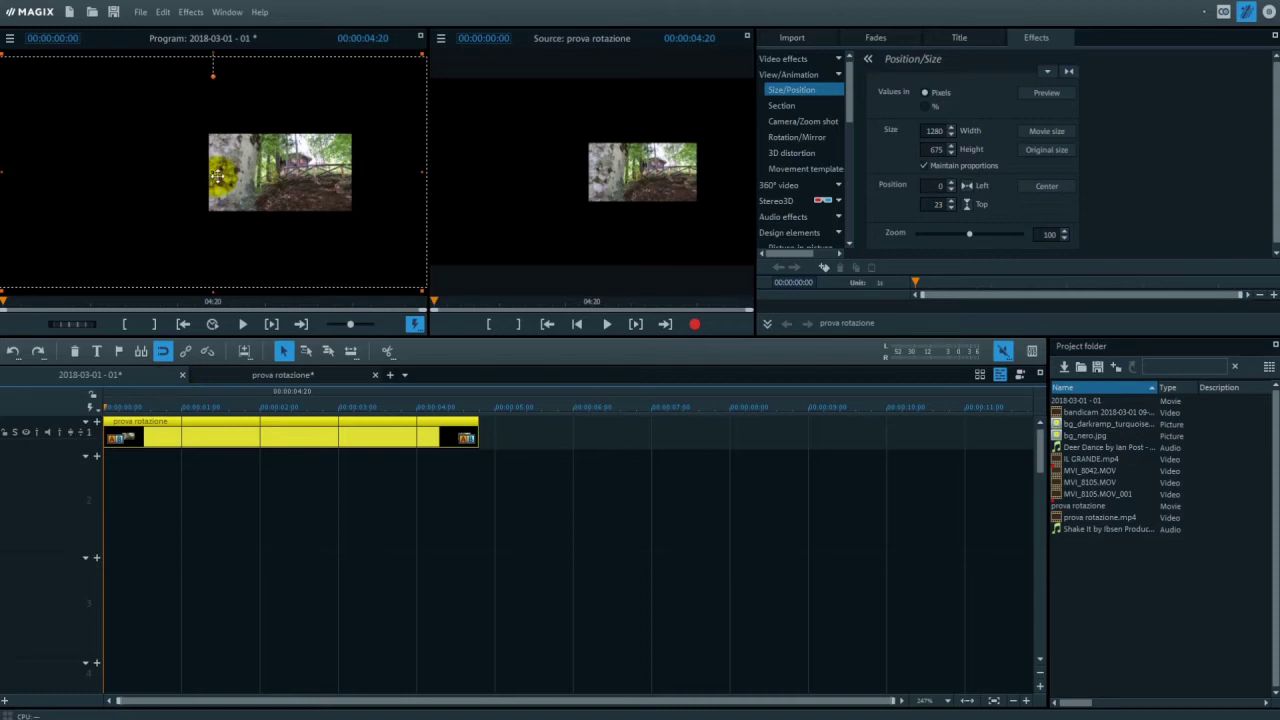
With the Rotation/Mirror effect, reset a trial rotation and turn the nested prova rotazione clip -13 degrees about its vertical axis.
click(819, 141)
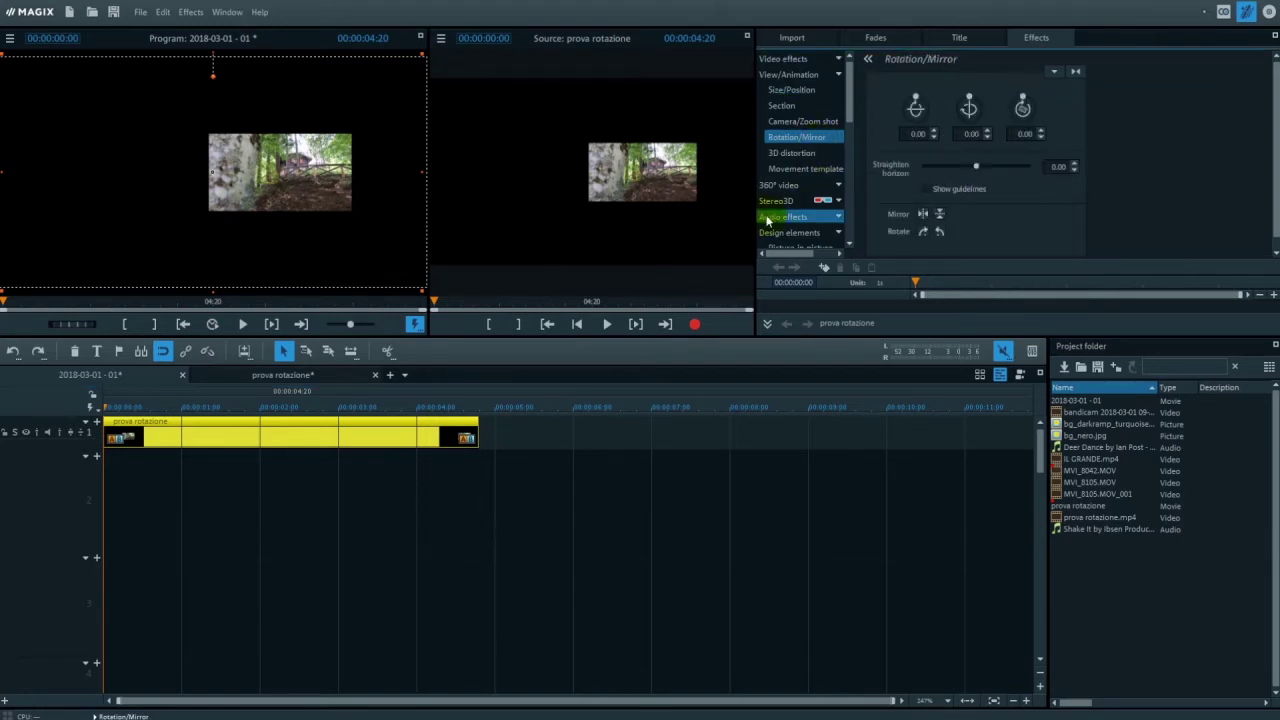
drag(1022, 104, 1030, 175)
click(1075, 71)
drag(940, 211, 968, 110)
Move the prova rotazione clip to track 2 and place bg_darkramp_turquoise.jpg on track 1, trimmed to the same length.
drag(283, 446, 283, 550)
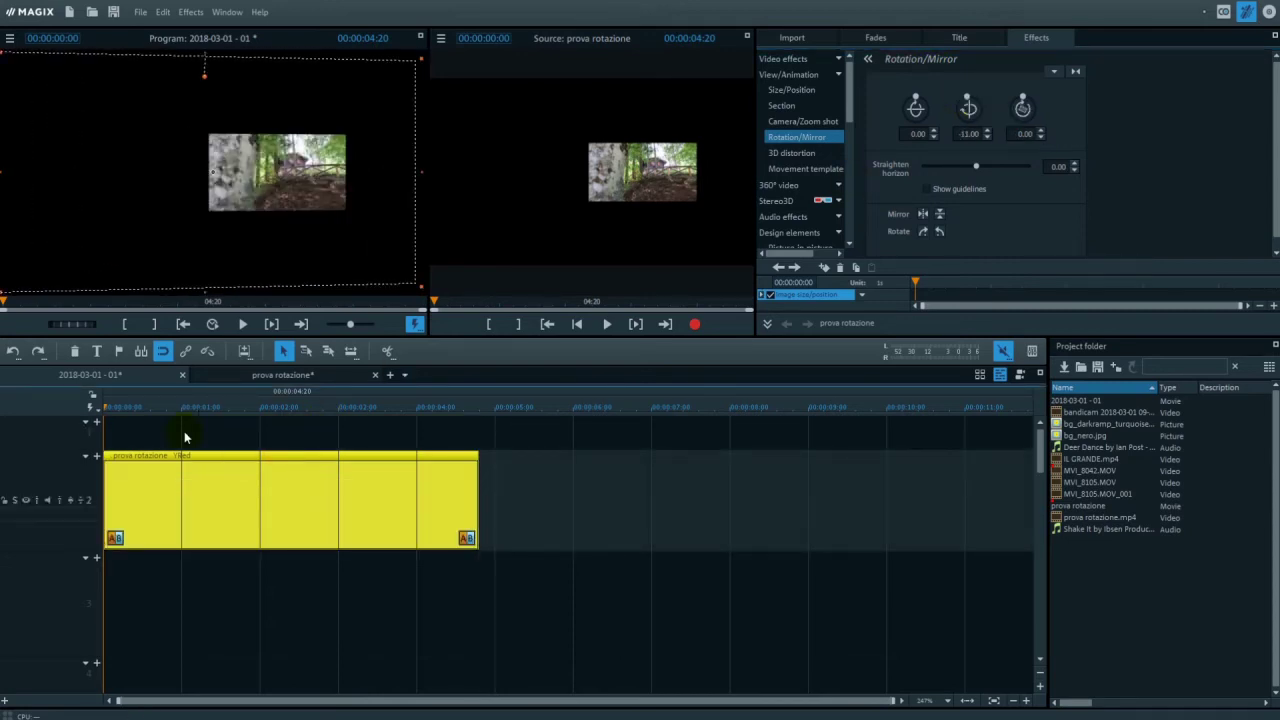
click(816, 42)
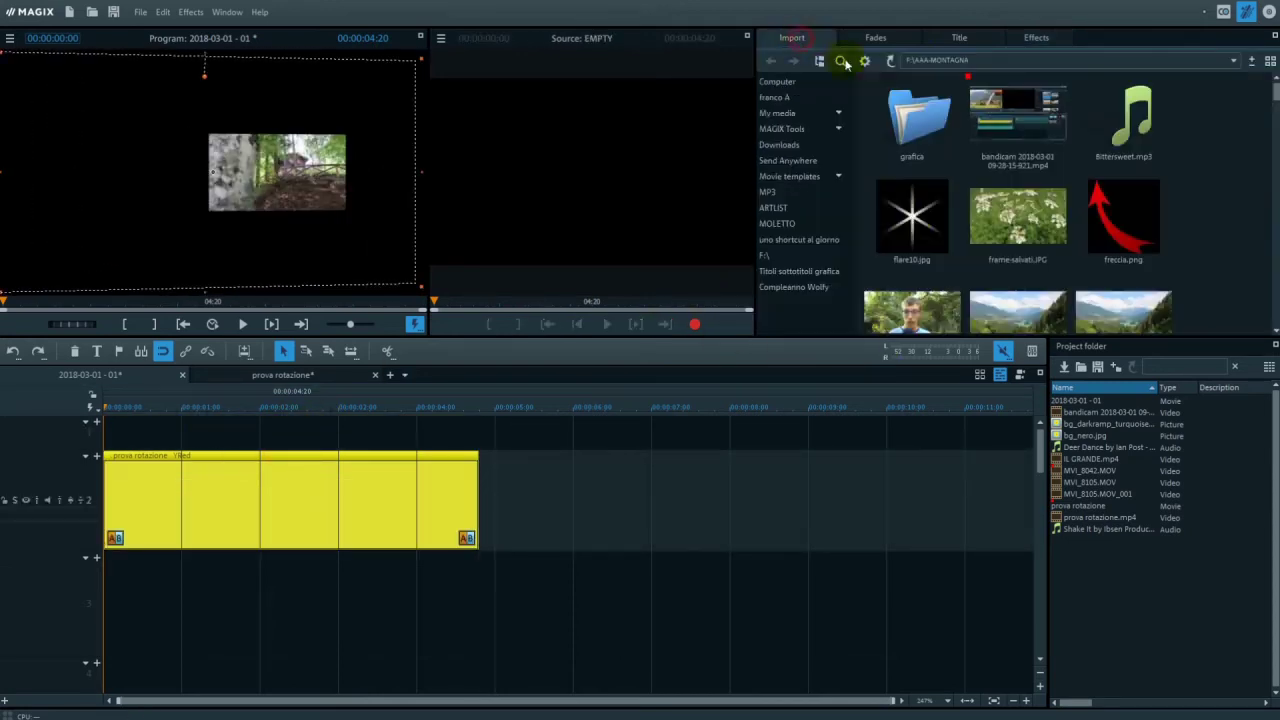
scroll(1034, 267, down, 4)
scroll(1034, 267, down, 4)
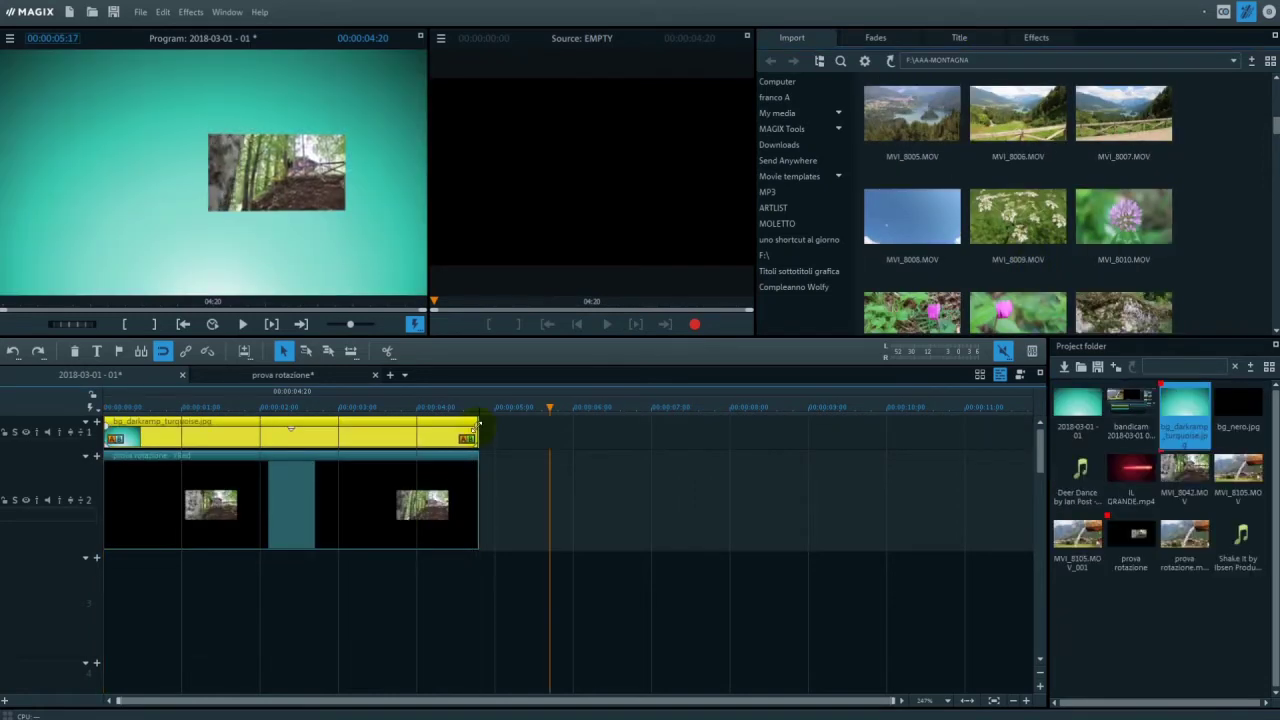
click(280, 371)
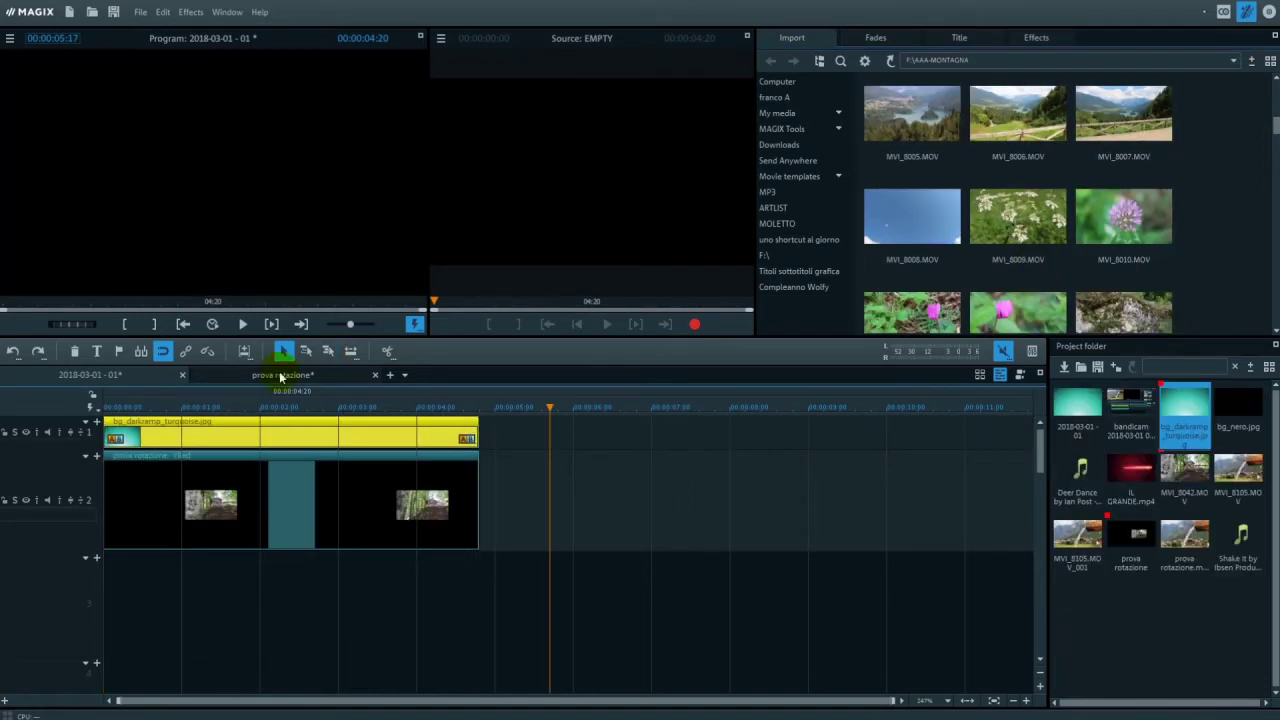
click(208, 410)
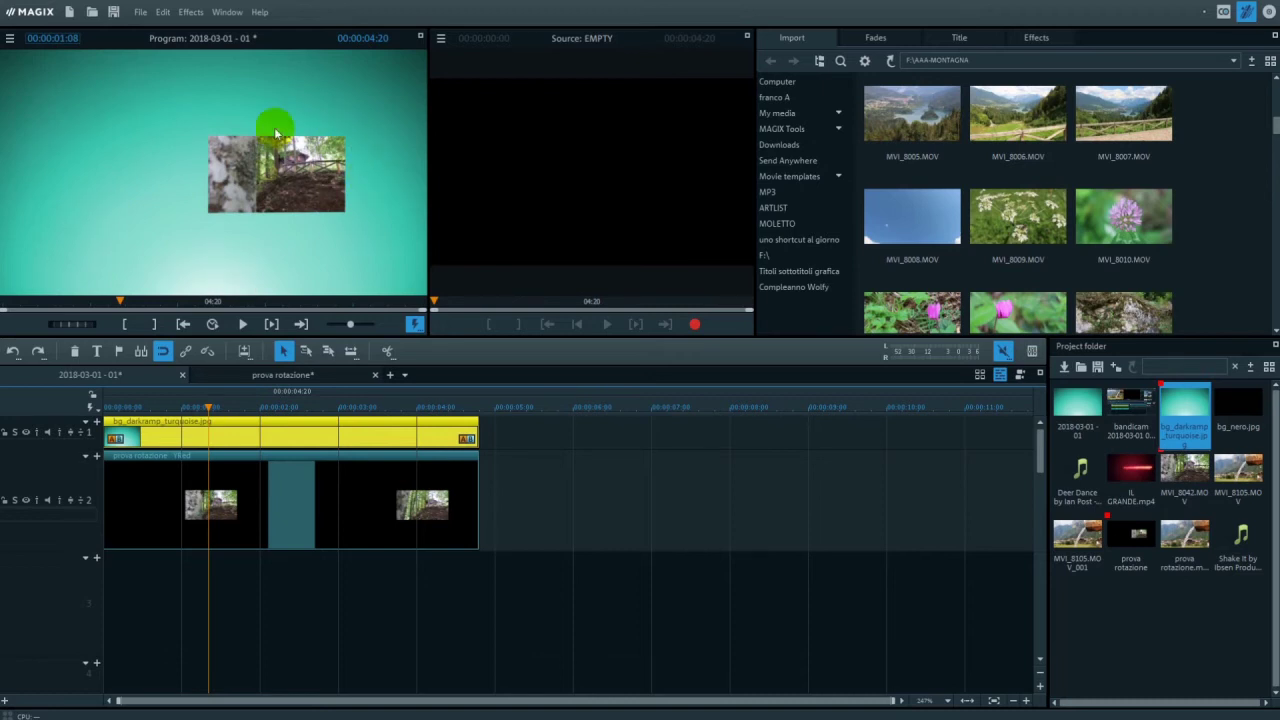
Select the nested prova rotazione clip, try a -14 degree turn about its vertical axis, and reset the Rotation/Mirror effect.
click(240, 487)
click(201, 124)
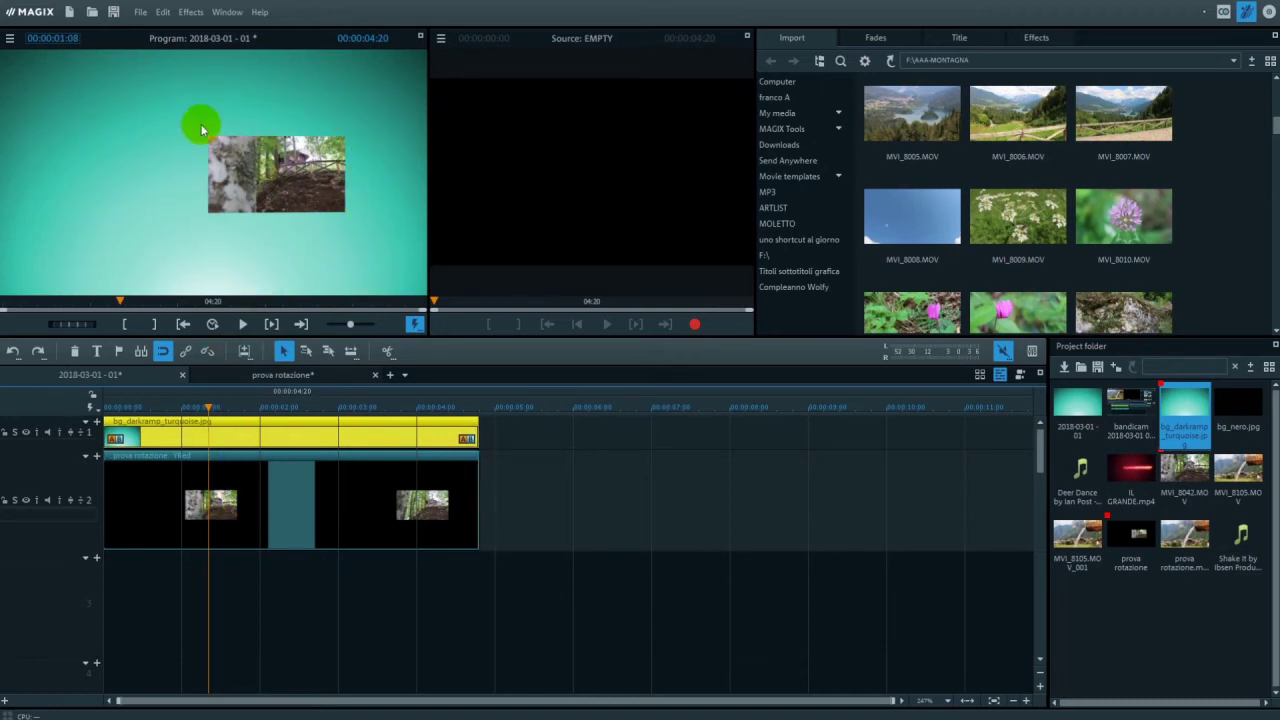
click(212, 258)
click(1037, 40)
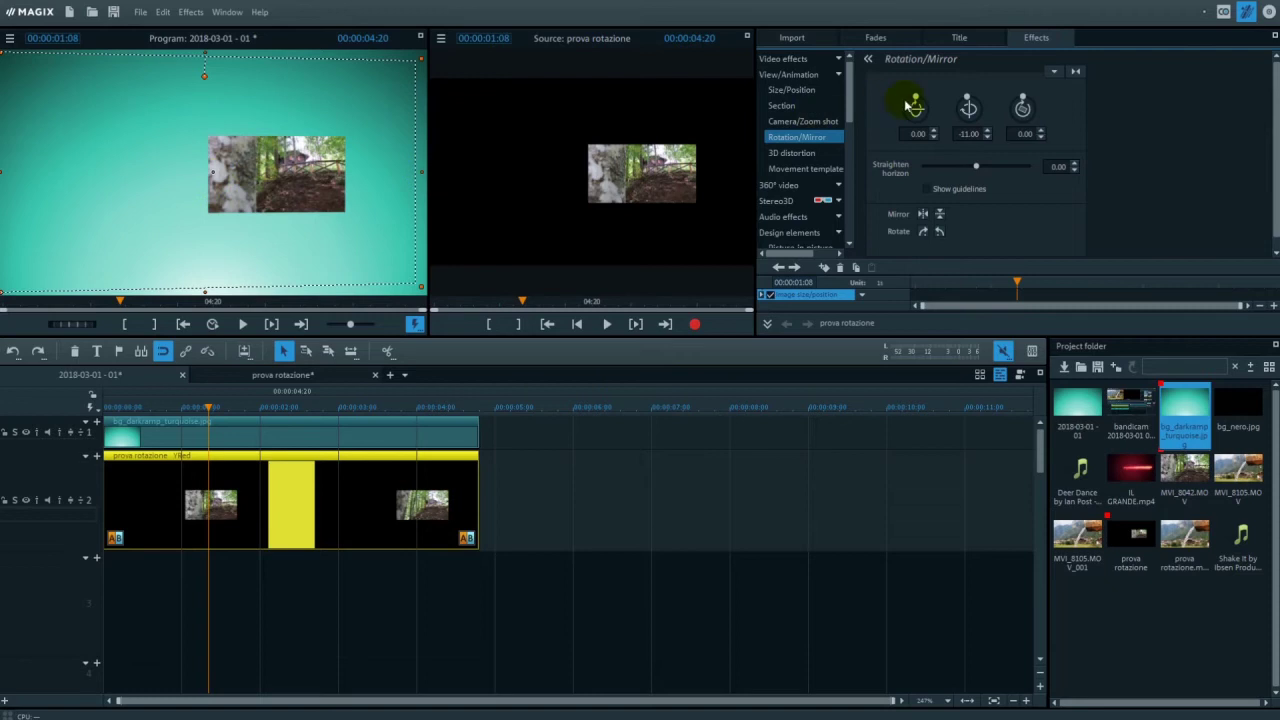
mouse_move(968, 103)
mouse_down()
mouse_move(957, 108)
mouse_move(978, 120)
mouse_up()
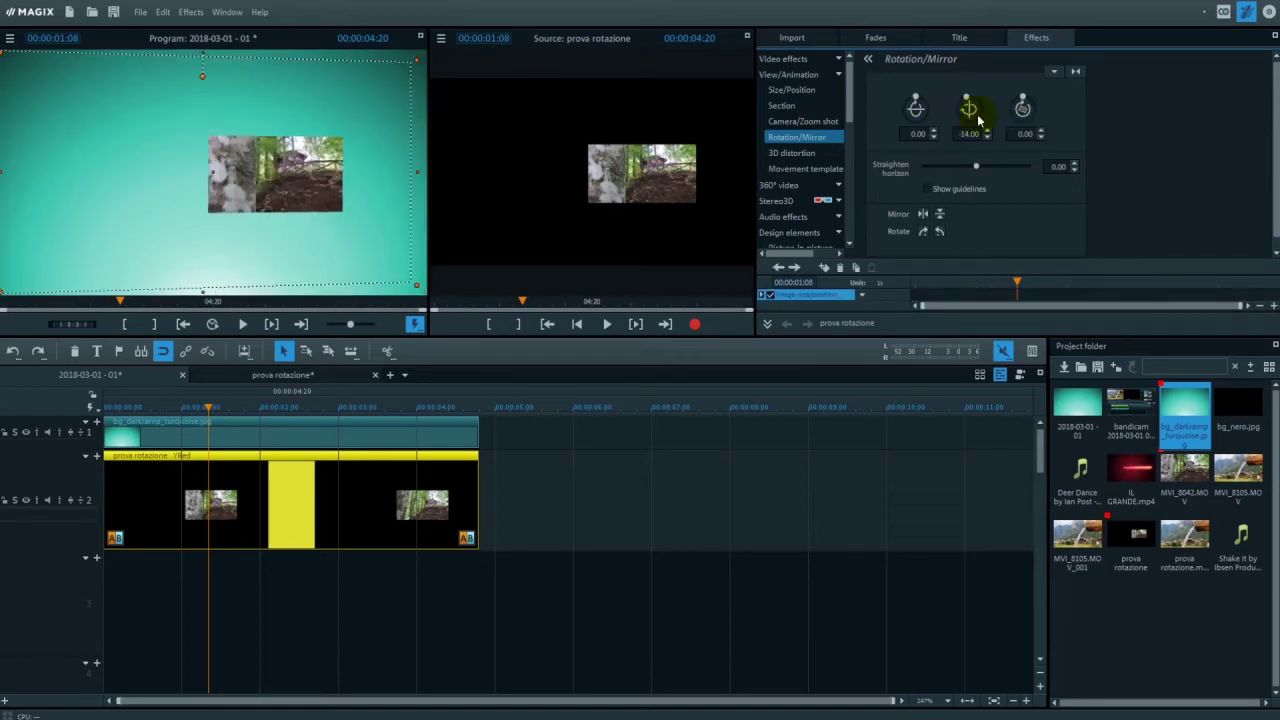
click(1077, 72)
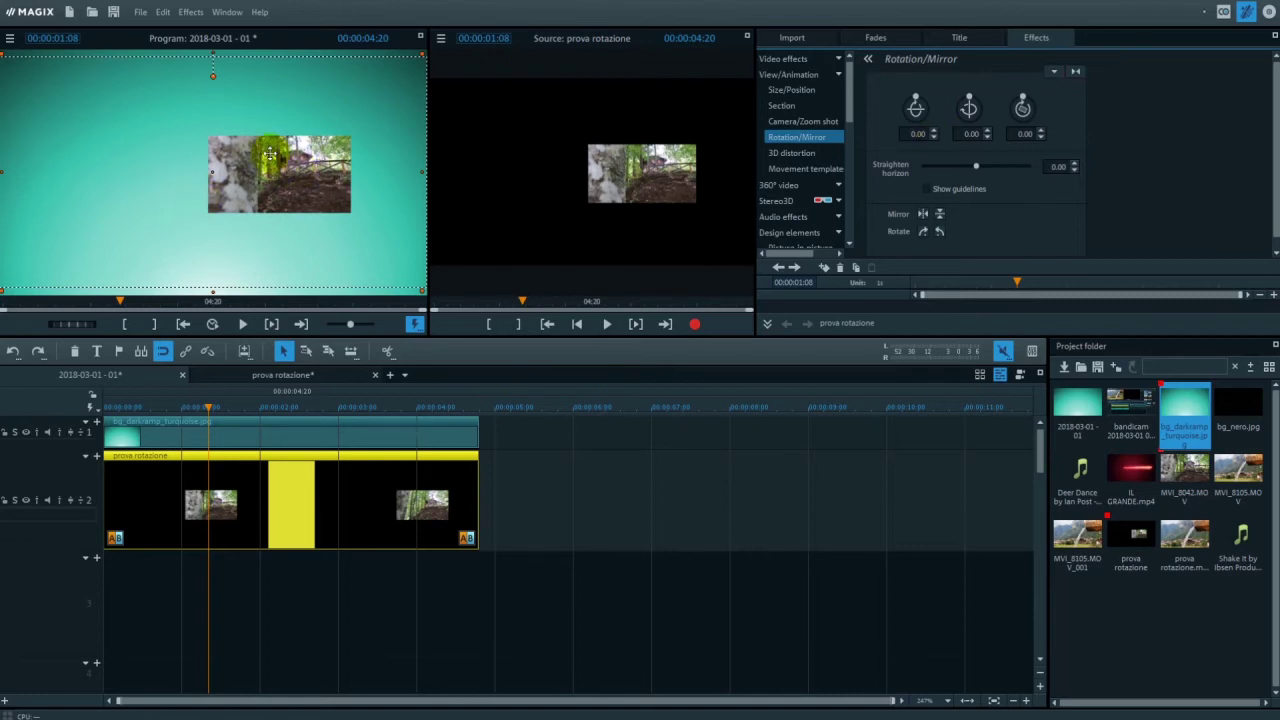
Set the nested clip to its original size and shift the picture to about -2086 px left and -741 px top.
click(288, 208)
click(294, 176)
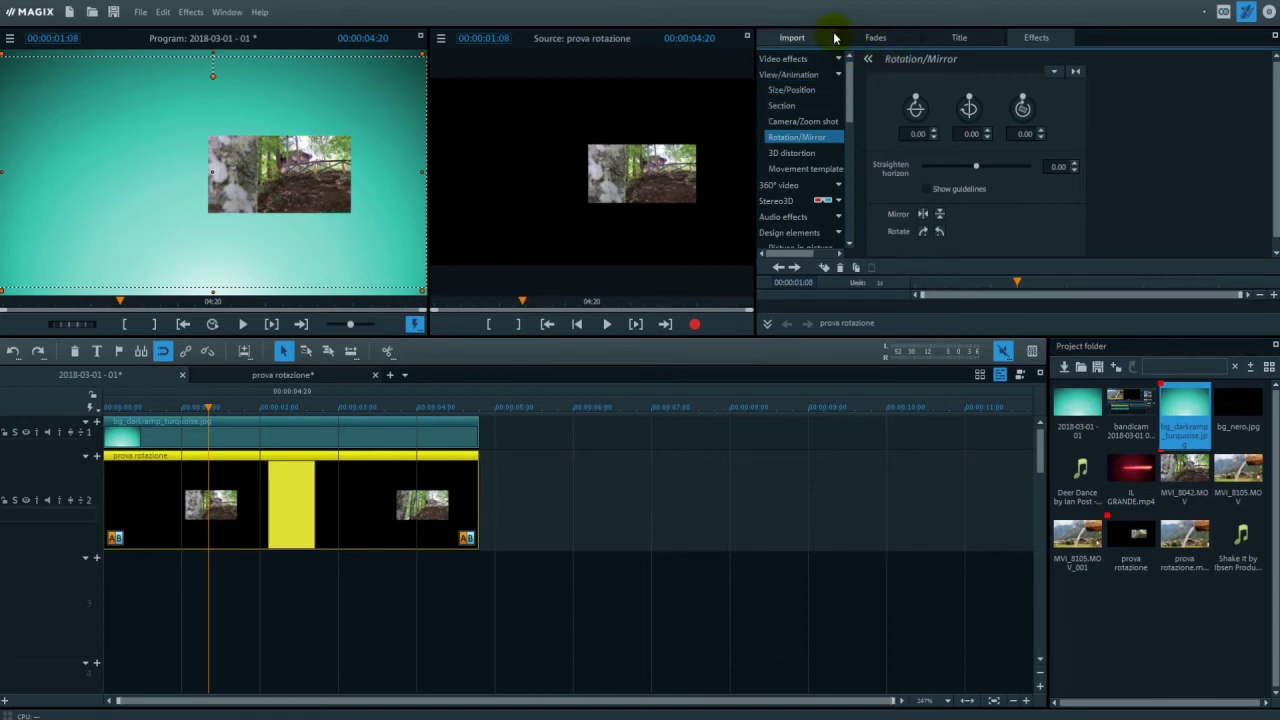
click(323, 209)
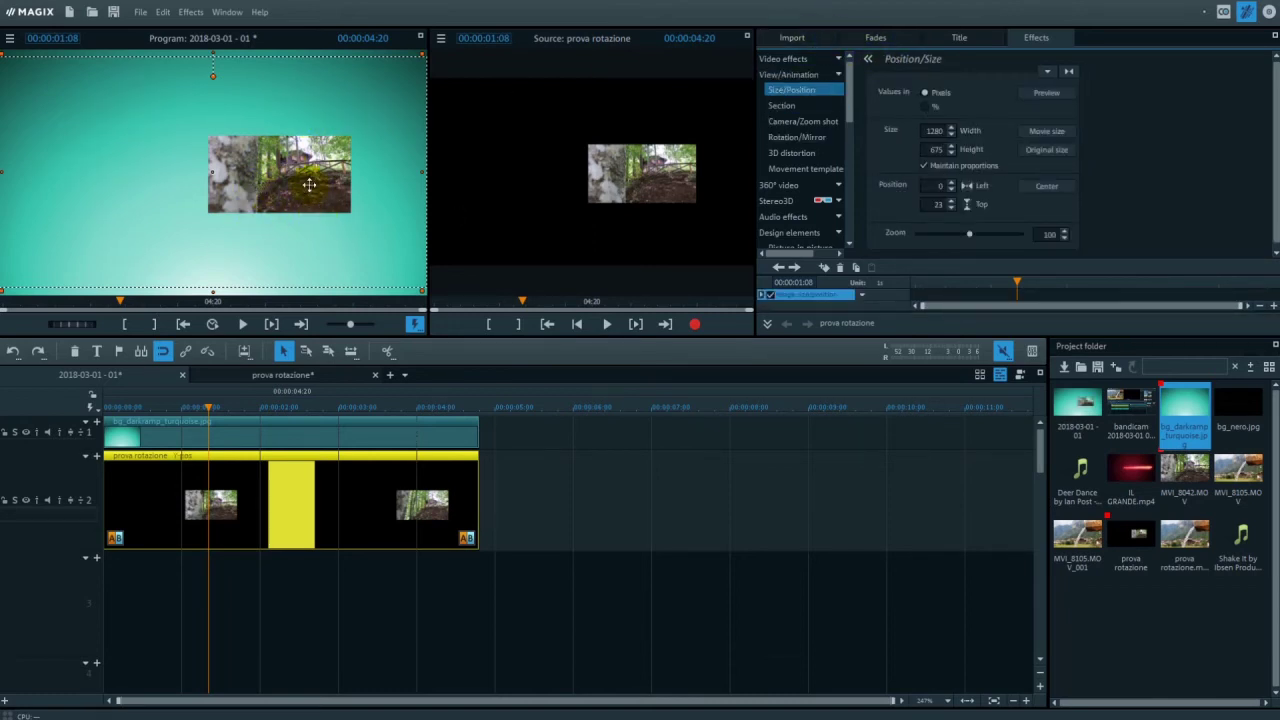
click(1064, 151)
click(1064, 151)
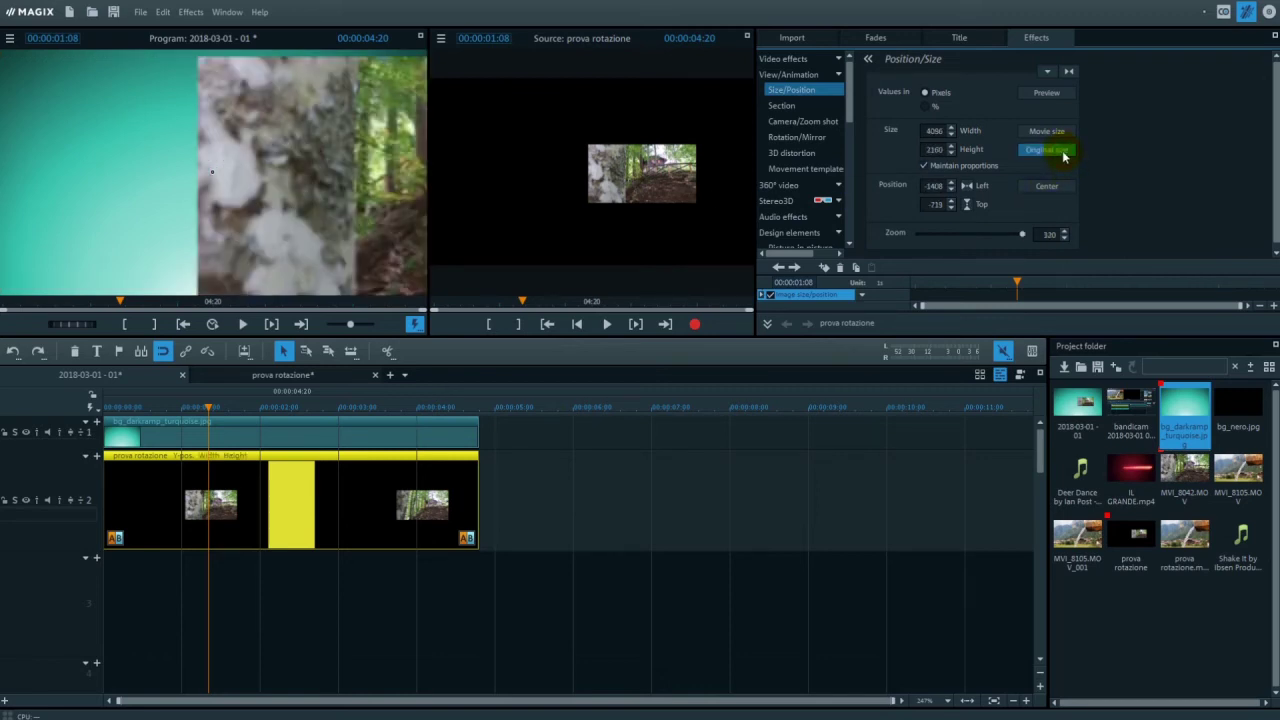
drag(318, 205, 160, 203)
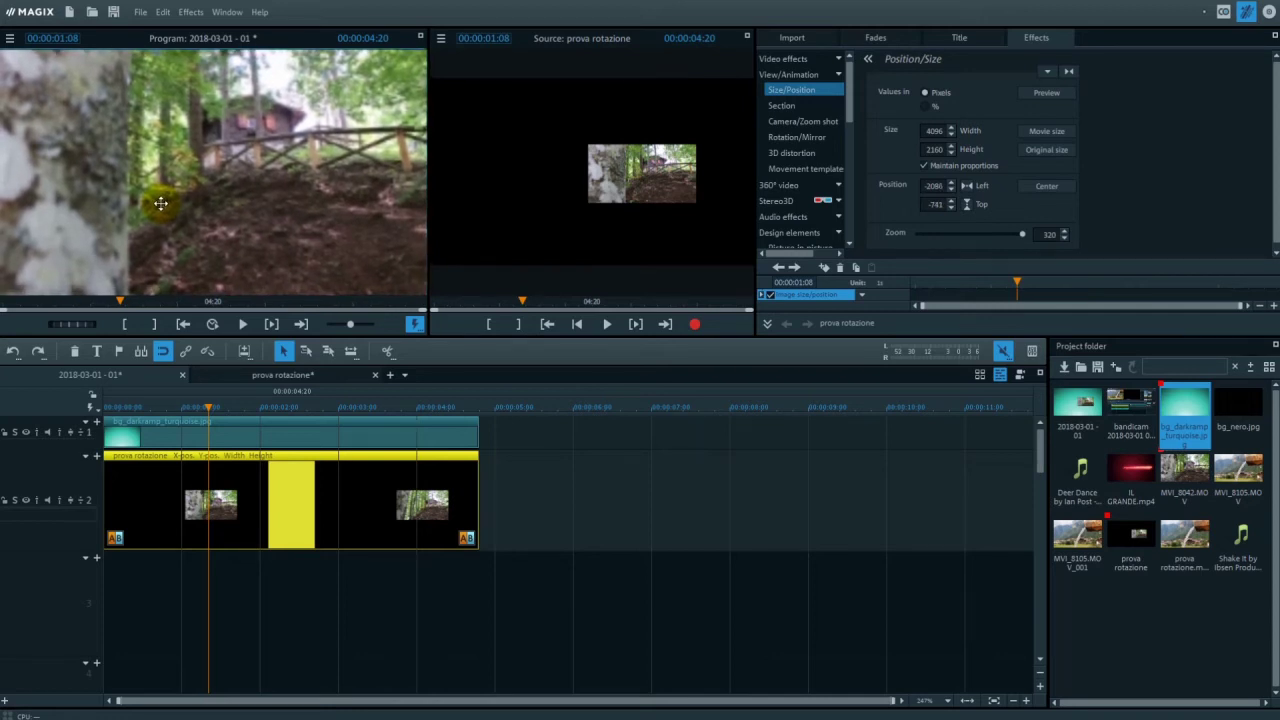
Keyframe the nested clip's position and size at the start and at about 00:00:00:20, reducing it to 187 zoom near -743 px left, -278 px top.
click(207, 406)
drag(207, 406, 97, 393)
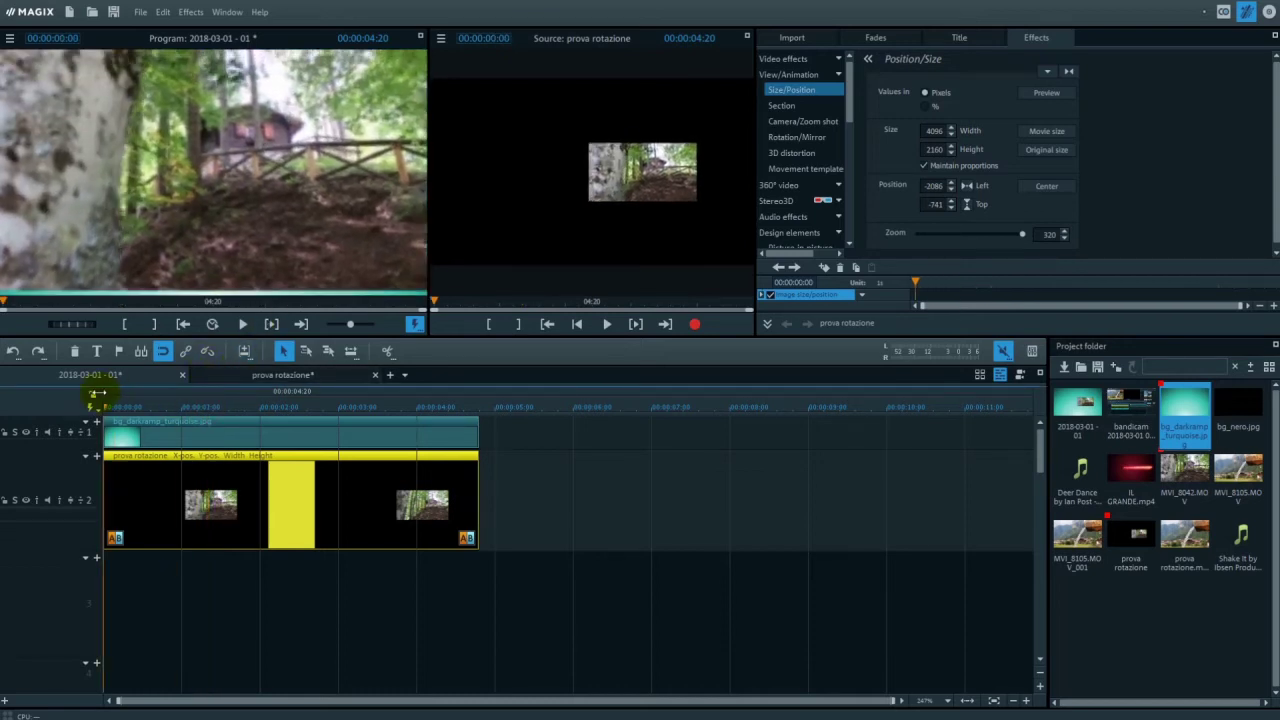
drag(914, 286, 1005, 236)
drag(143, 237, 330, 228)
drag(1005, 236, 1016, 236)
At 00:00:01:10, keyframe the nested clip turned to about -357 degrees about its vertical axis.
drag(973, 283, 1021, 283)
click(812, 136)
drag(969, 104, 1050, 0)
drag(969, 105, 966, 106)
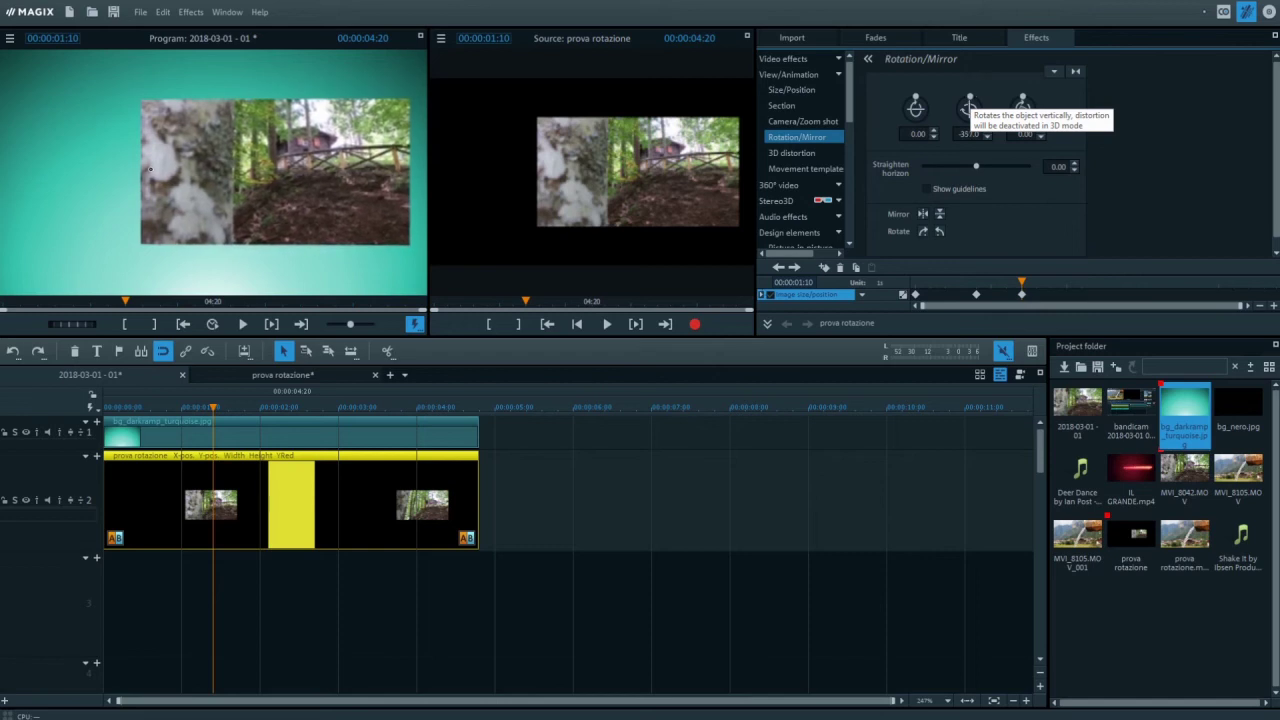
At 00:00:01:19, keyframe the nested picture shifted horizontally out of the frame, at about 293 px left.
drag(1022, 277, 1048, 278)
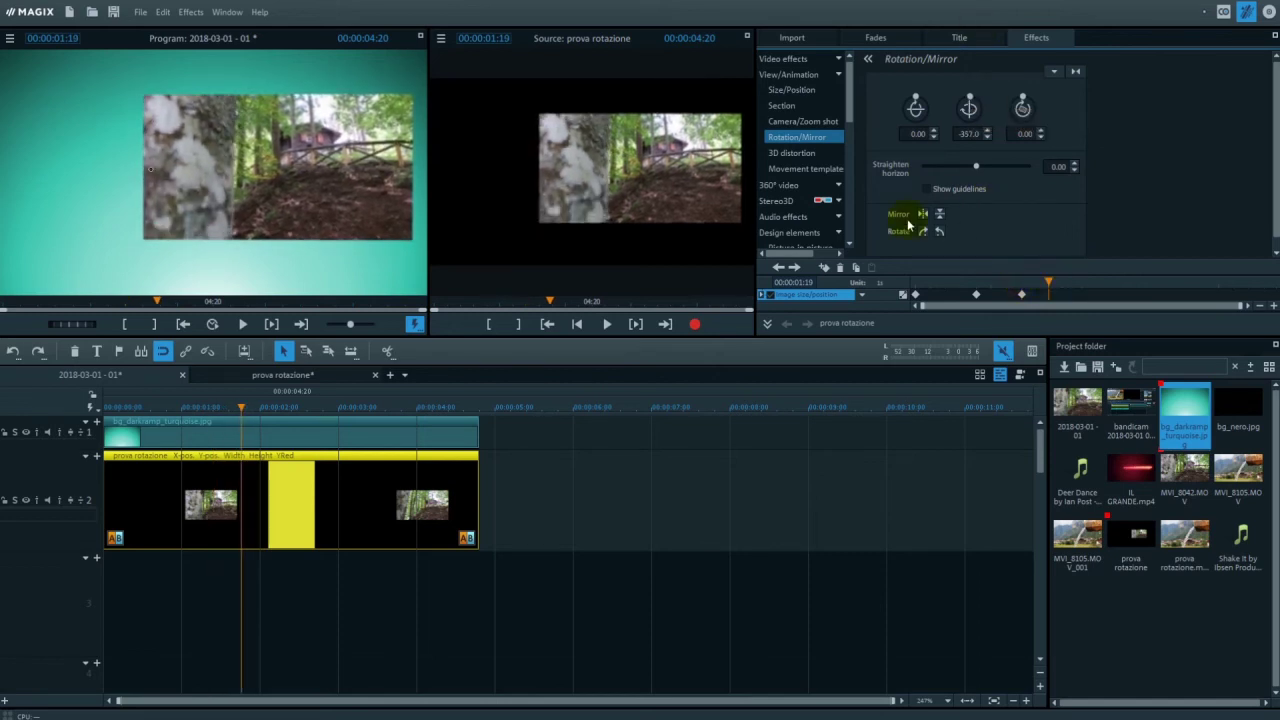
click(802, 91)
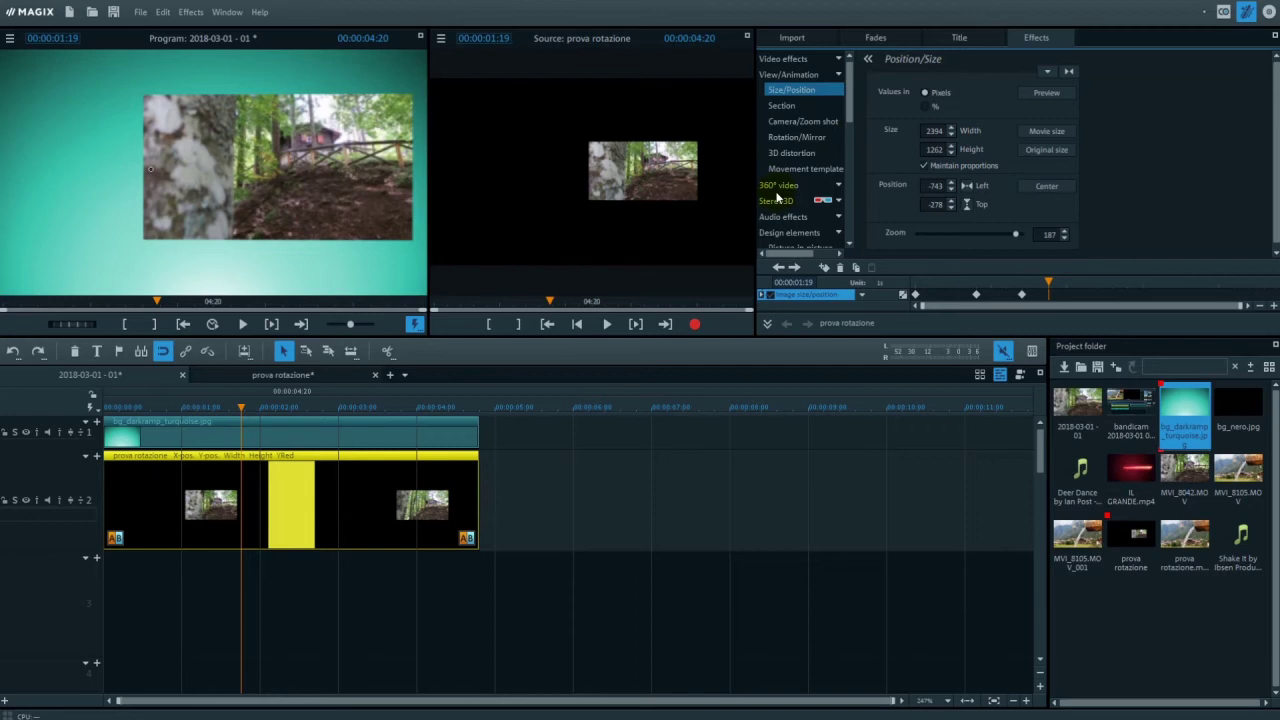
drag(295, 217, 637, 214)
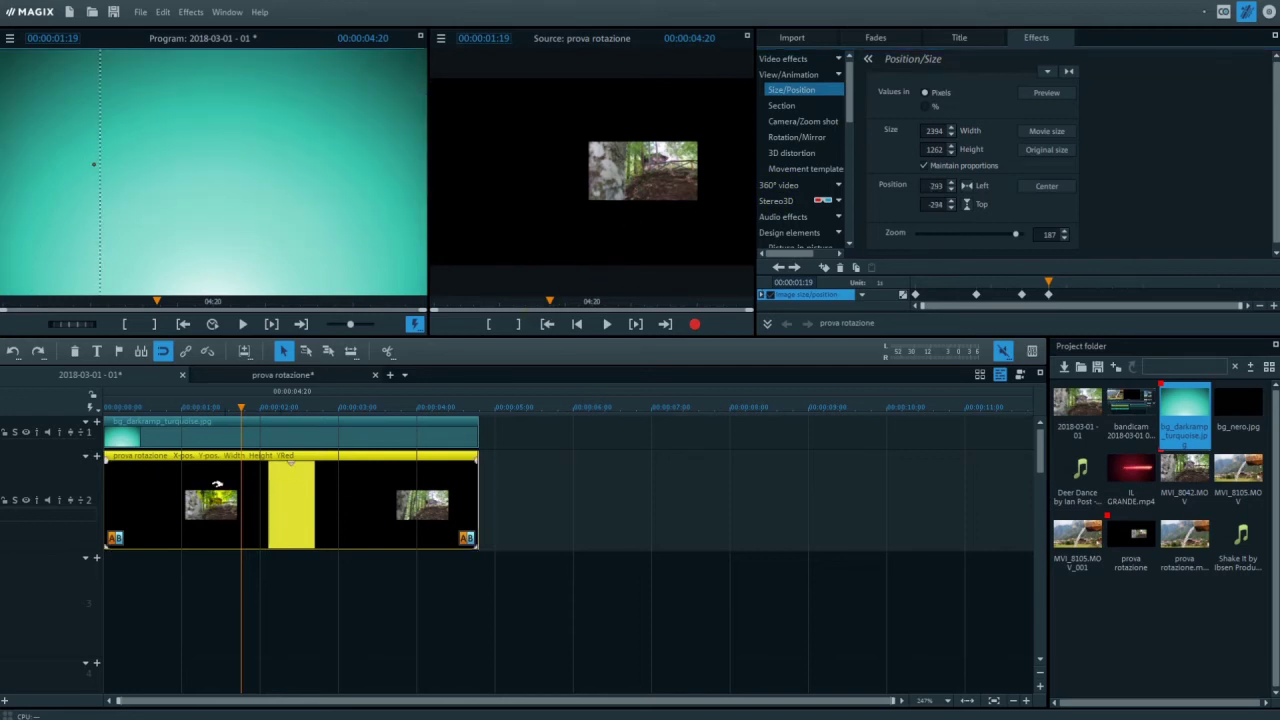
Play the nested clip's animation from the start and scrub through its first second to check the motion.
click(105, 408)
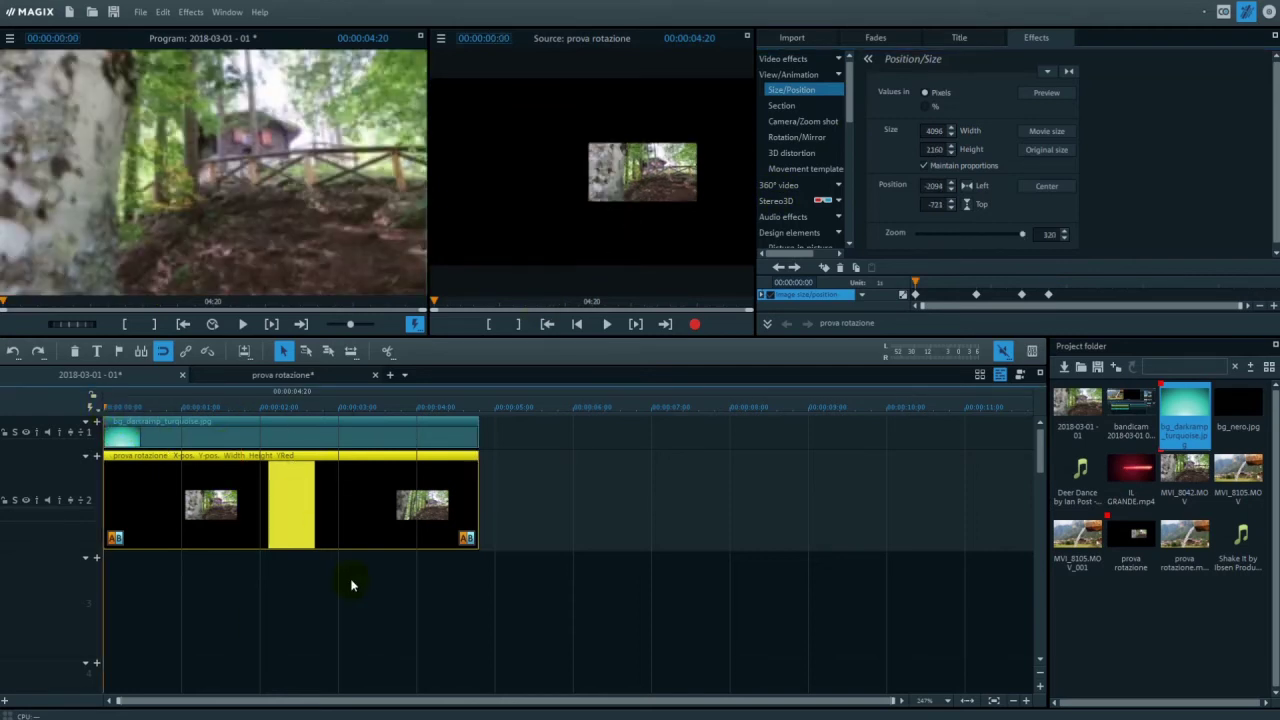
key(space)
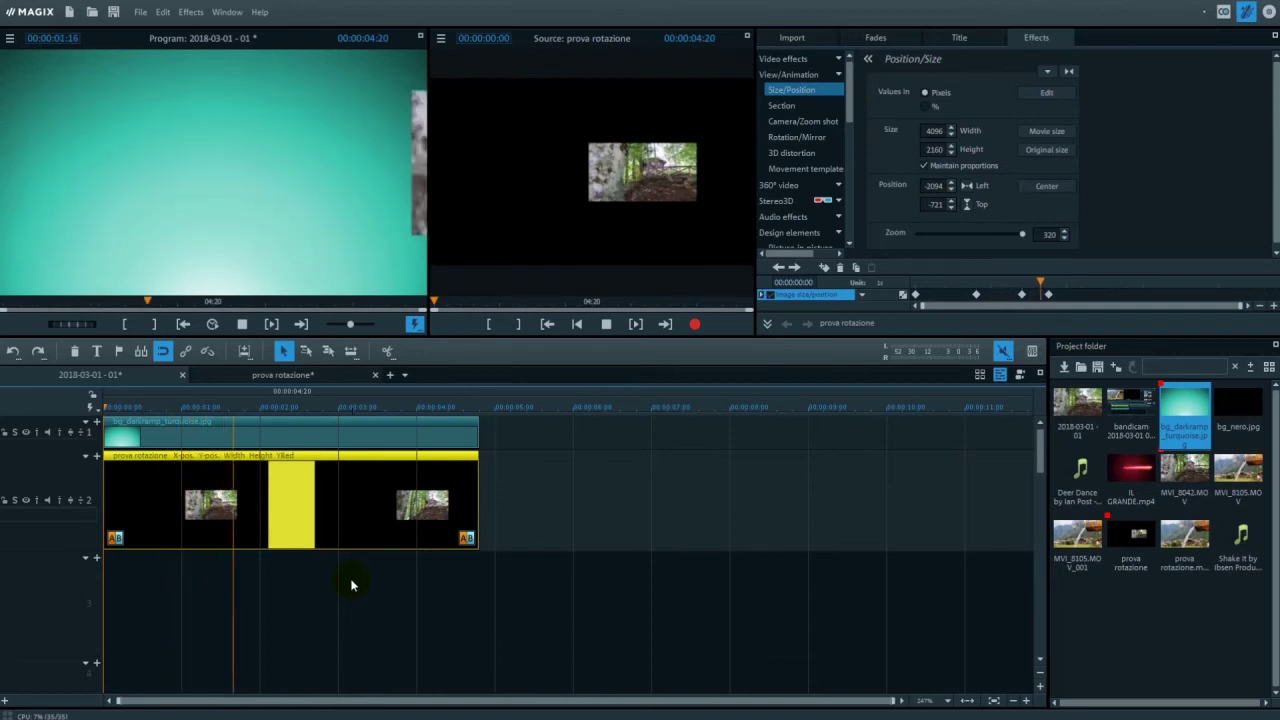
click(112, 409)
drag(117, 409, 163, 408)
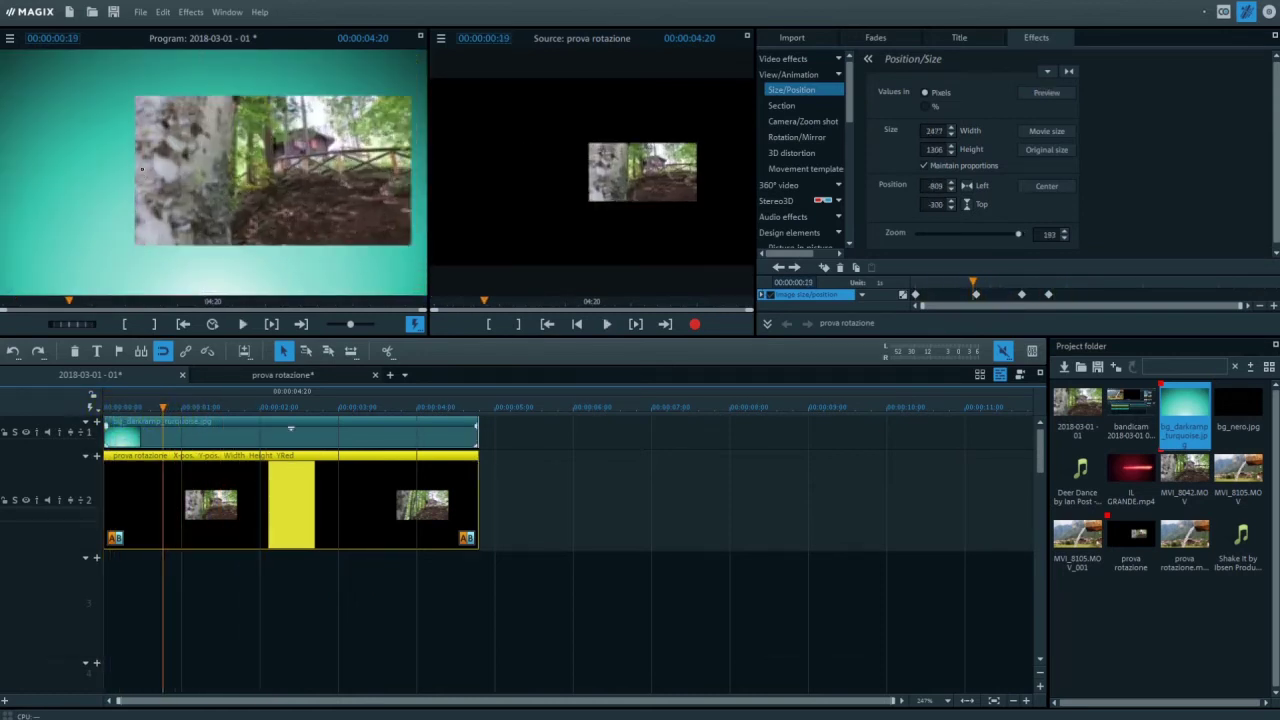
Spread the nested clip's keyframes in time, moving the last to 04:20, the third to 02:19 and the second to 00:22.
drag(1048, 295, 1113, 293)
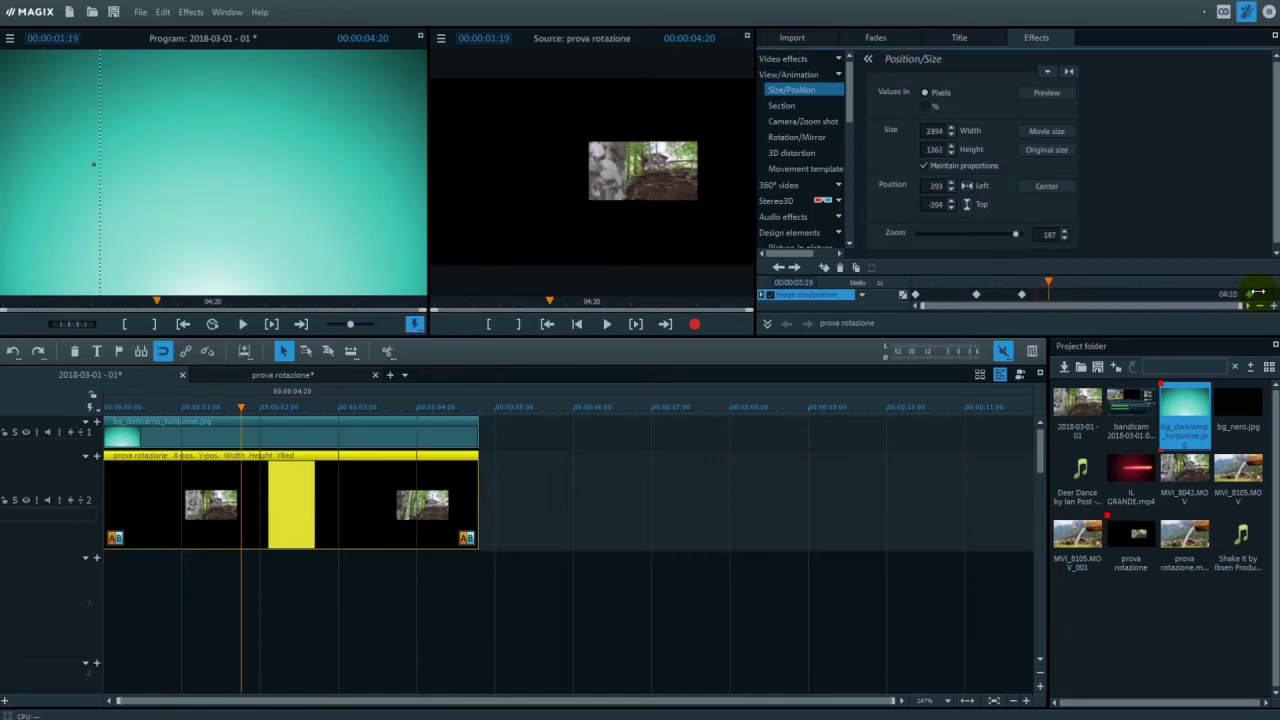
click(1010, 304)
drag(1021, 295, 1125, 294)
click(1021, 293)
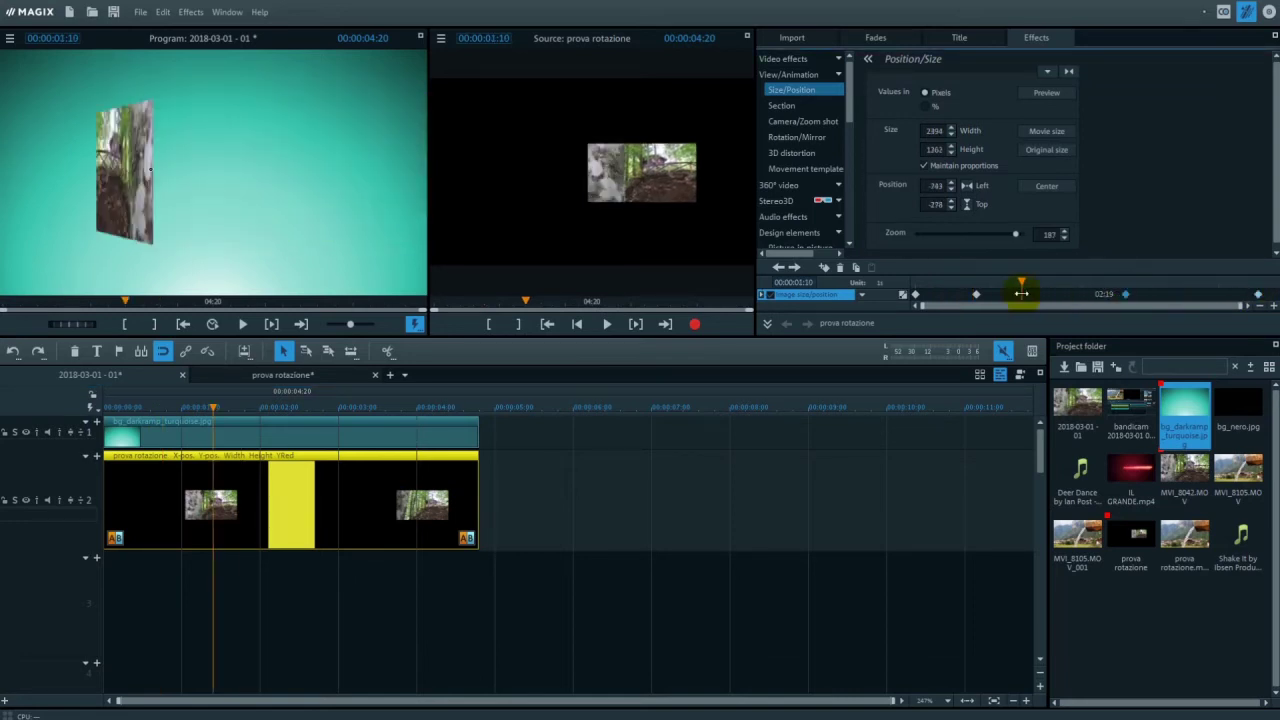
drag(982, 300, 987, 299)
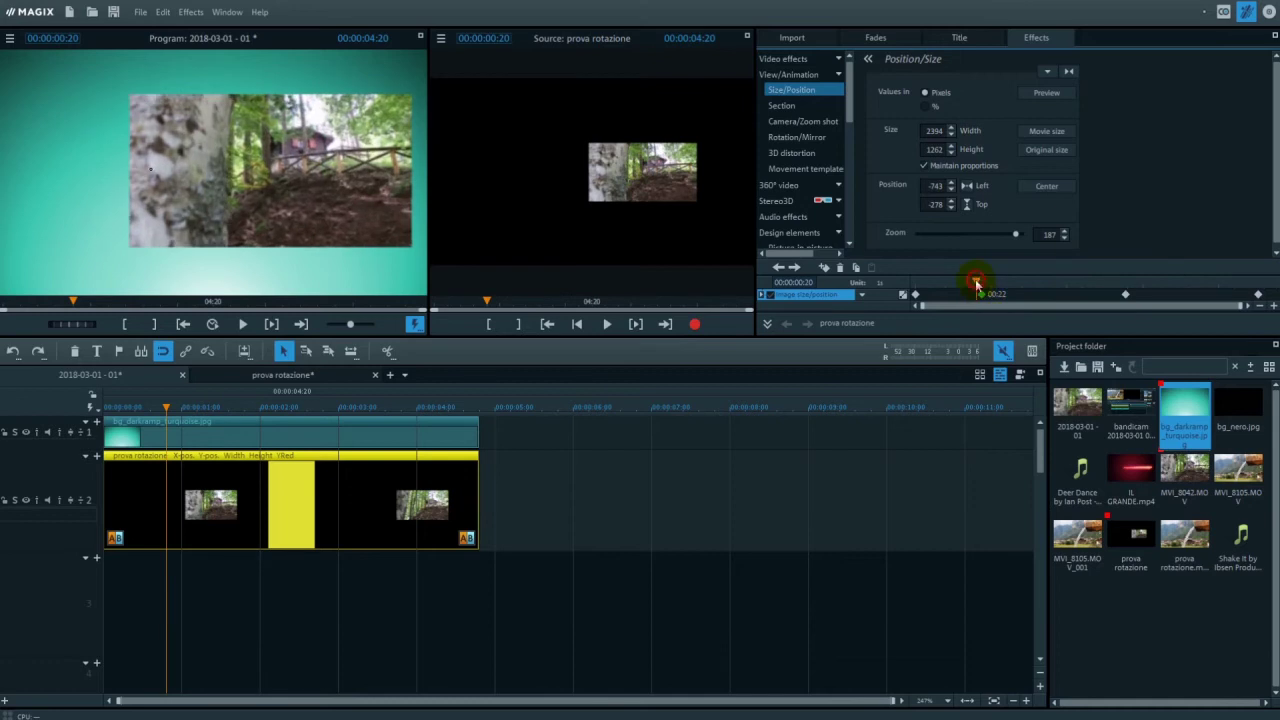
Play the retimed animation from the start and scrub to about 00:00:02:23 to examine the rotation and exit.
click(840, 295)
key(space)
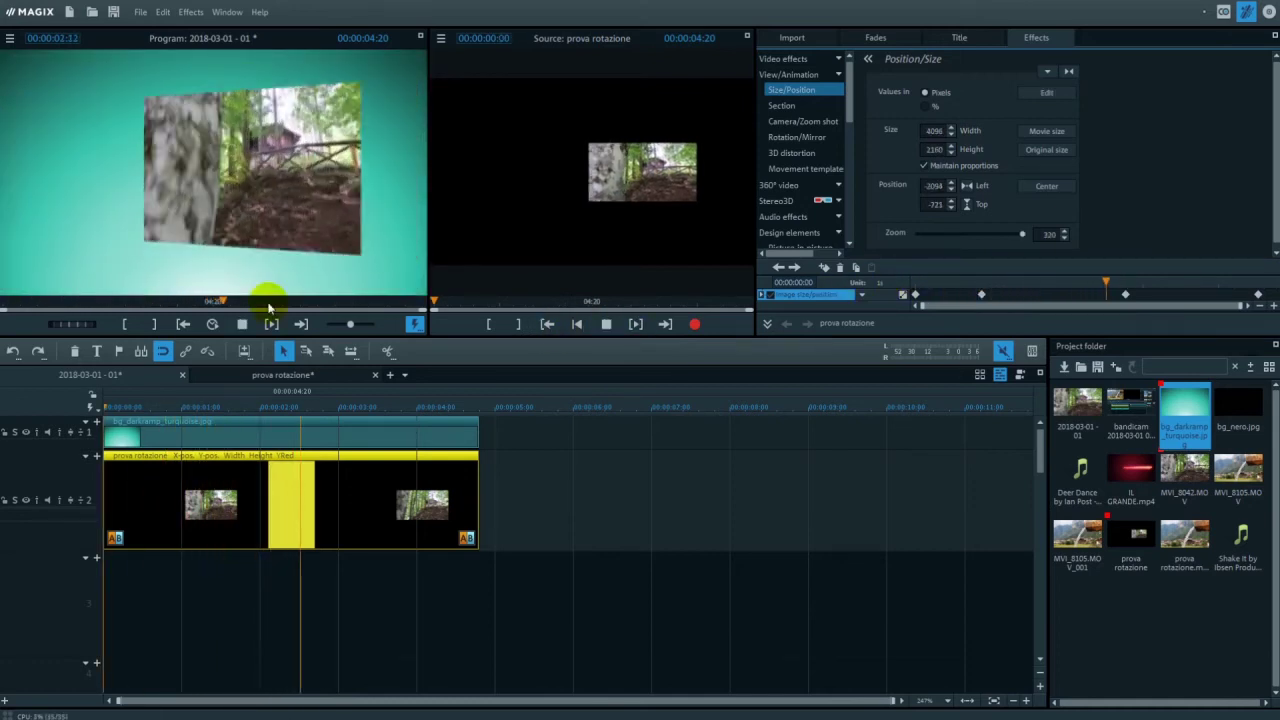
key(space)
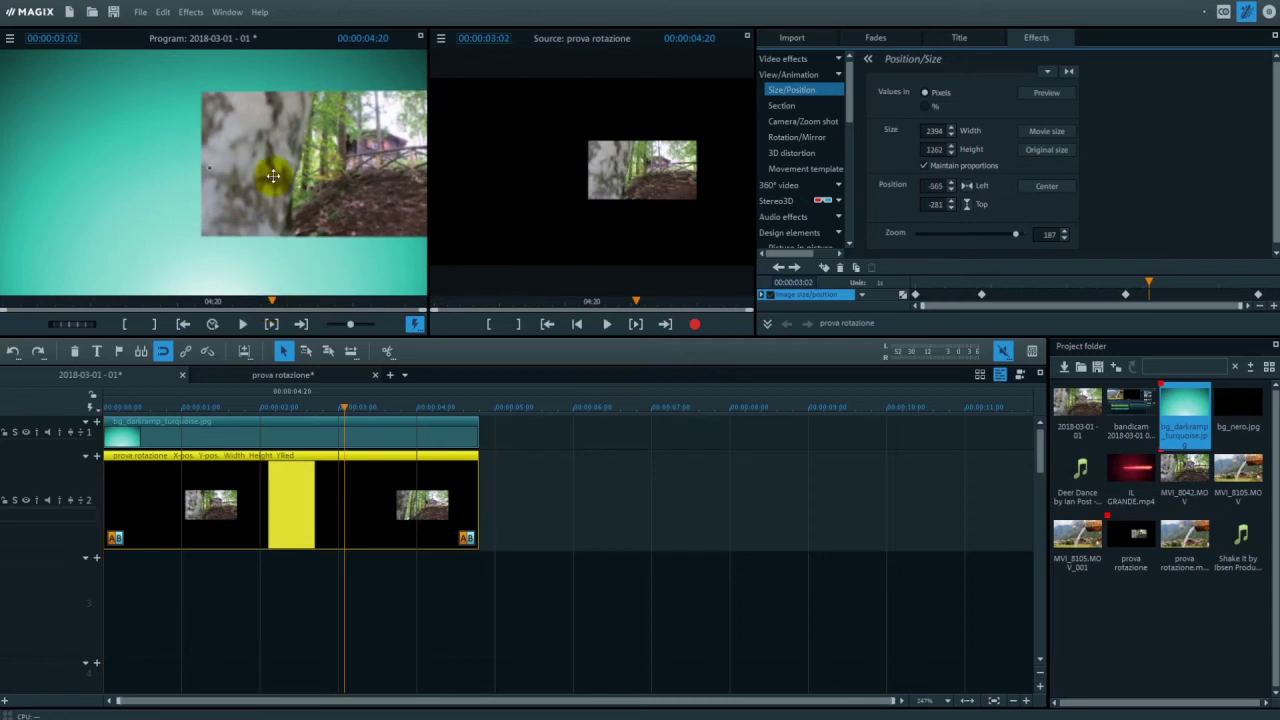
drag(340, 406, 100, 406)
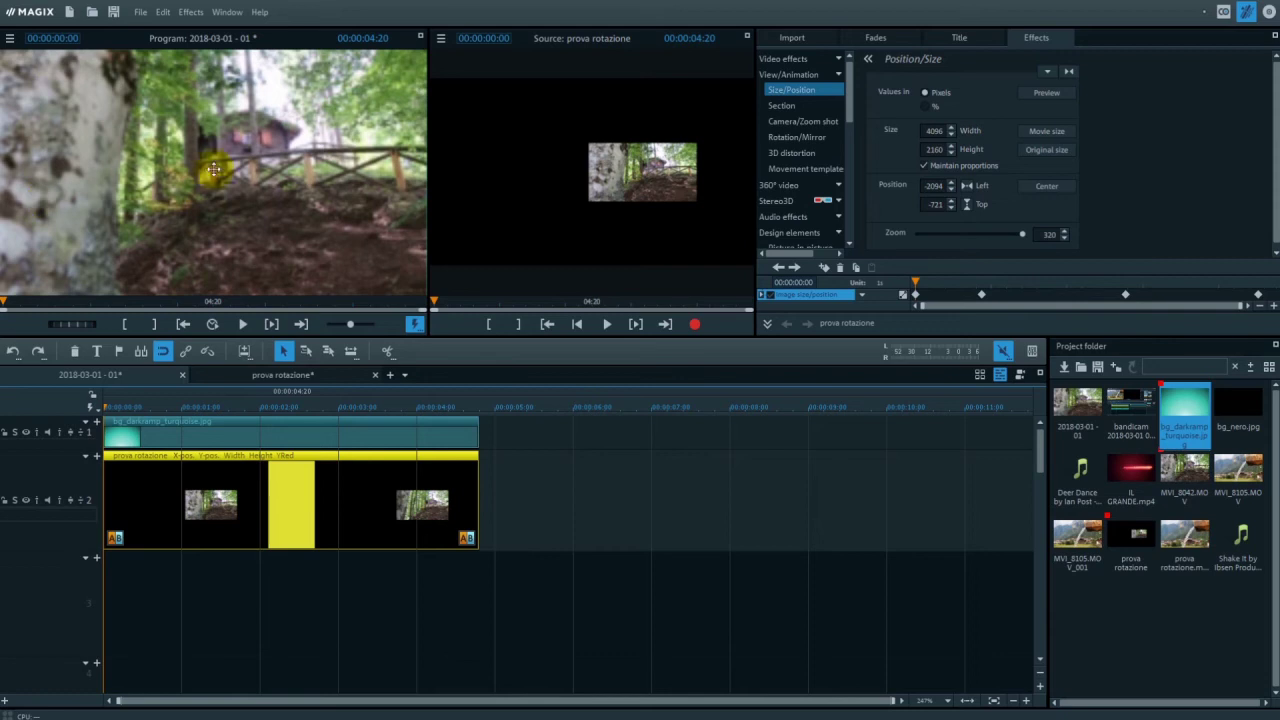
click(526, 465)
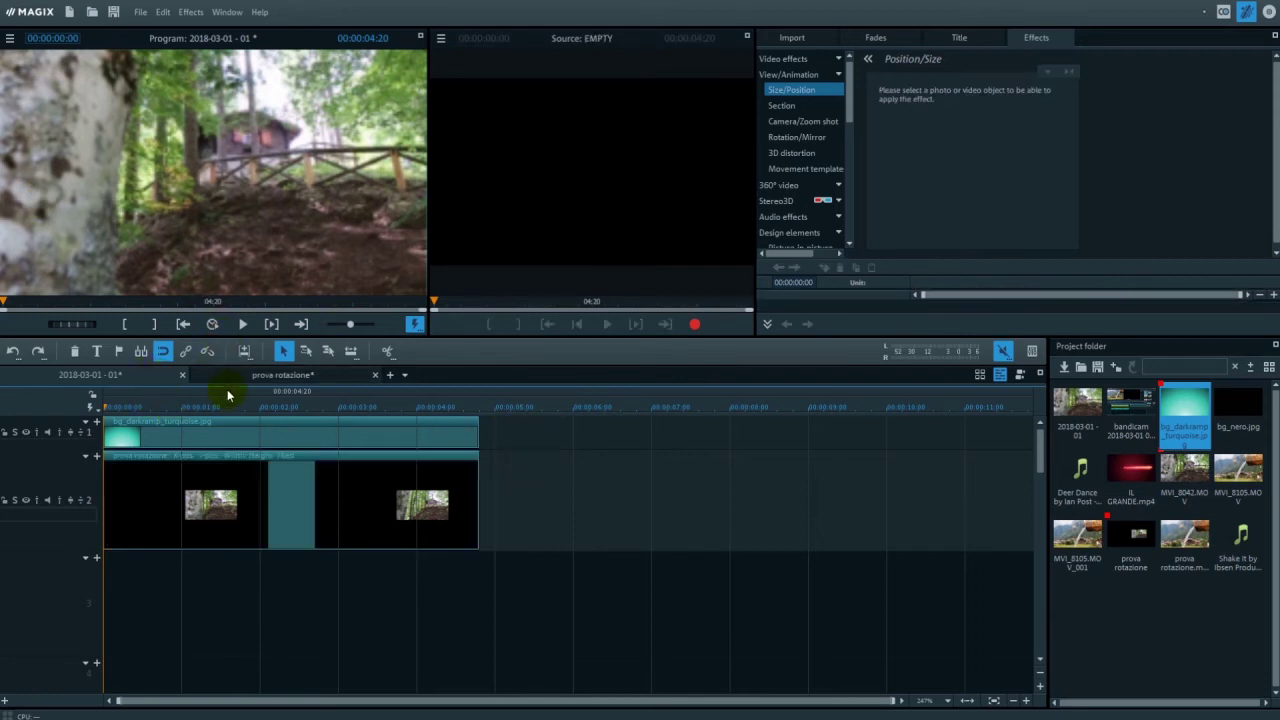
click(240, 322)
drag(152, 415, 333, 408)
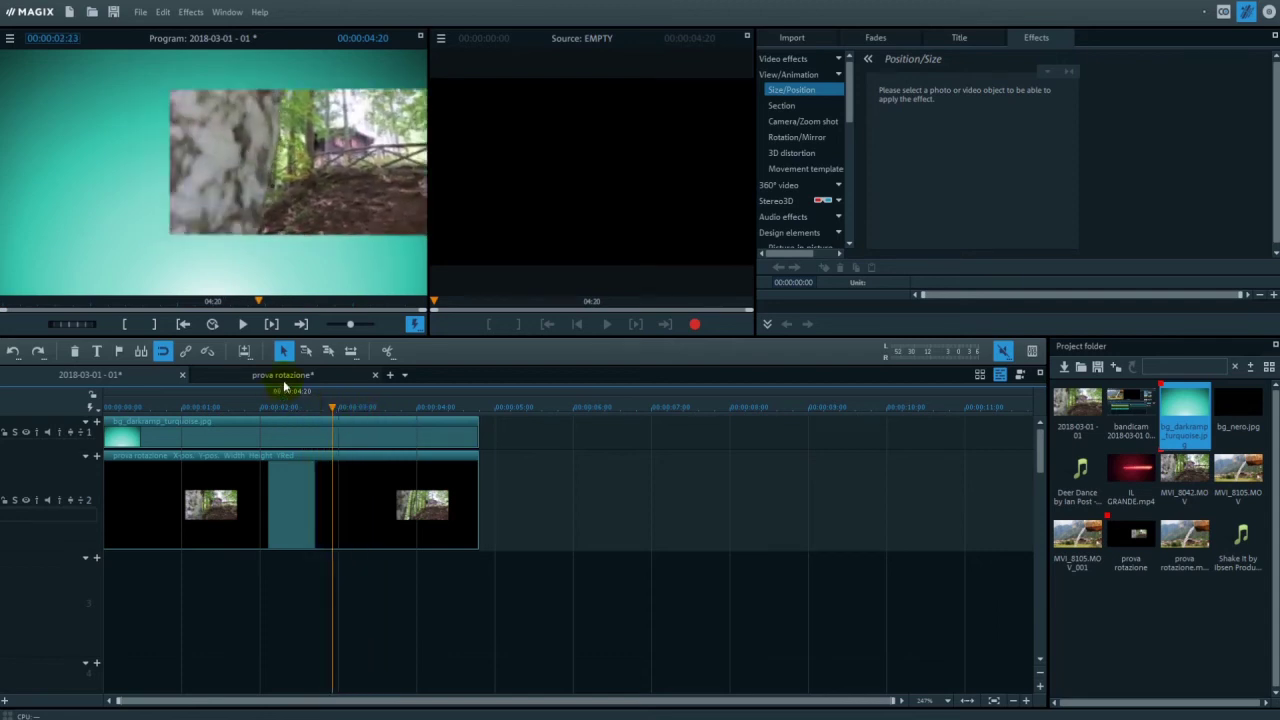
In the prova rotazione movie, delete the MVI_8042.MOV clip and insert MVI_8010.MOV from the AAA-MONTAGNA folder on track 1.
click(284, 380)
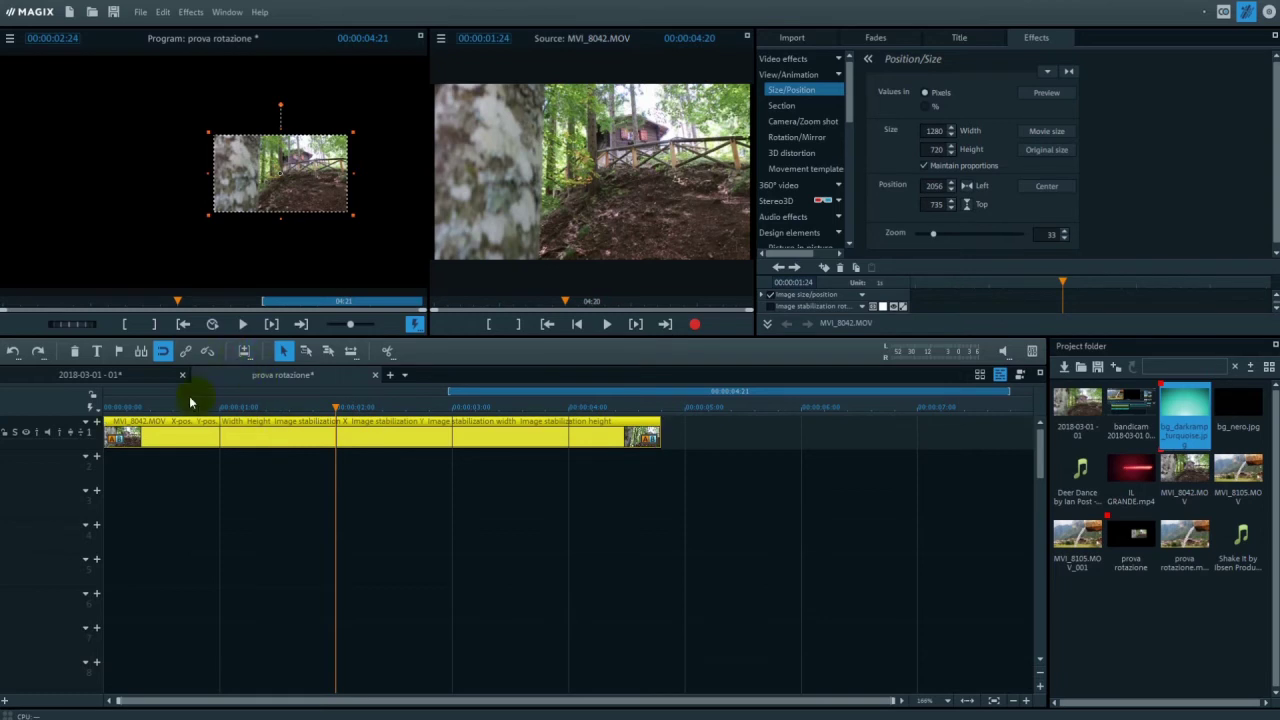
click(163, 372)
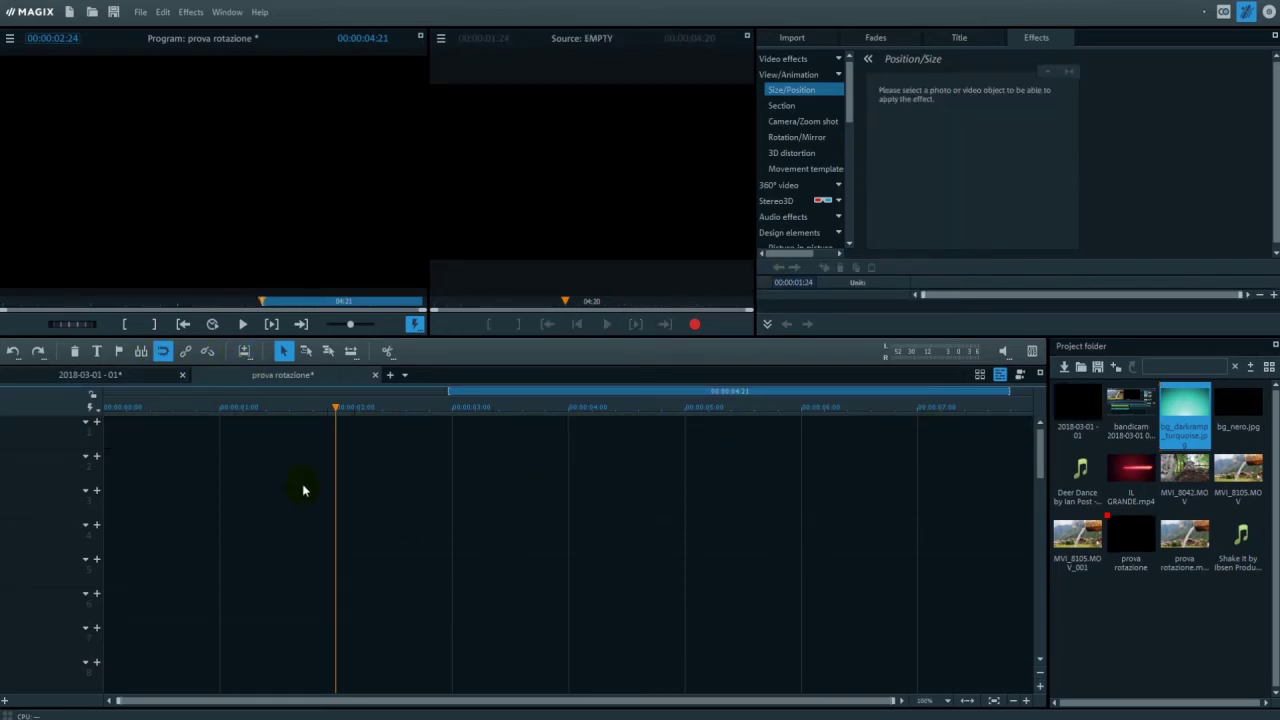
click(792, 37)
click(790, 37)
mouse_move(1158, 224)
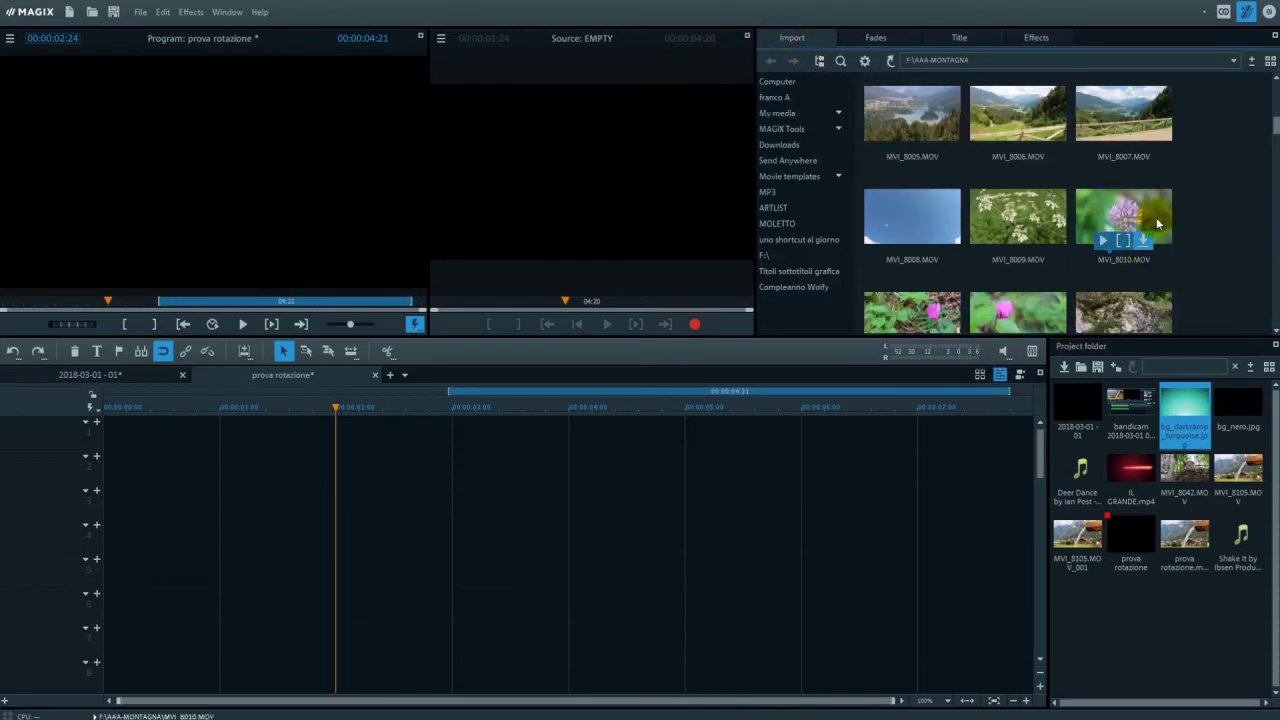
drag(1158, 224, 212, 437)
Remove the MVI_8010.MOV clip's audio object from track 2 and move its video to the start of track 1.
click(231, 438)
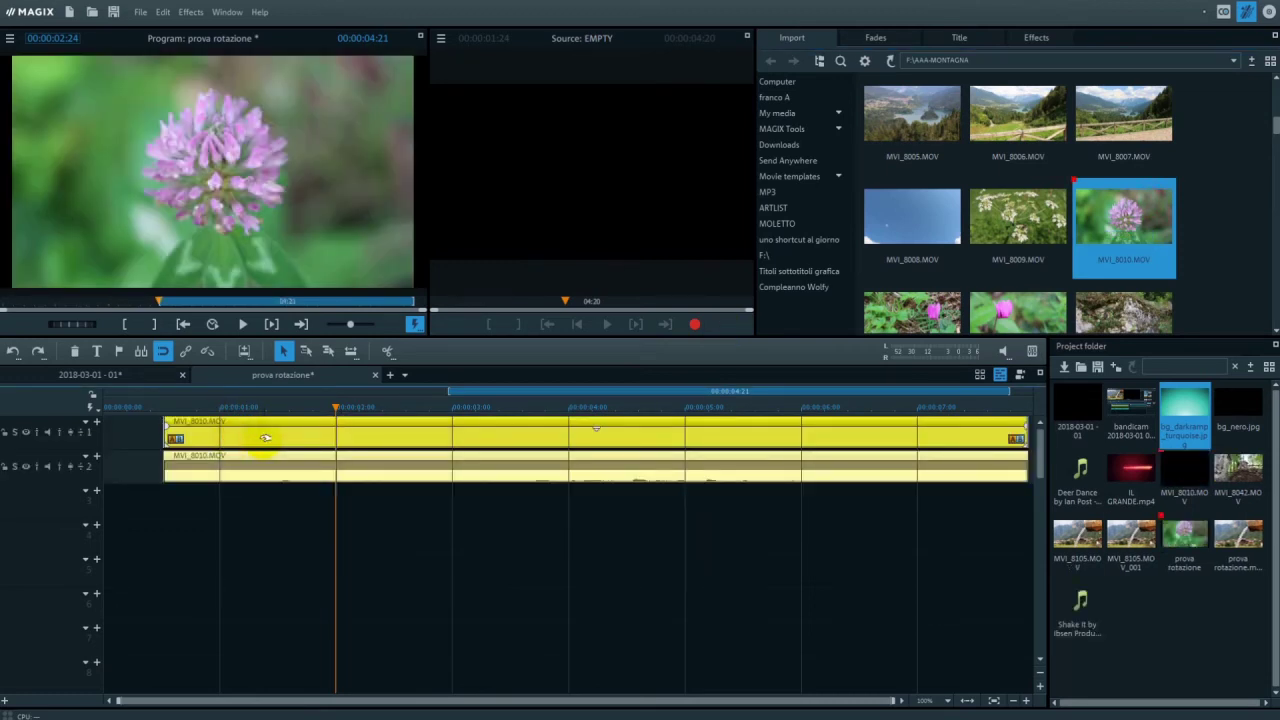
click(272, 440)
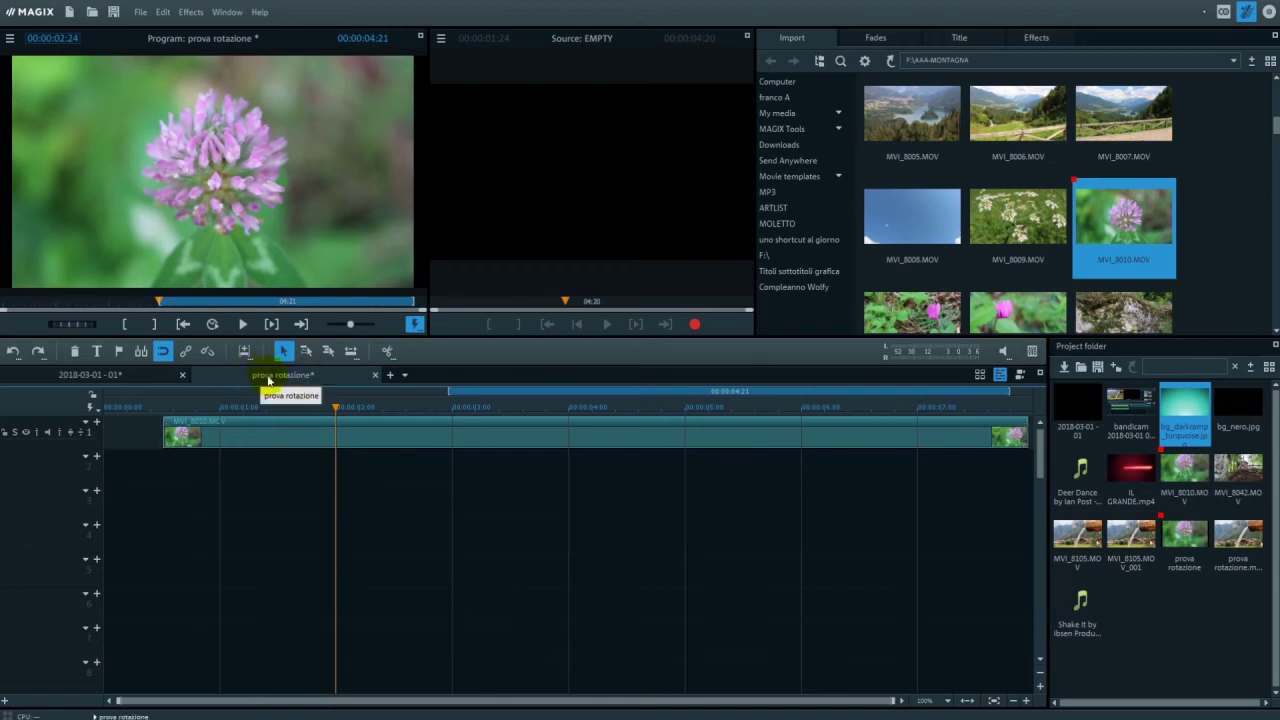
drag(286, 425, 246, 410)
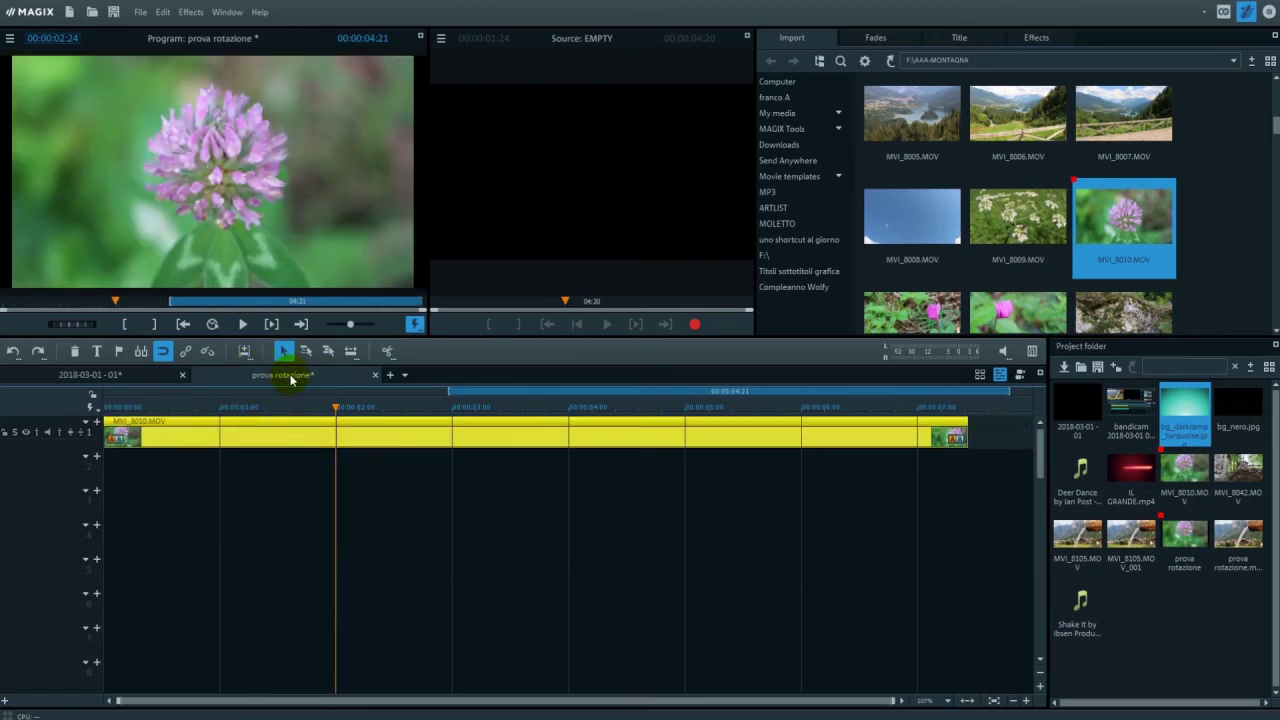
Play the MVI_8010.MOV clip, cut off its beginning at 00:00:01:02 and move the remainder to the start of track 1.
click(106, 408)
key(space)
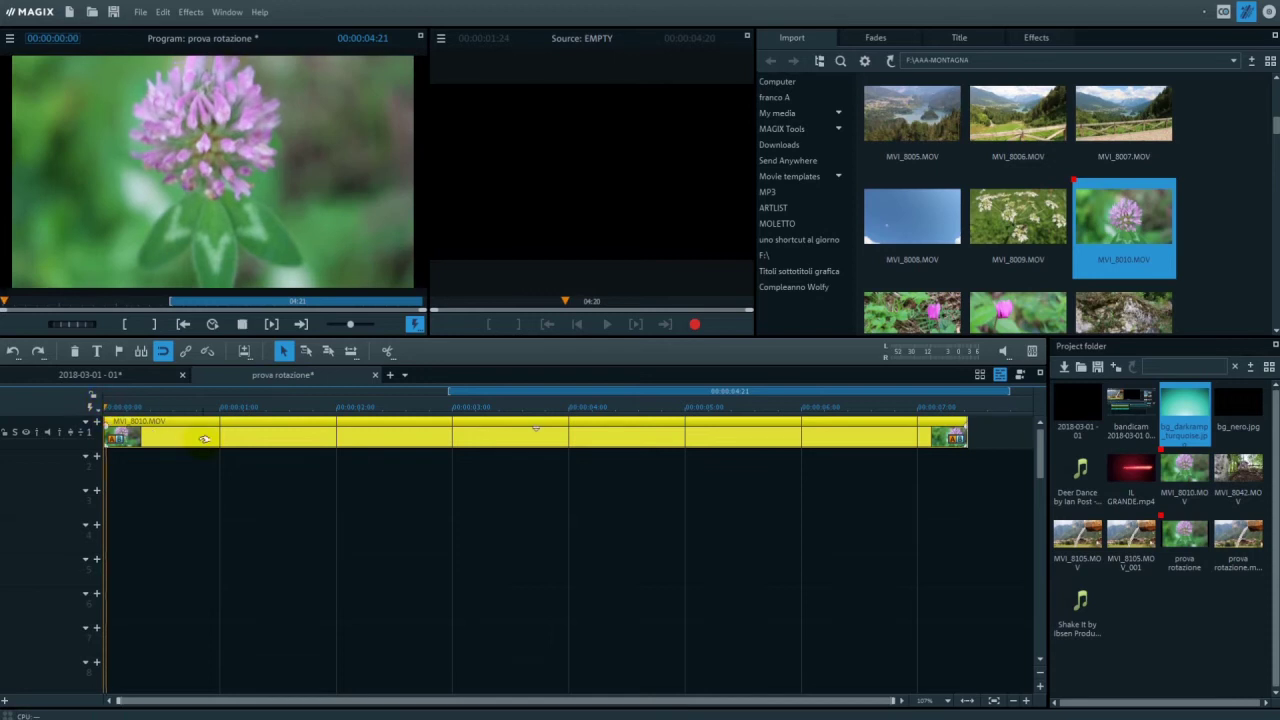
key(z)
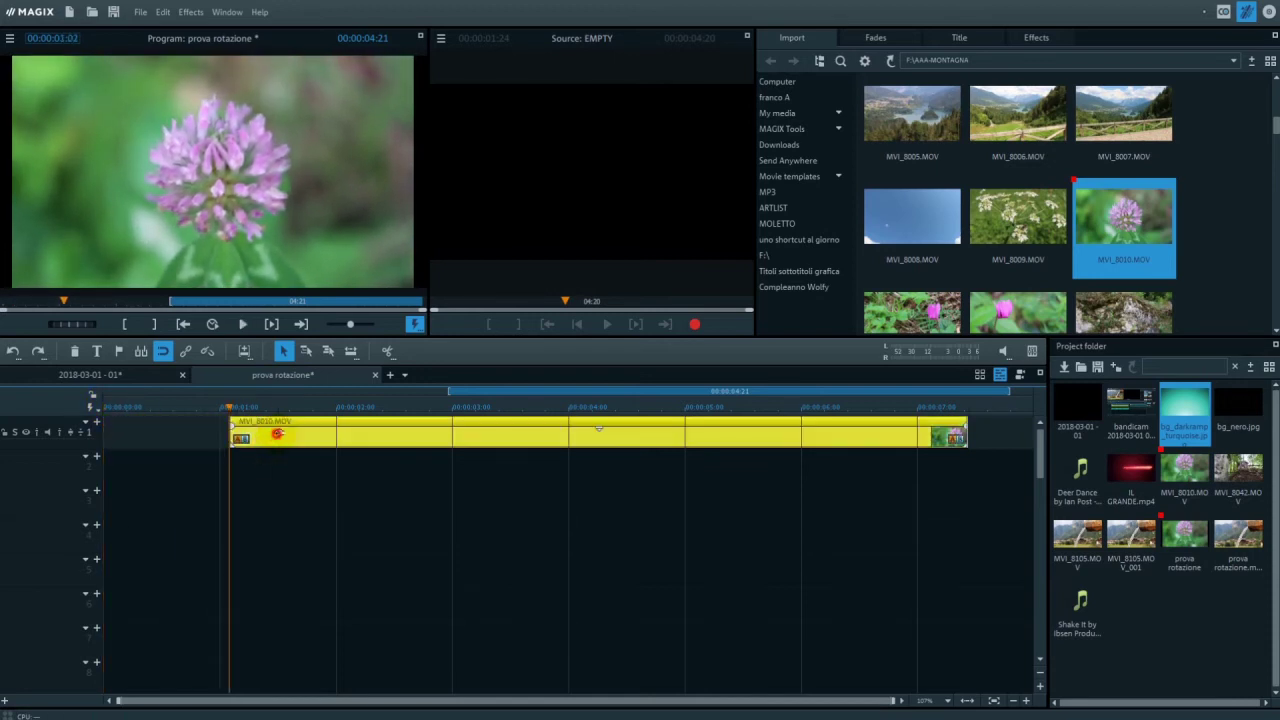
click(111, 411)
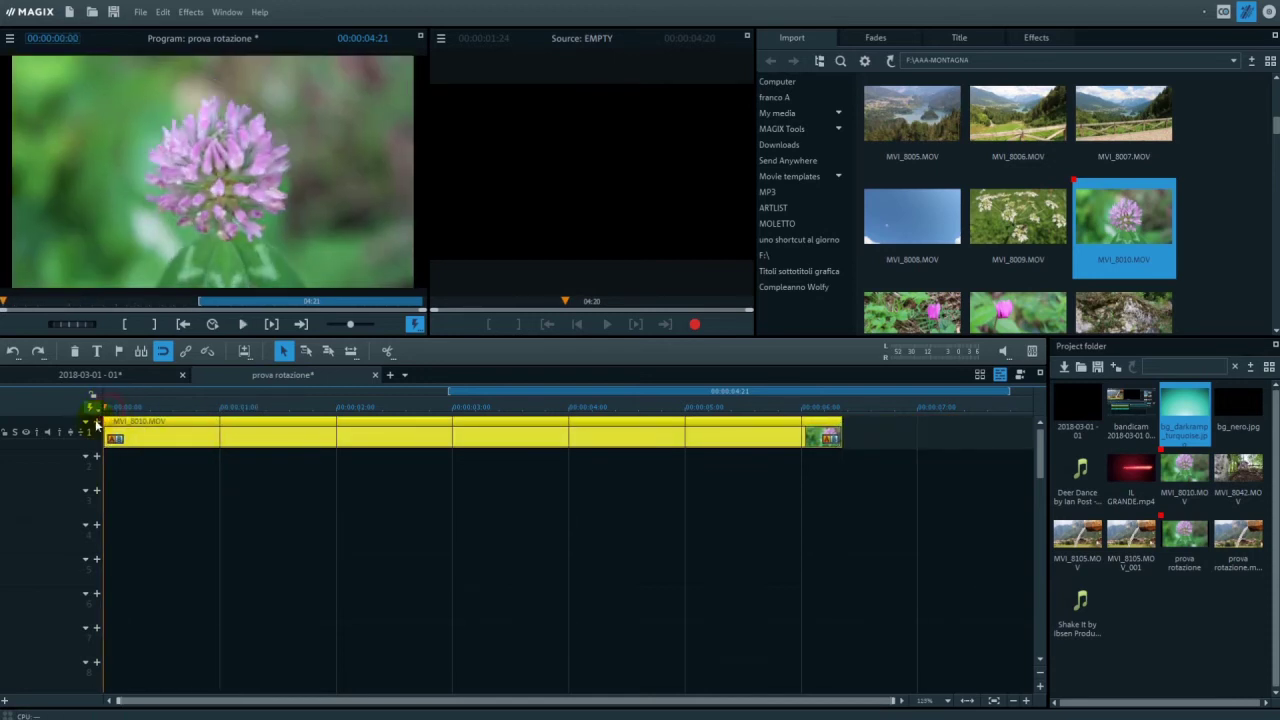
Play to 00:00:03:00, split the MVI_8010.MOV clip there and delete the part after the cut.
key(space)
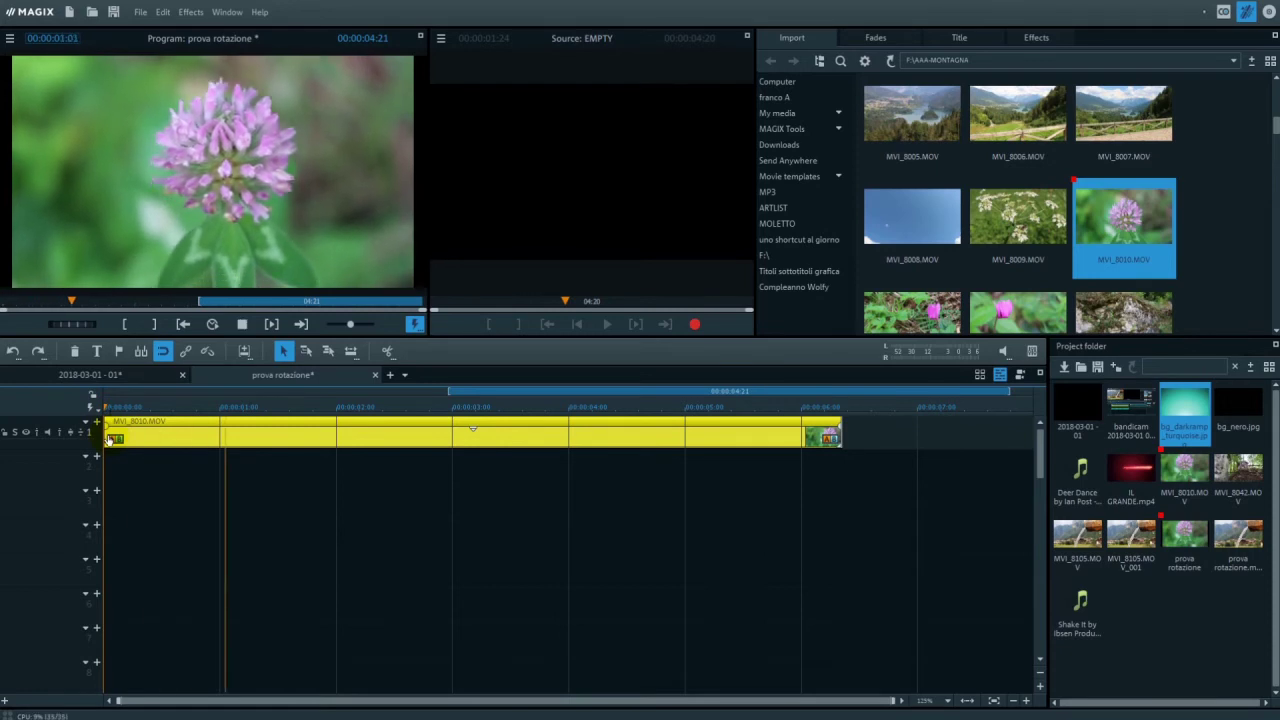
key(space)
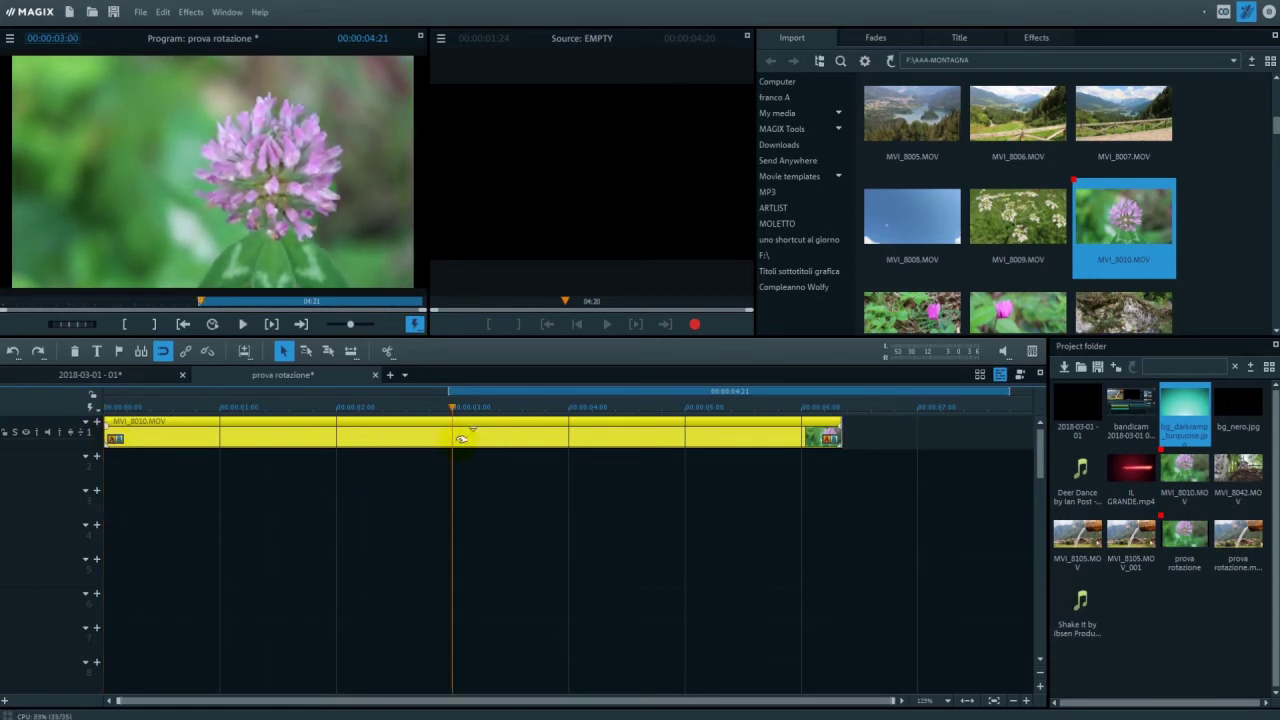
key(t)
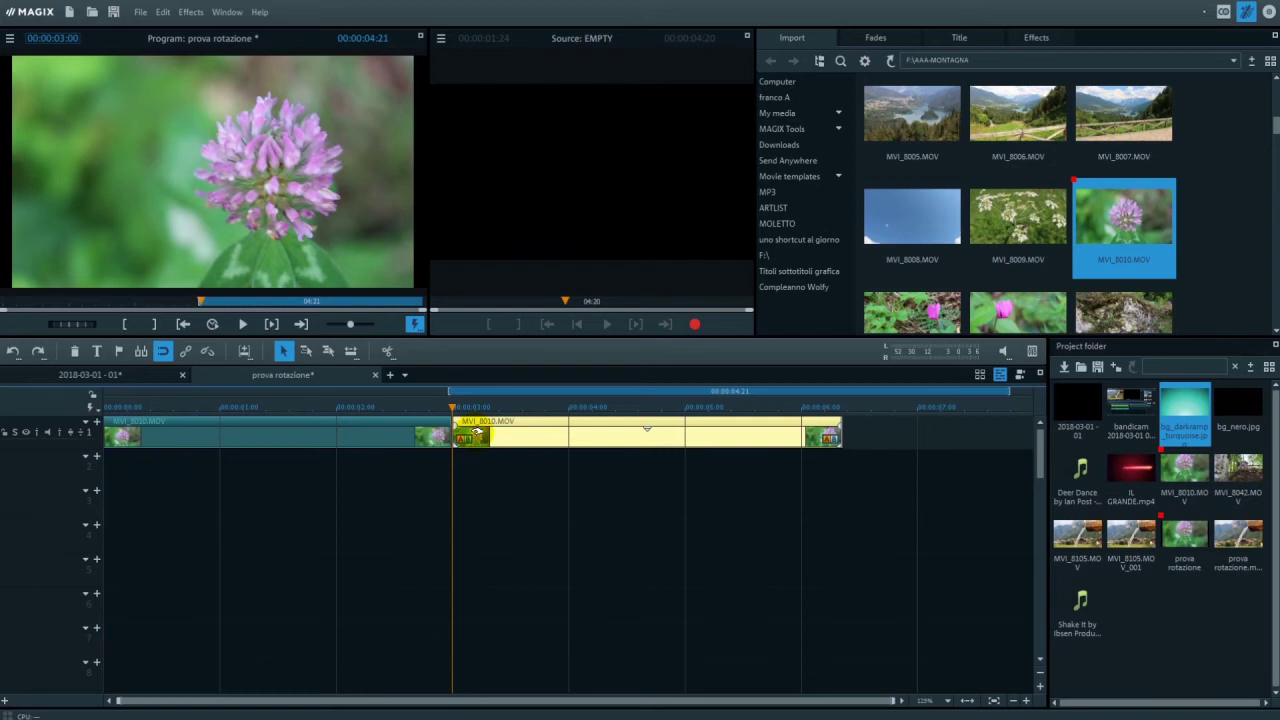
key(Delete)
click(276, 424)
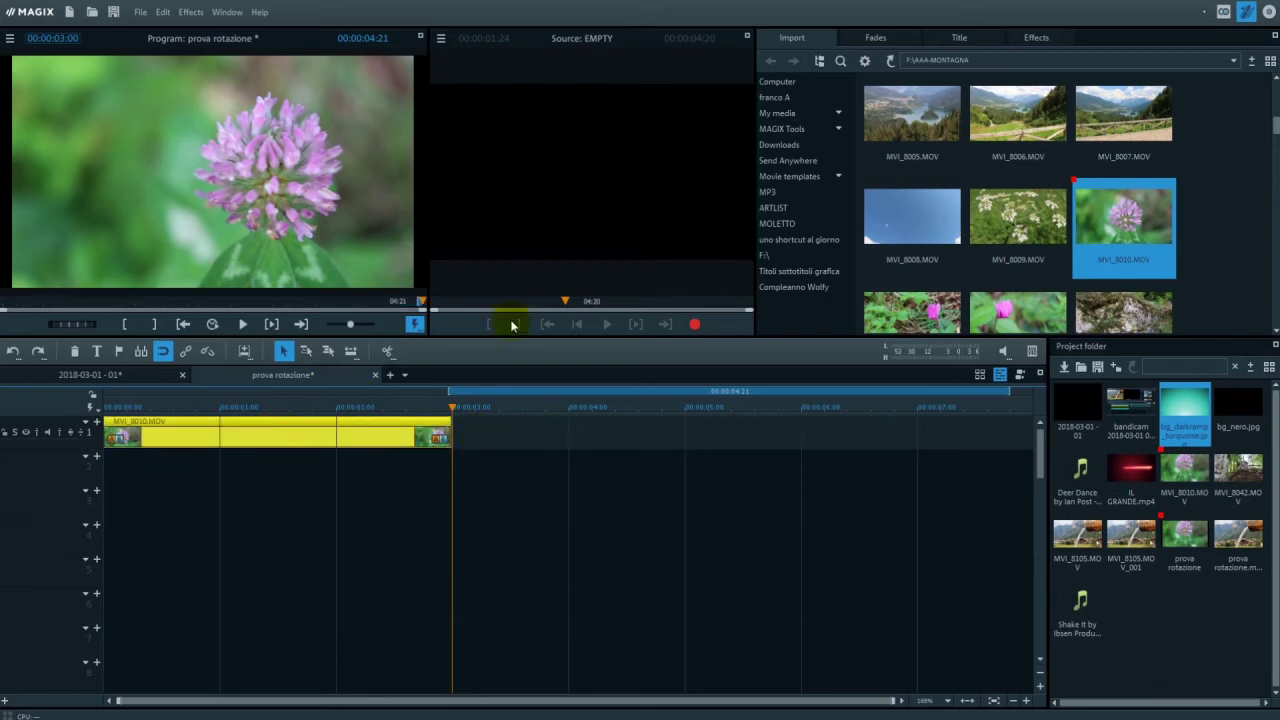
Reset the MVI_8010.MOV picture to its original 1280 × 720 size and shift it right, to a left position of about 2237.
click(1048, 40)
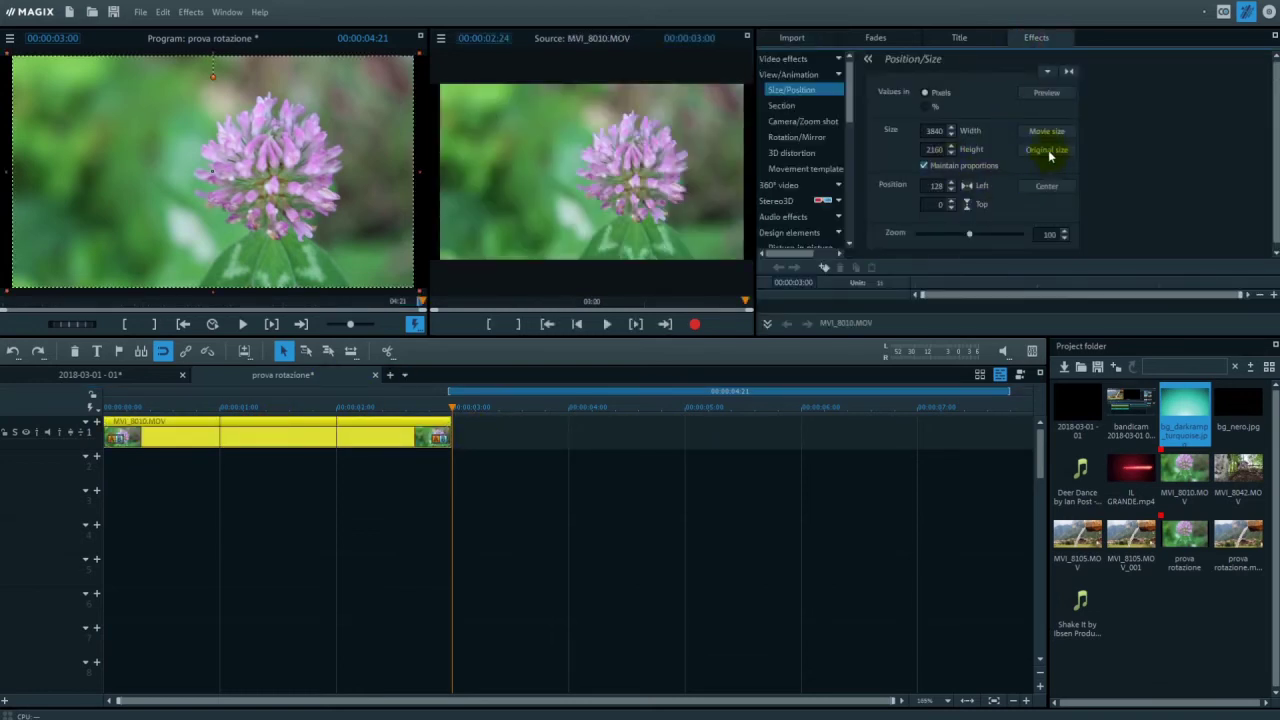
click(1056, 151)
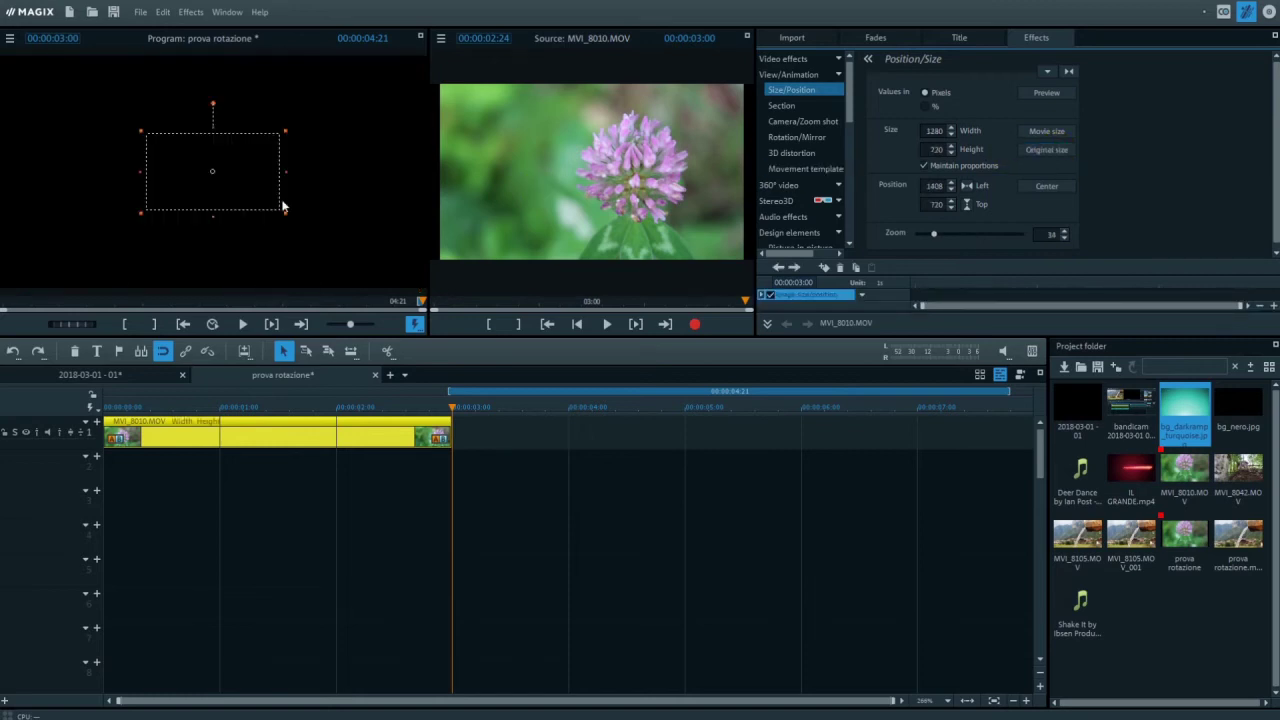
click(249, 409)
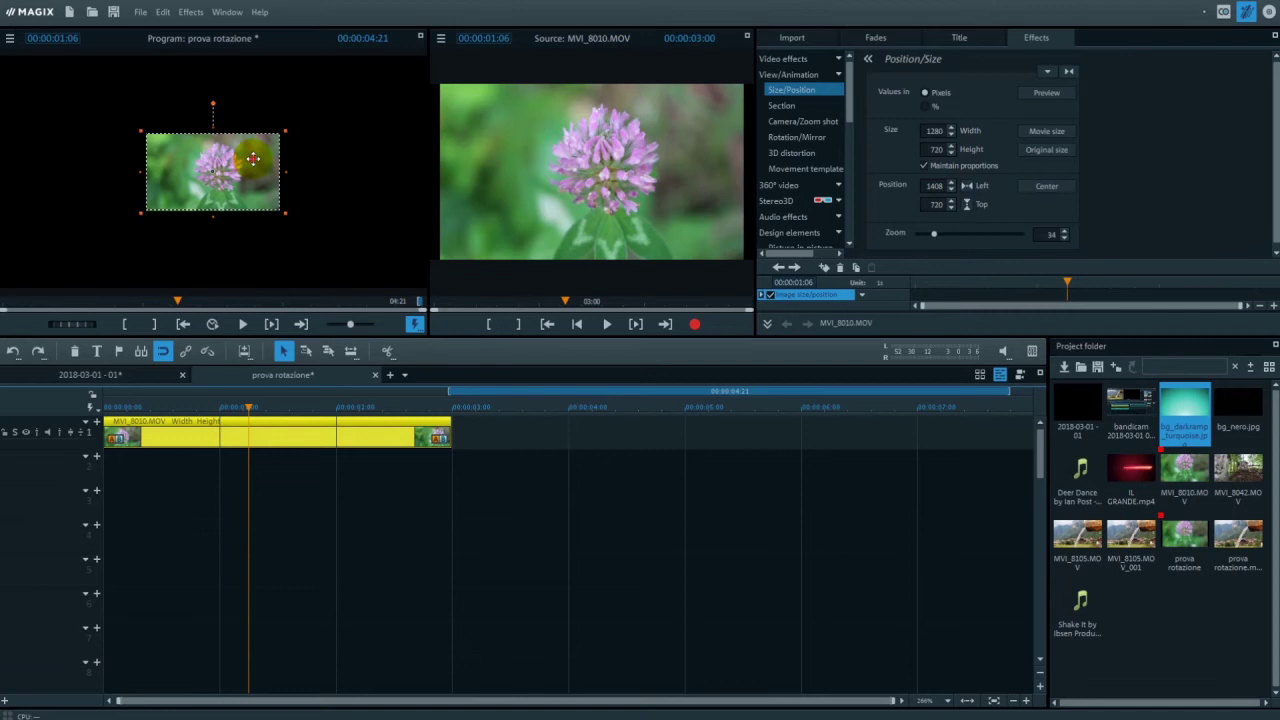
drag(249, 157, 337, 157)
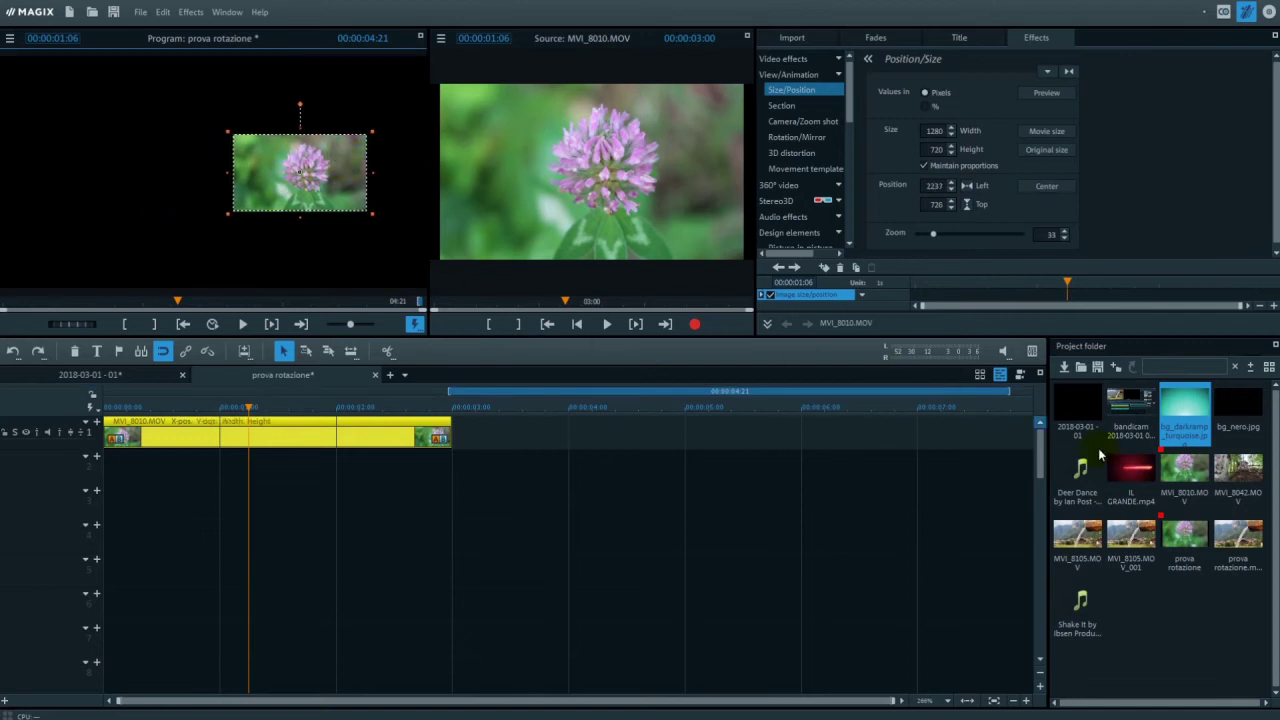
Preview MVI_8009.MOV from the AAA-MONTAGNA folder and insert it on track 1 after the MVI_8010.MOV clip.
click(789, 37)
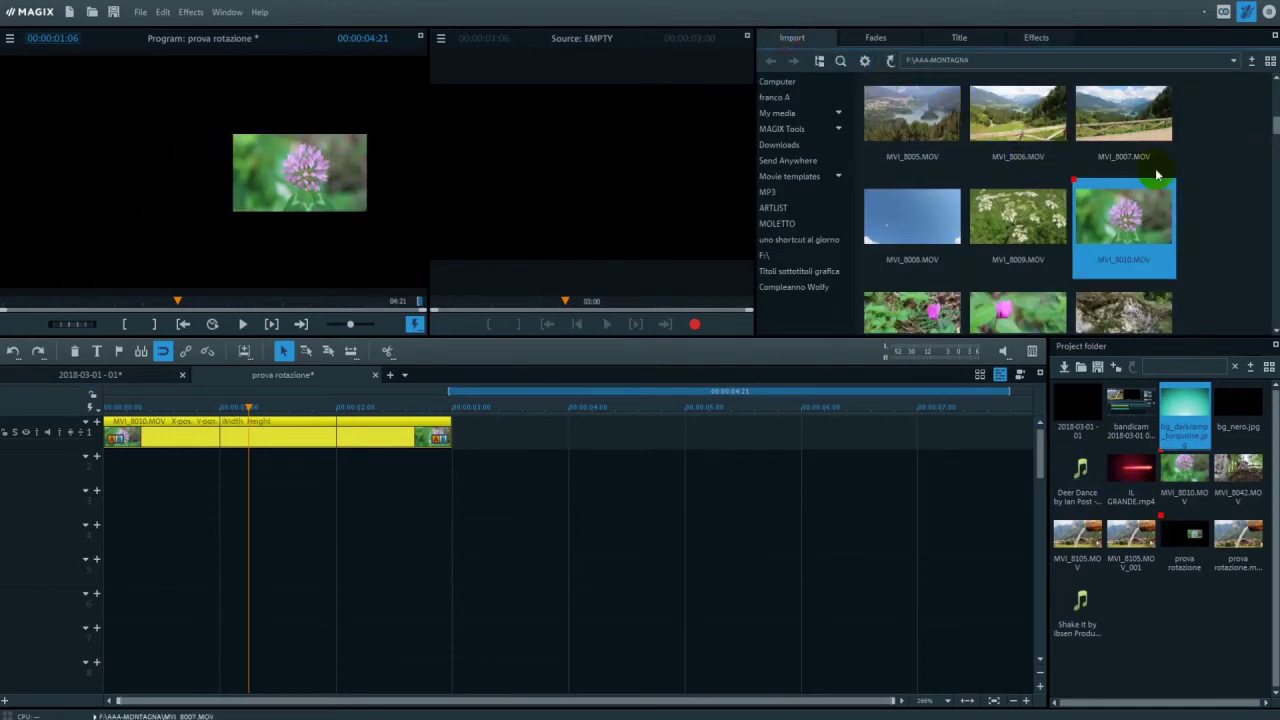
click(993, 205)
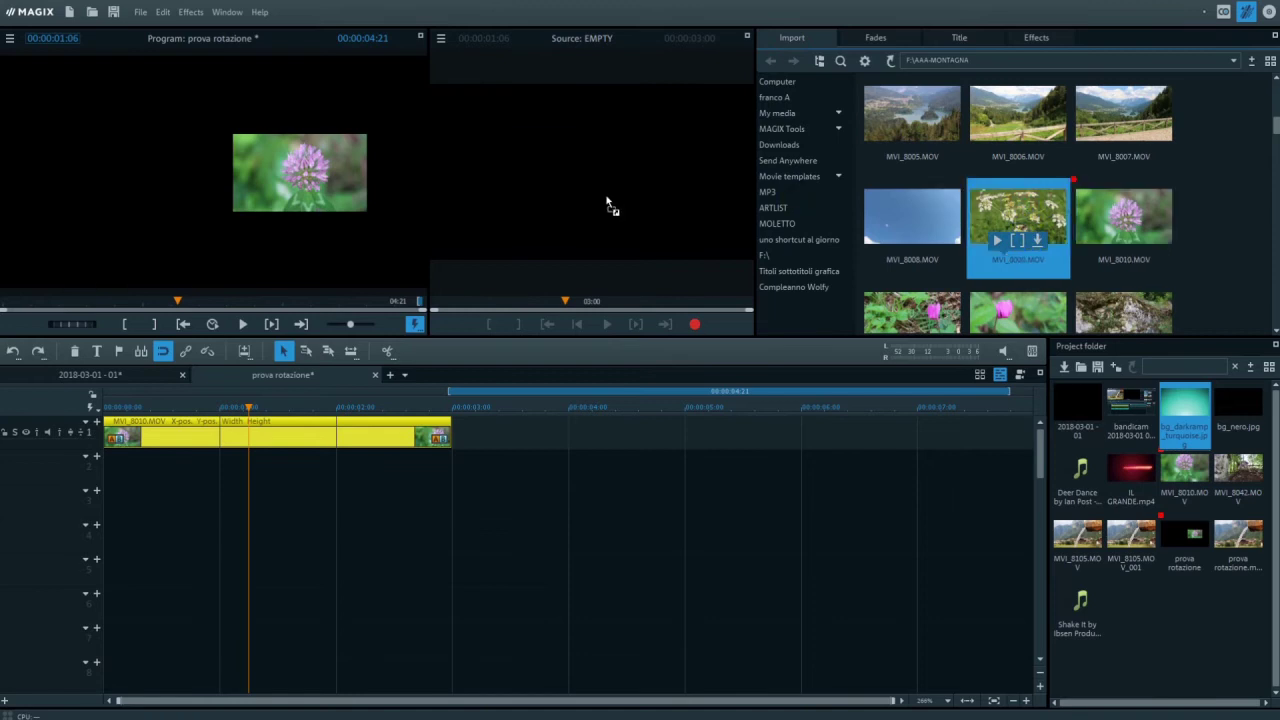
drag(610, 204, 473, 303)
key(space)
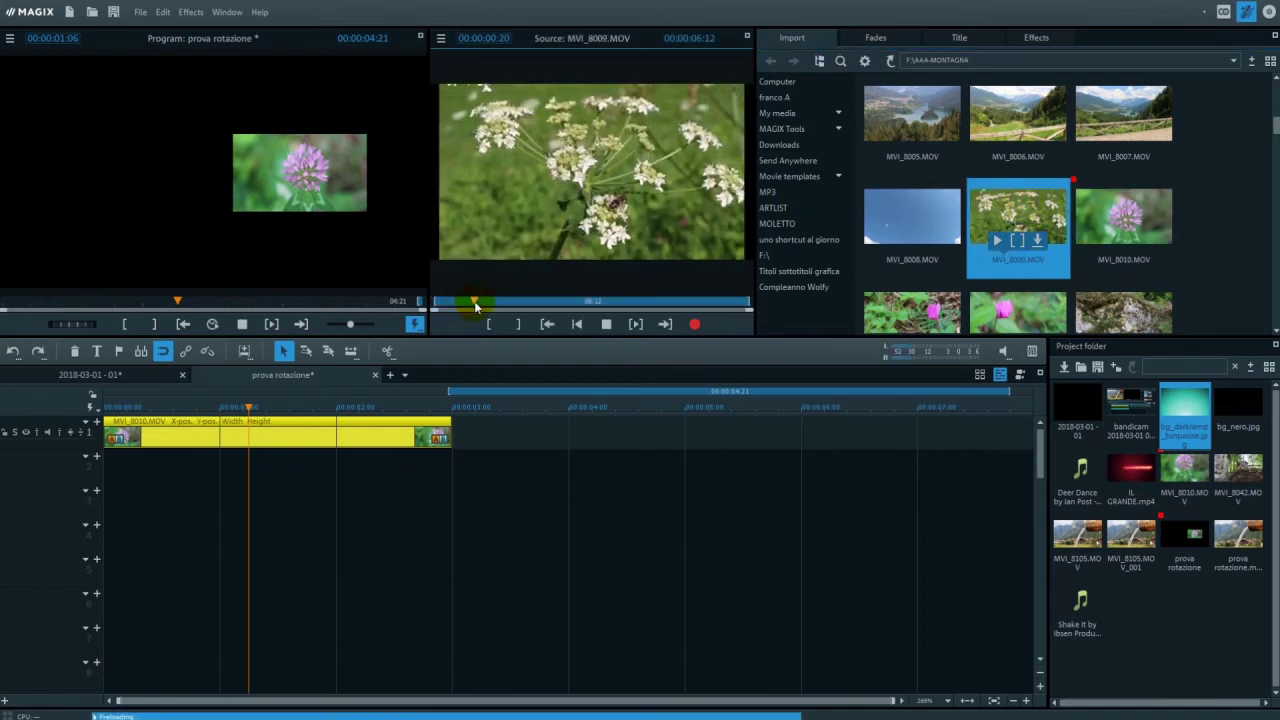
drag(559, 238, 568, 412)
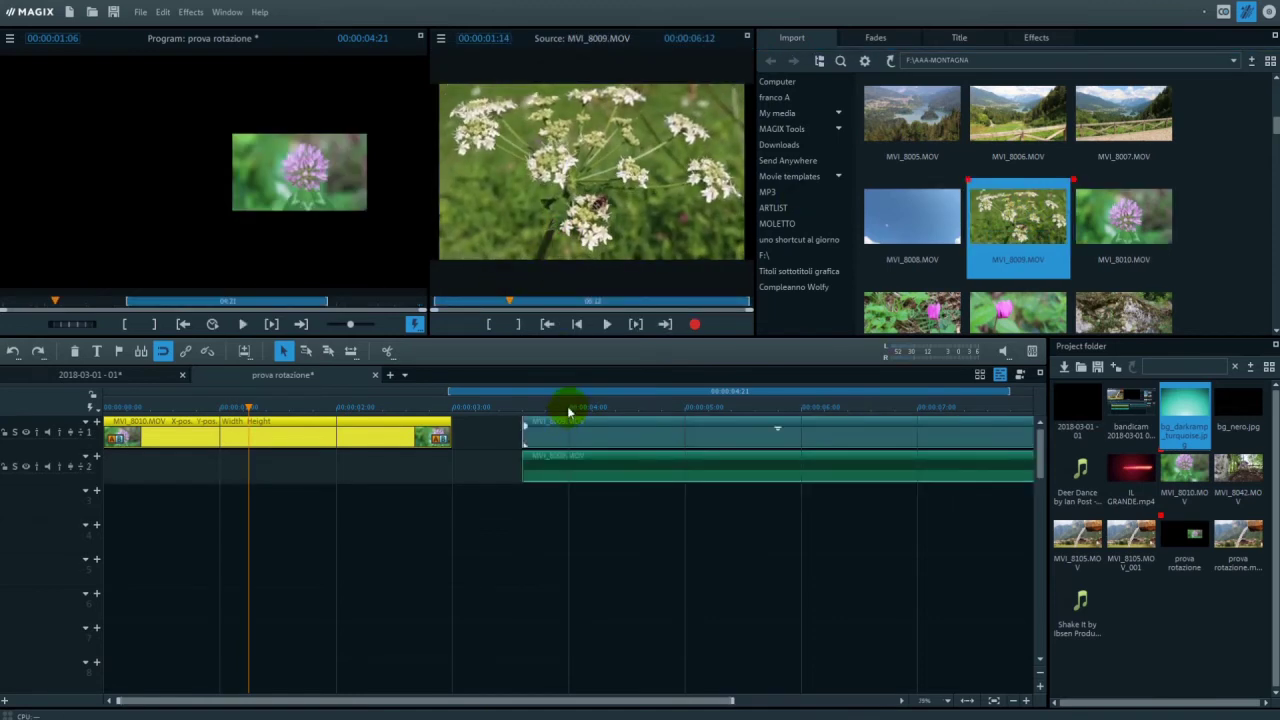
Delete the MVI_8009.MOV clip's audio object and move its video to the start of track 2.
click(620, 408)
click(659, 432)
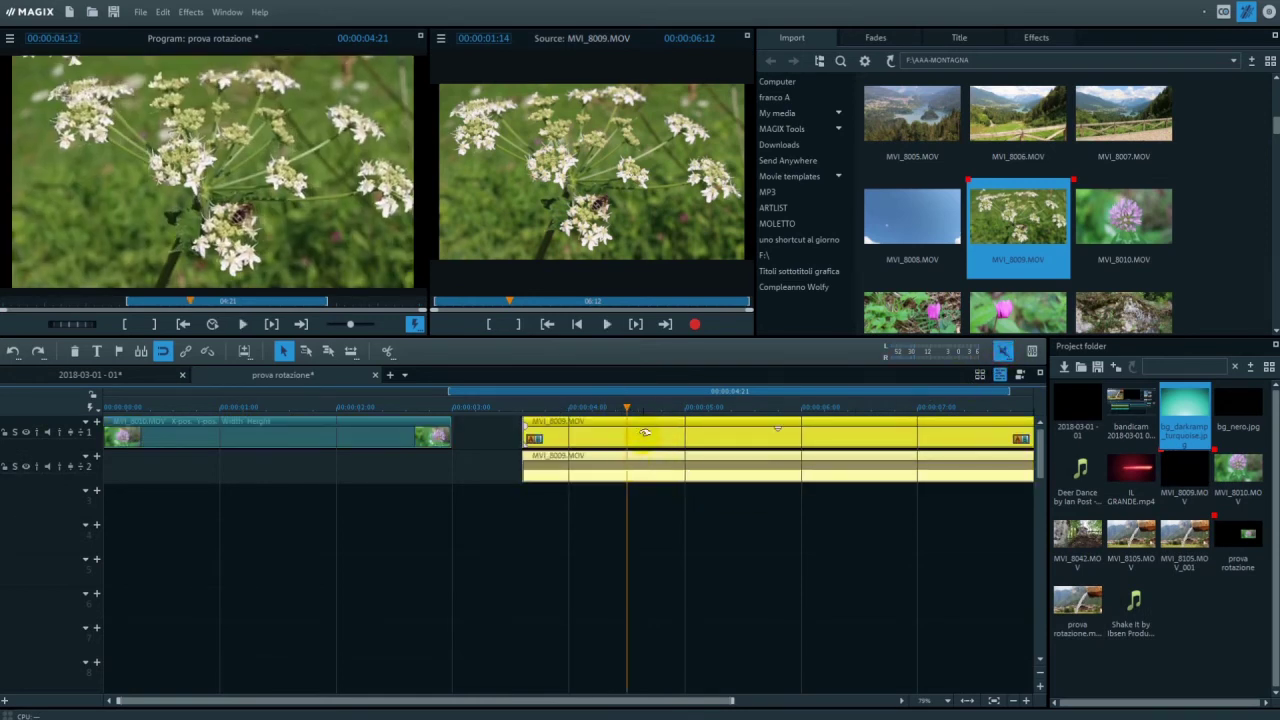
click(652, 494)
click(653, 474)
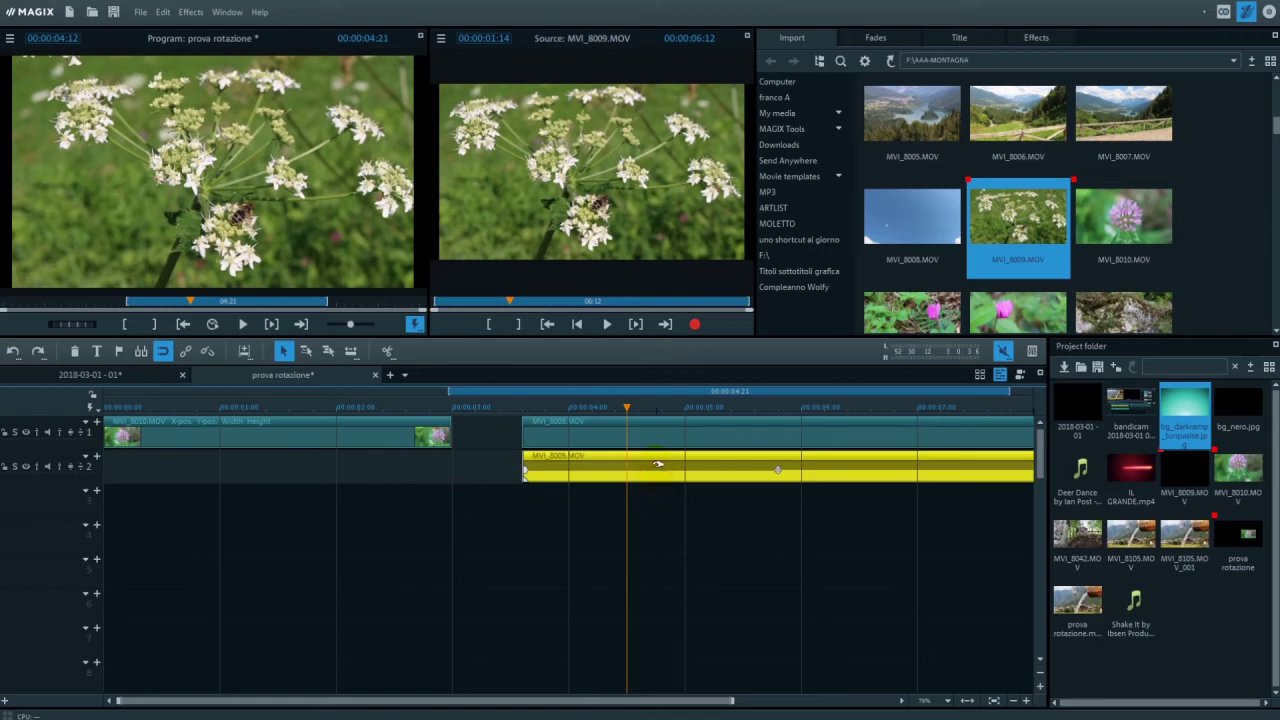
key(Delete)
click(684, 440)
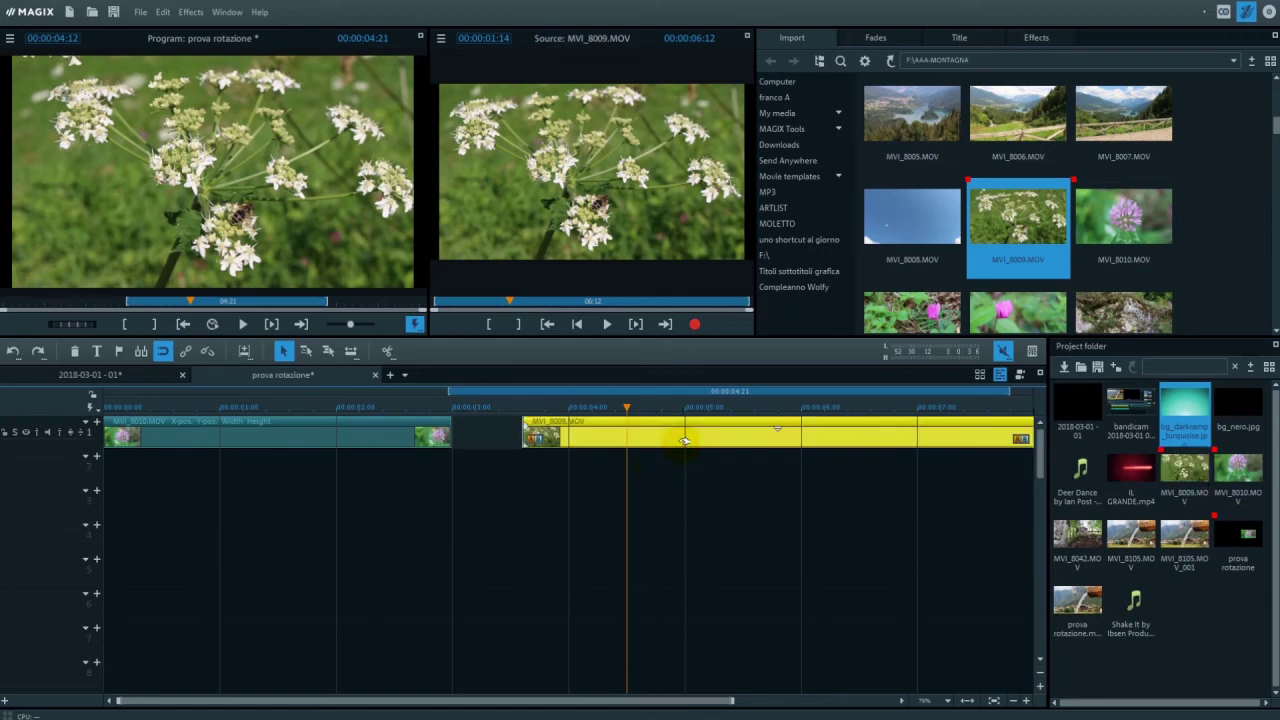
drag(684, 440, 242, 445)
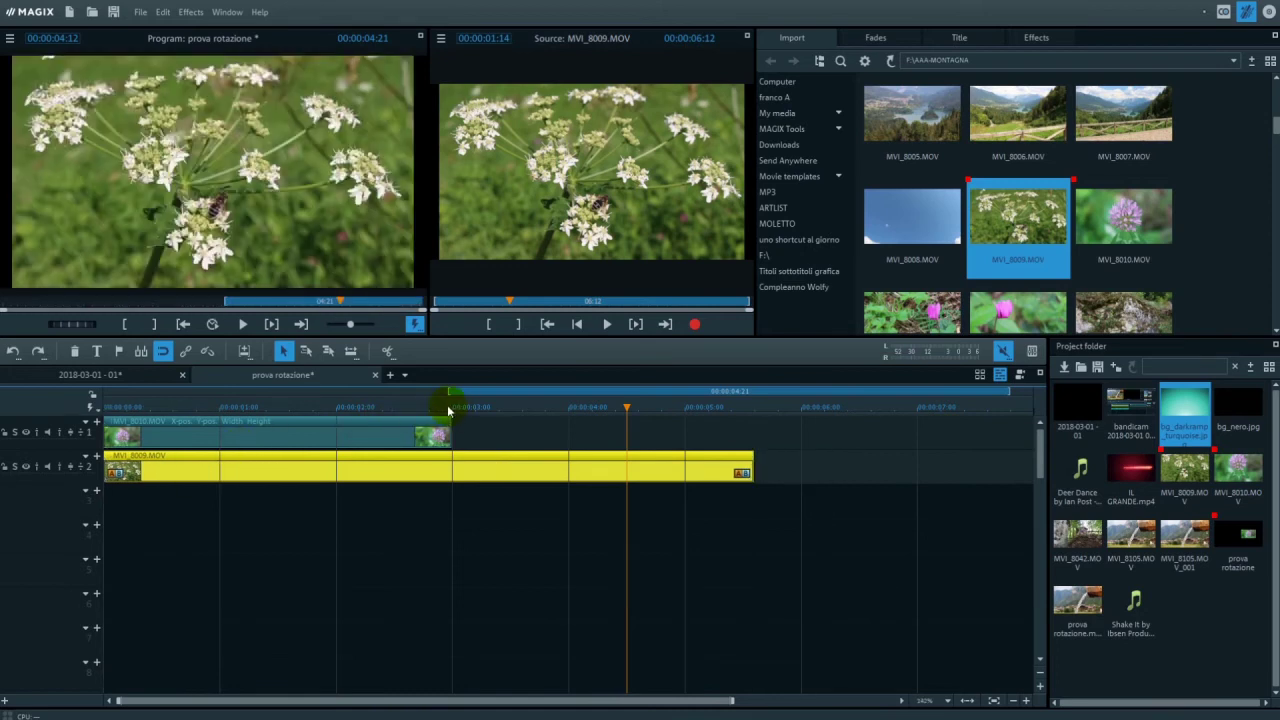
Trim the end of the MVI_8009.MOV clip to 00:00:03:00, matching the end of the MVI_8010.MOV clip.
click(448, 408)
drag(449, 410, 453, 410)
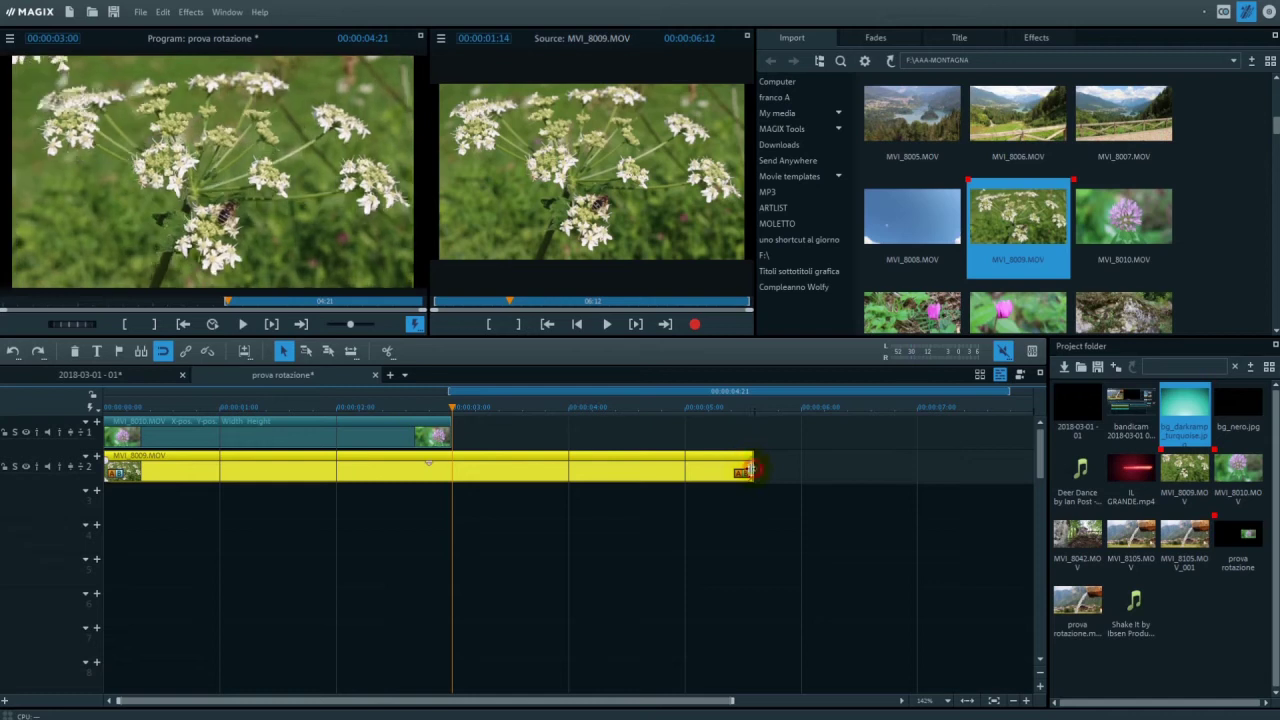
drag(755, 473, 452, 473)
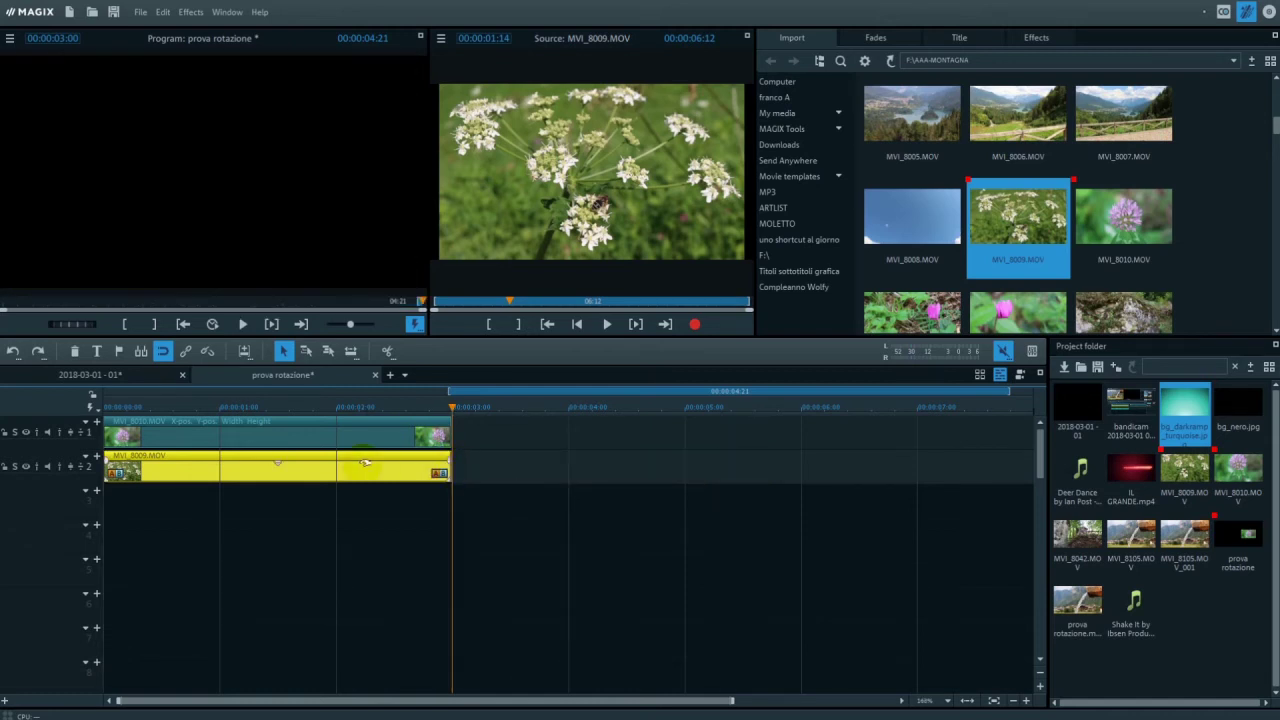
Reset the MVI_8009.MOV picture to its original 1280 × 720 size and move it to the left of the MVI_8010.MOV picture.
right_click(364, 463)
click(1036, 37)
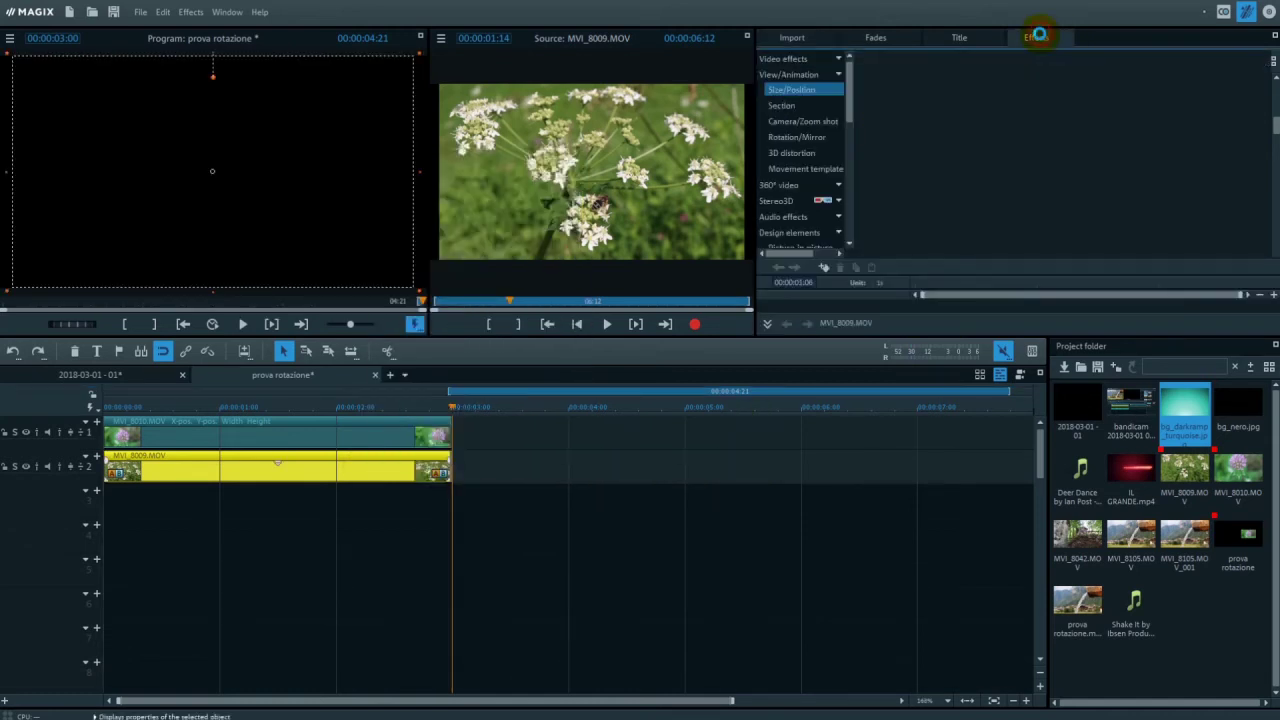
click(1040, 148)
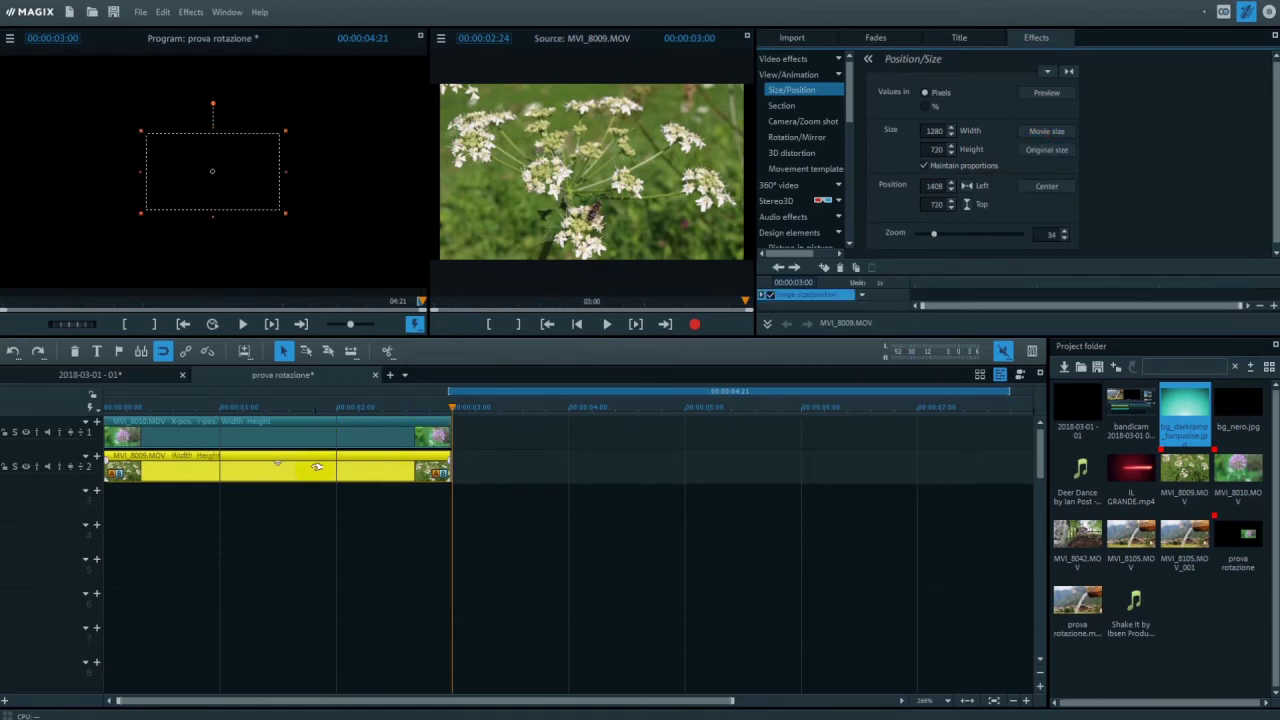
click(284, 408)
drag(230, 176, 185, 174)
Switch to the 2018-03-01 - 01 movie and insert the prova rotazione movie at the start of track 1.
click(158, 377)
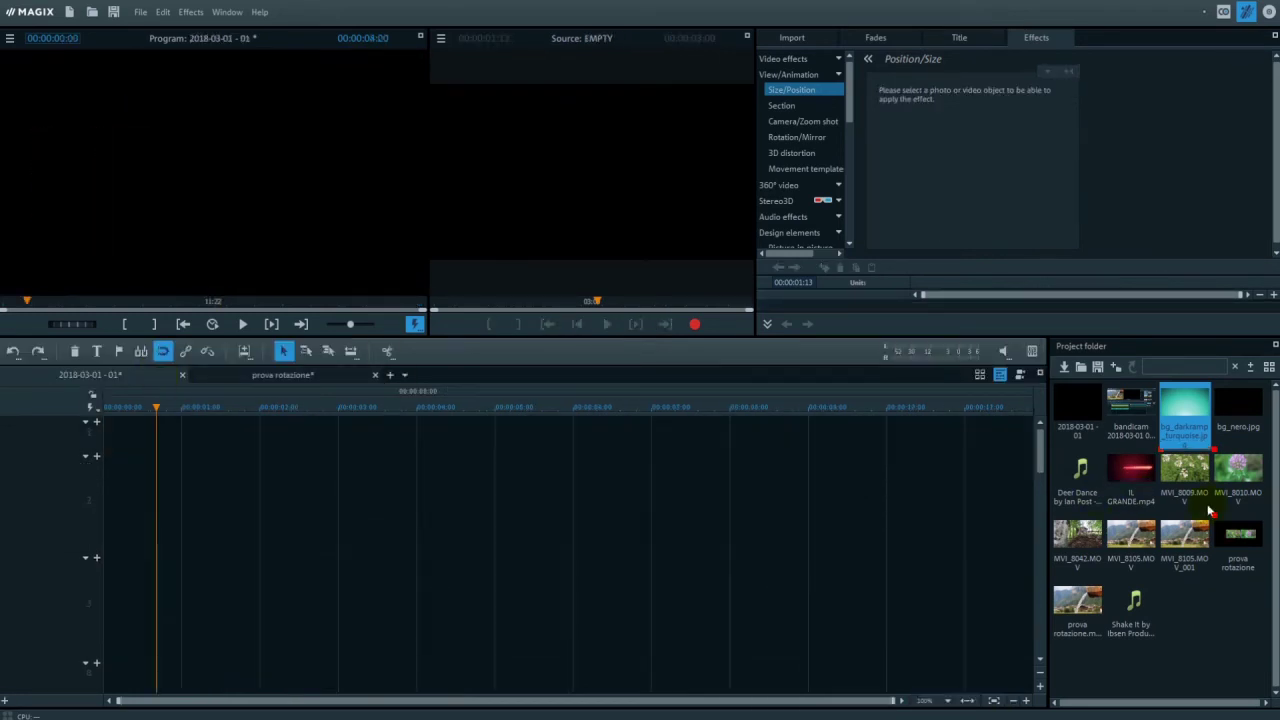
drag(1240, 537, 114, 415)
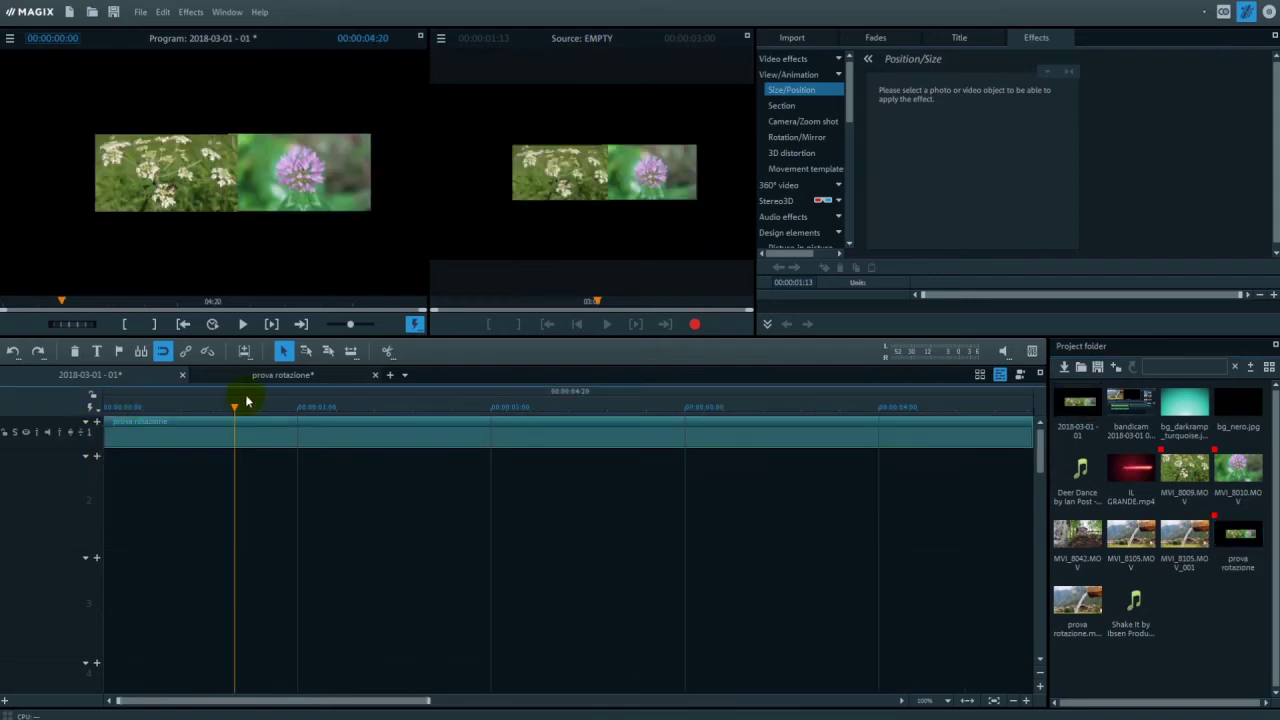
click(287, 176)
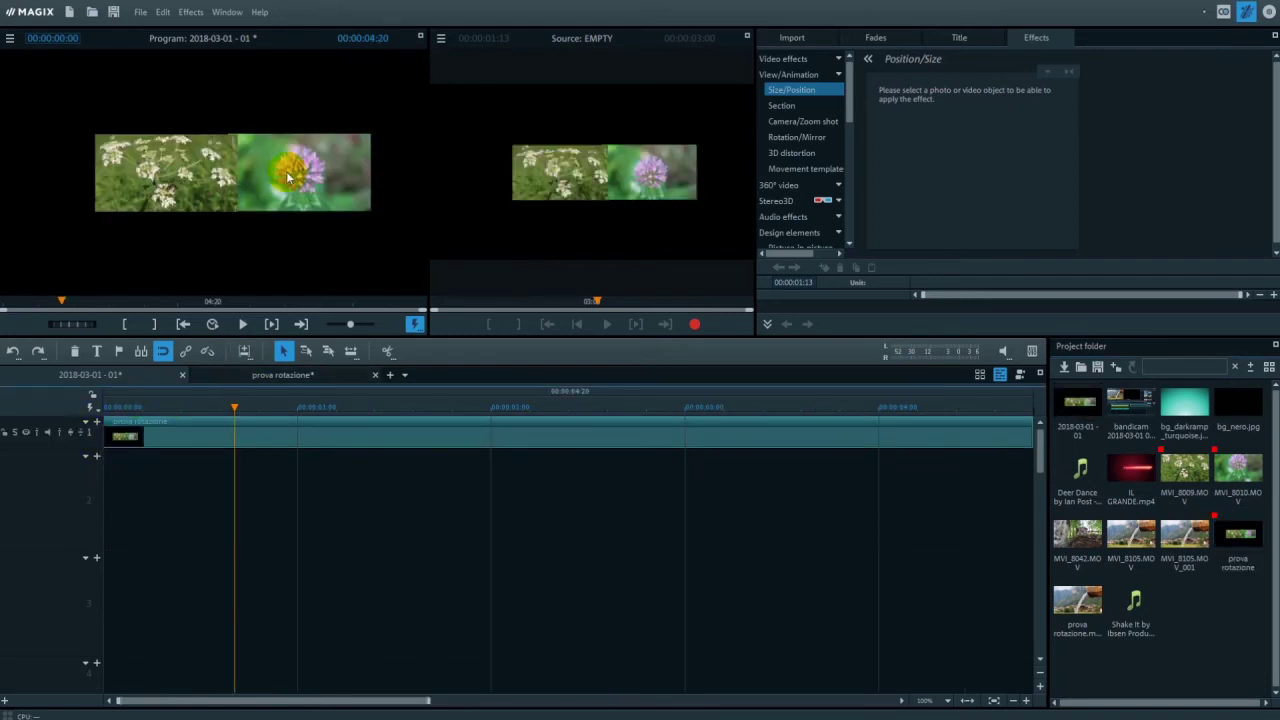
Reset the nested prova rotazione clip to its original 4096 × 2160 size and shift its position to about -2302 left, -729 top.
click(333, 437)
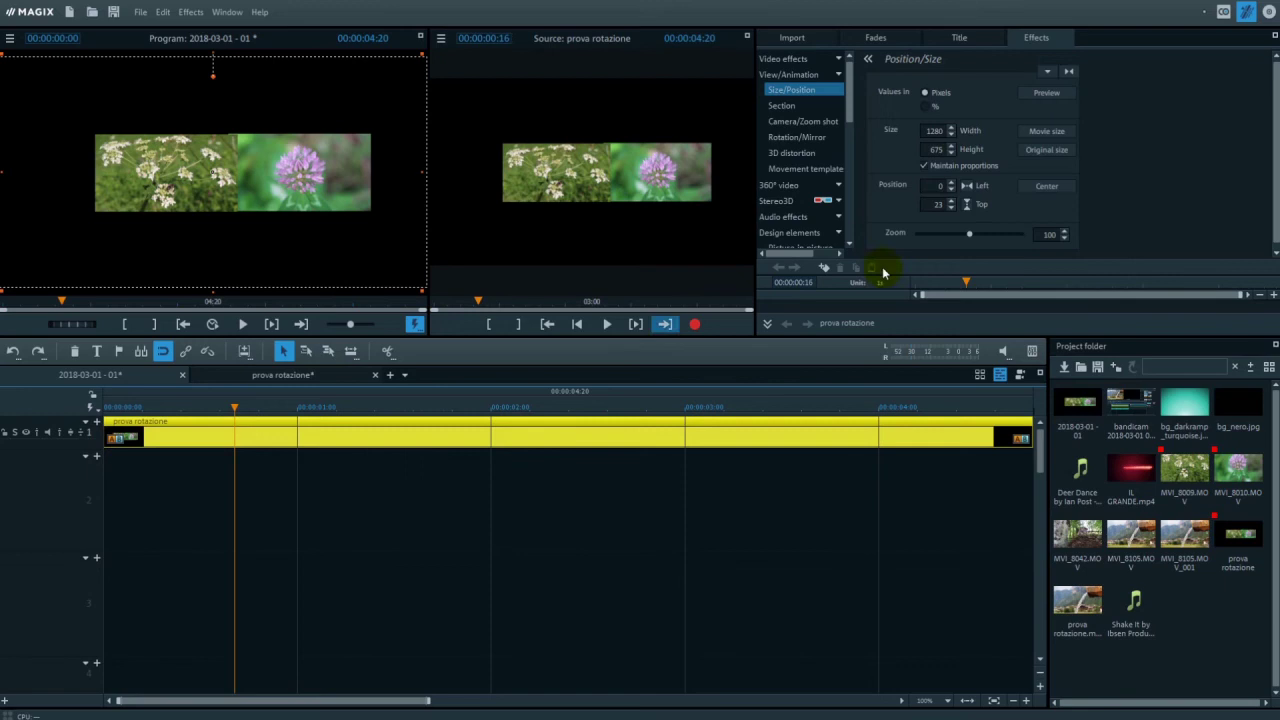
click(1070, 149)
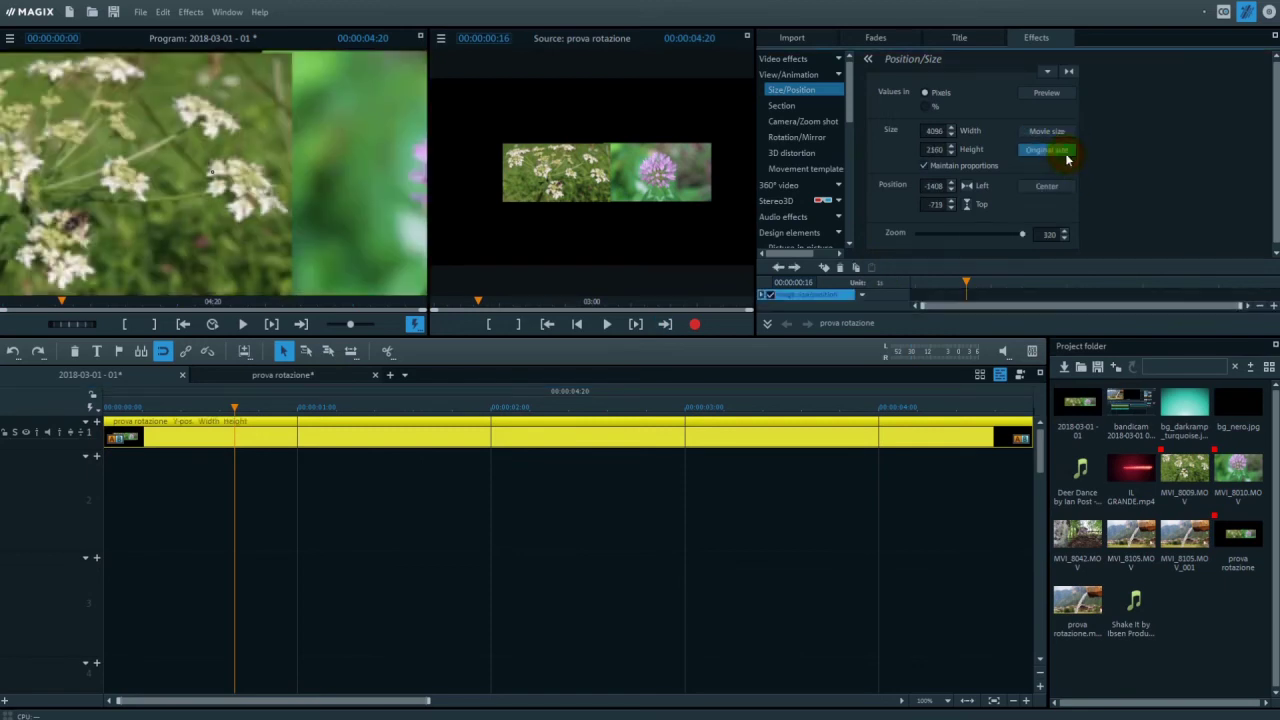
drag(267, 247, 204, 236)
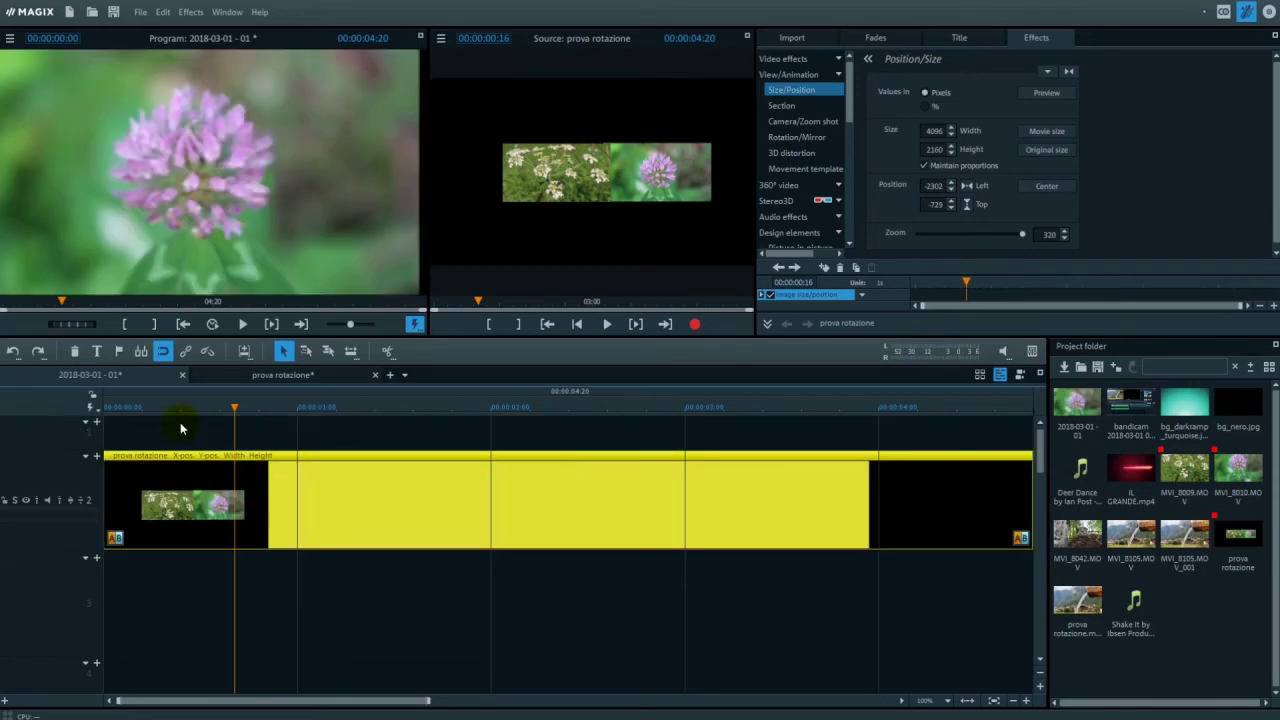
Place bg_darkramp_turquoise.jpg at the start of track 1, with the nested clip on track 2.
drag(1184, 404, 125, 441)
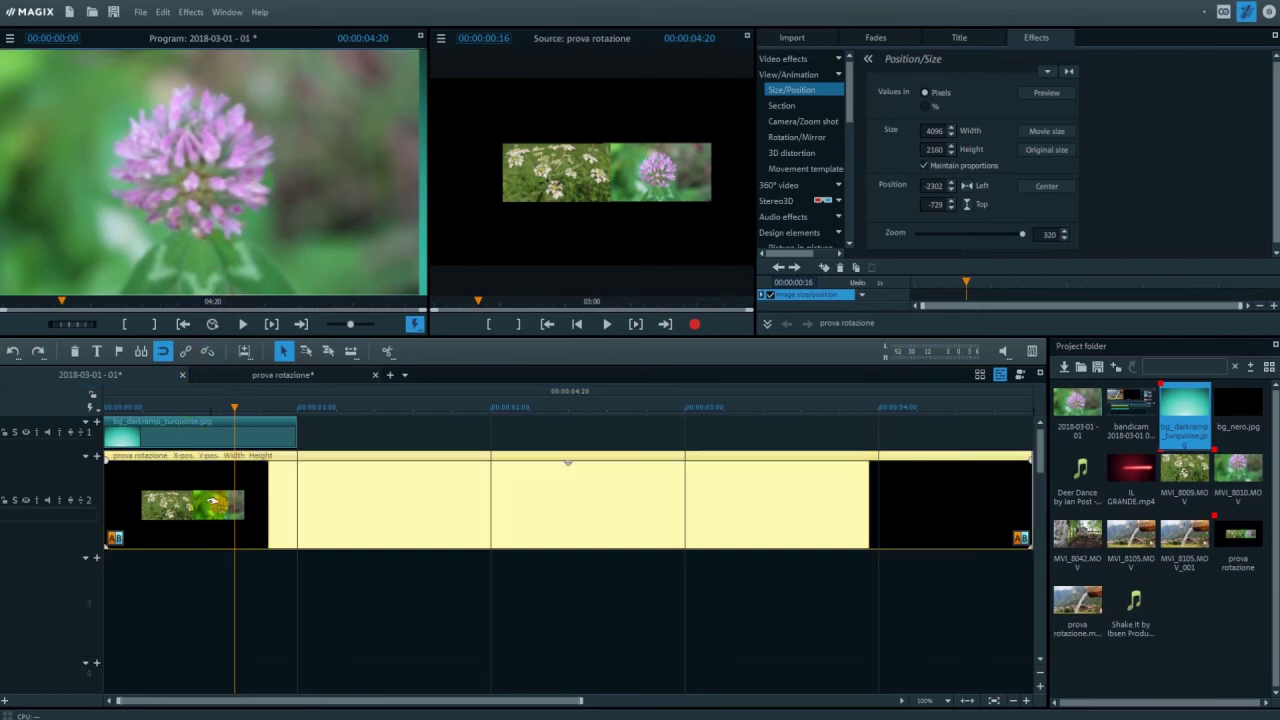
Try reduced zooms on the nested clip, ending at 200, and reposition it to about -422 left, -314 top.
drag(1019, 236, 997, 235)
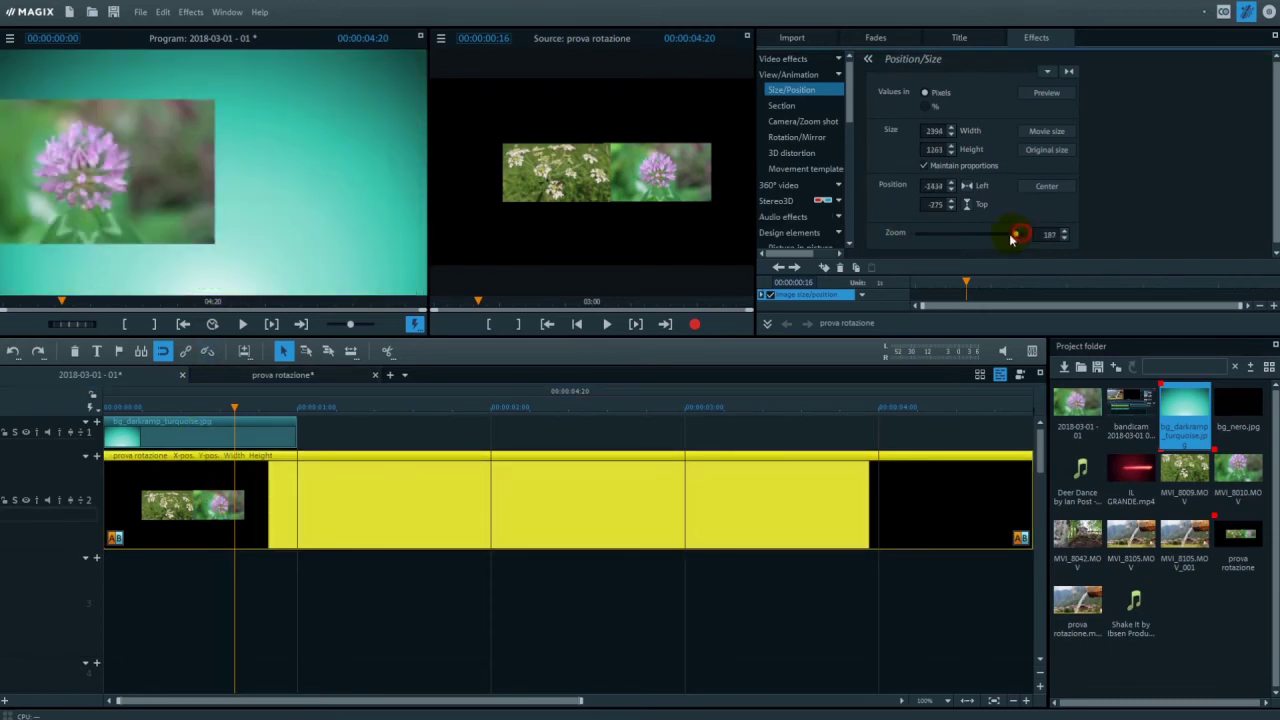
drag(126, 177, 397, 180)
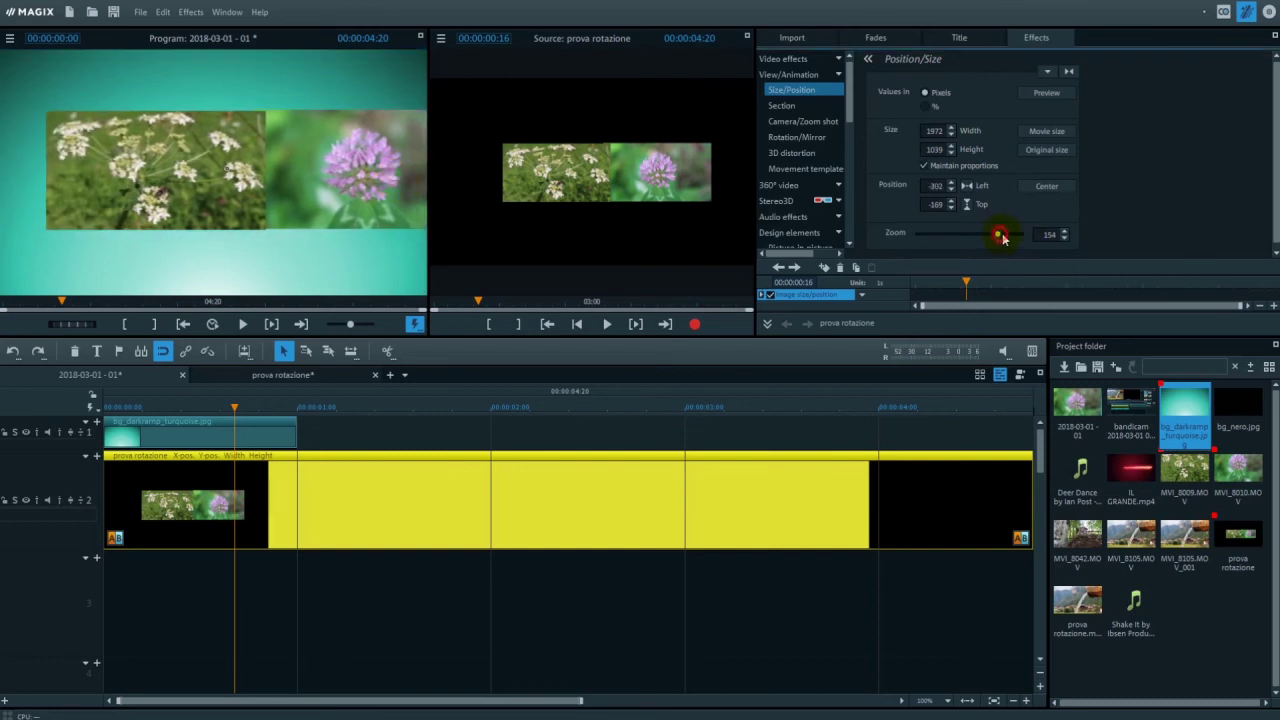
drag(1000, 237, 1055, 232)
mouse_move(205, 192)
mouse_down()
mouse_move(237, 180)
mouse_move(218, 187)
mouse_up()
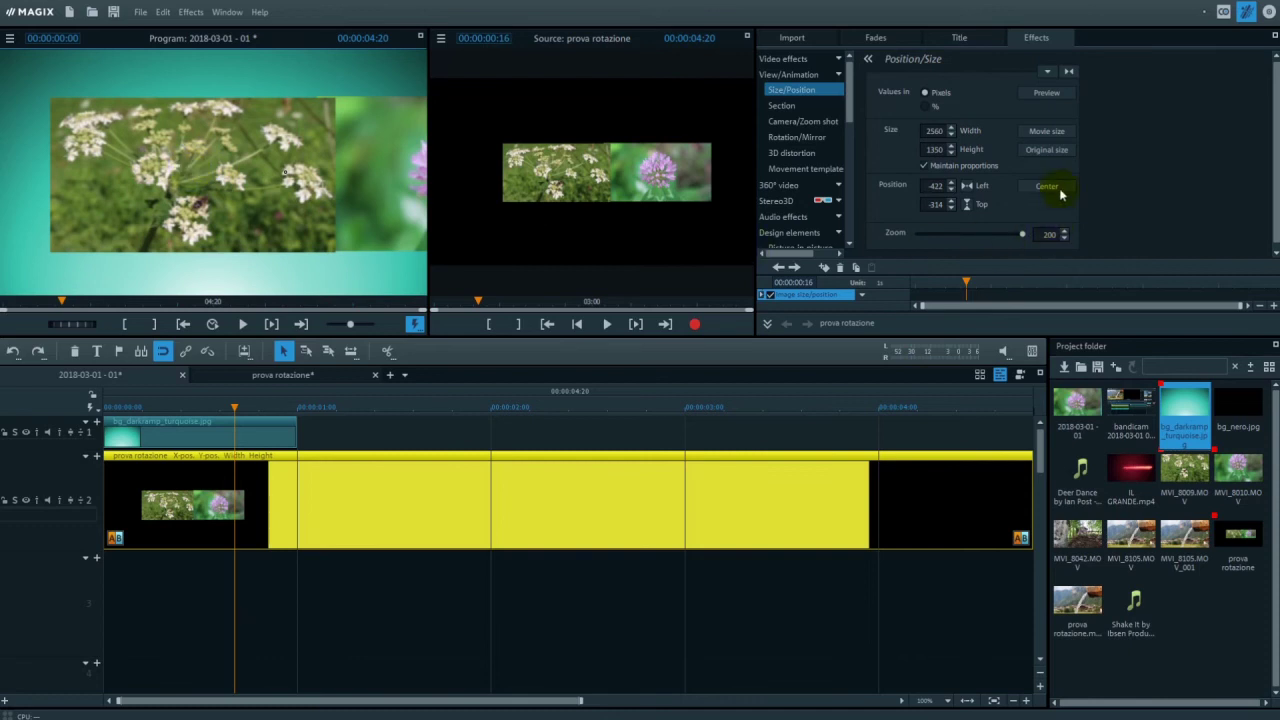
Restore the nested clip's original 4096 × 2160 size and shift its position to about -1763 left, -707 top.
click(1065, 157)
drag(223, 177, 268, 181)
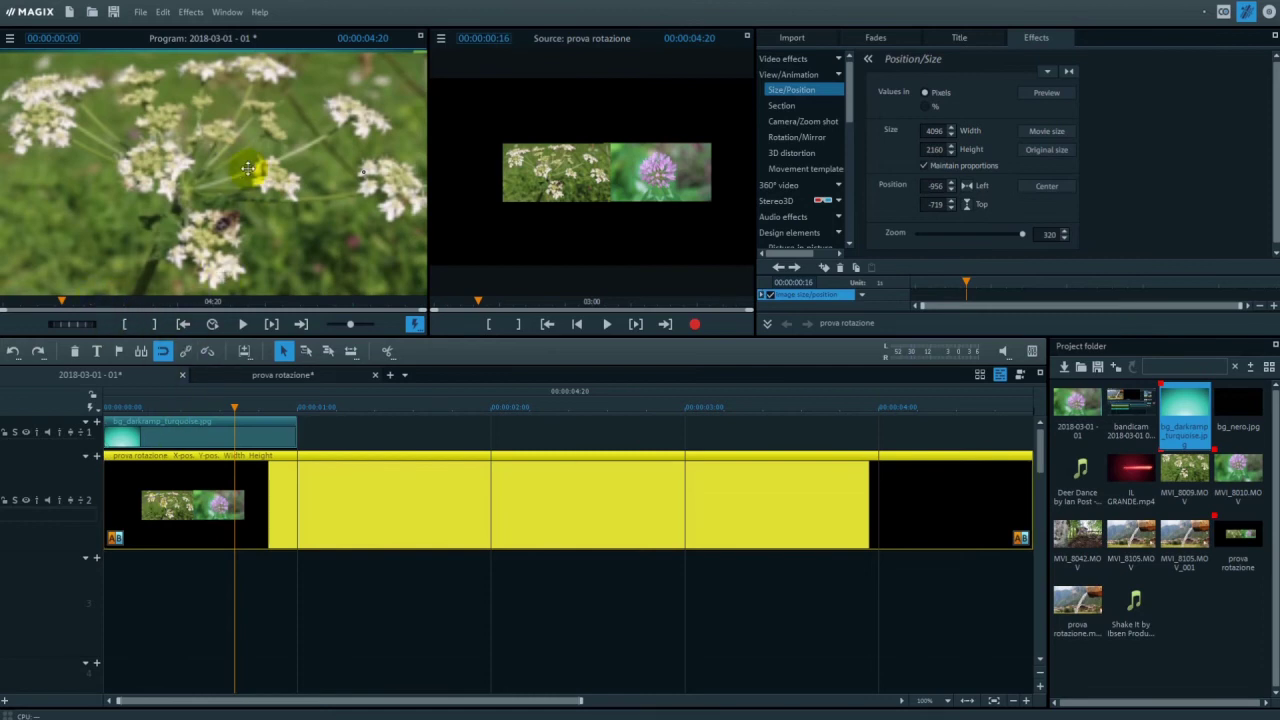
drag(278, 211, 220, 217)
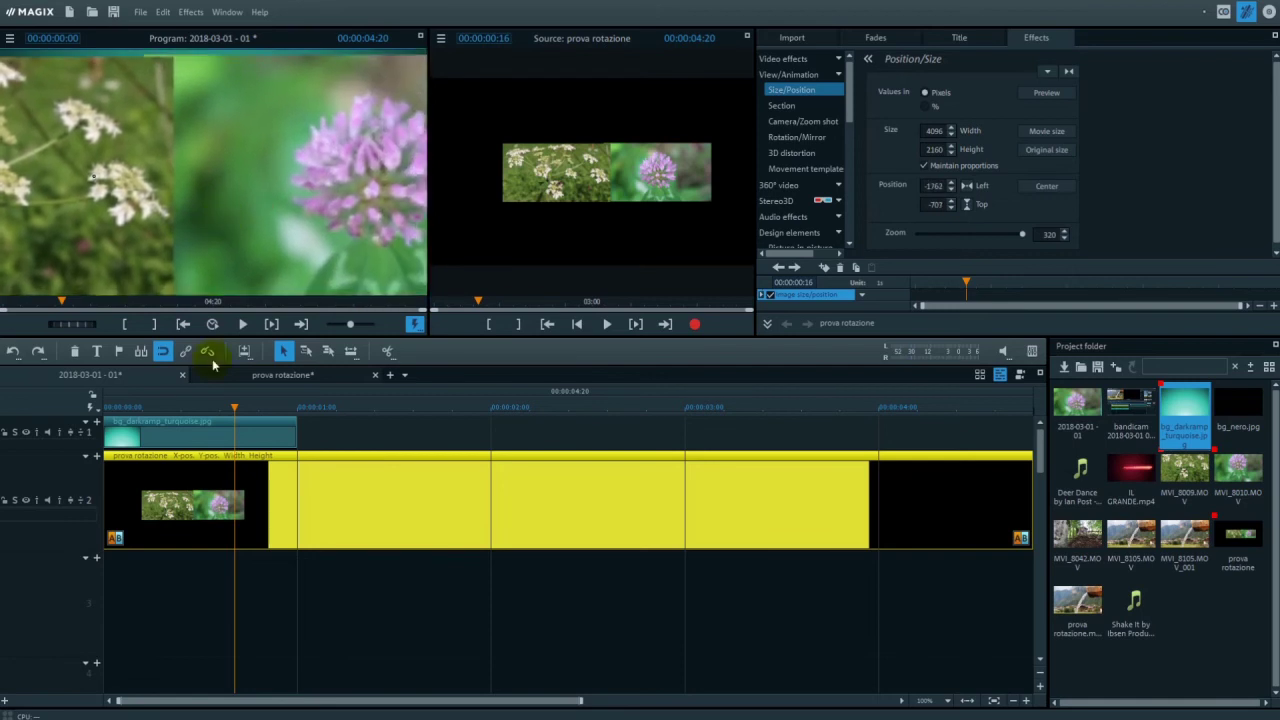
Shift the nested prova rotazione clip in the main movie and rotate it about its vertical axis to -157.
click(252, 377)
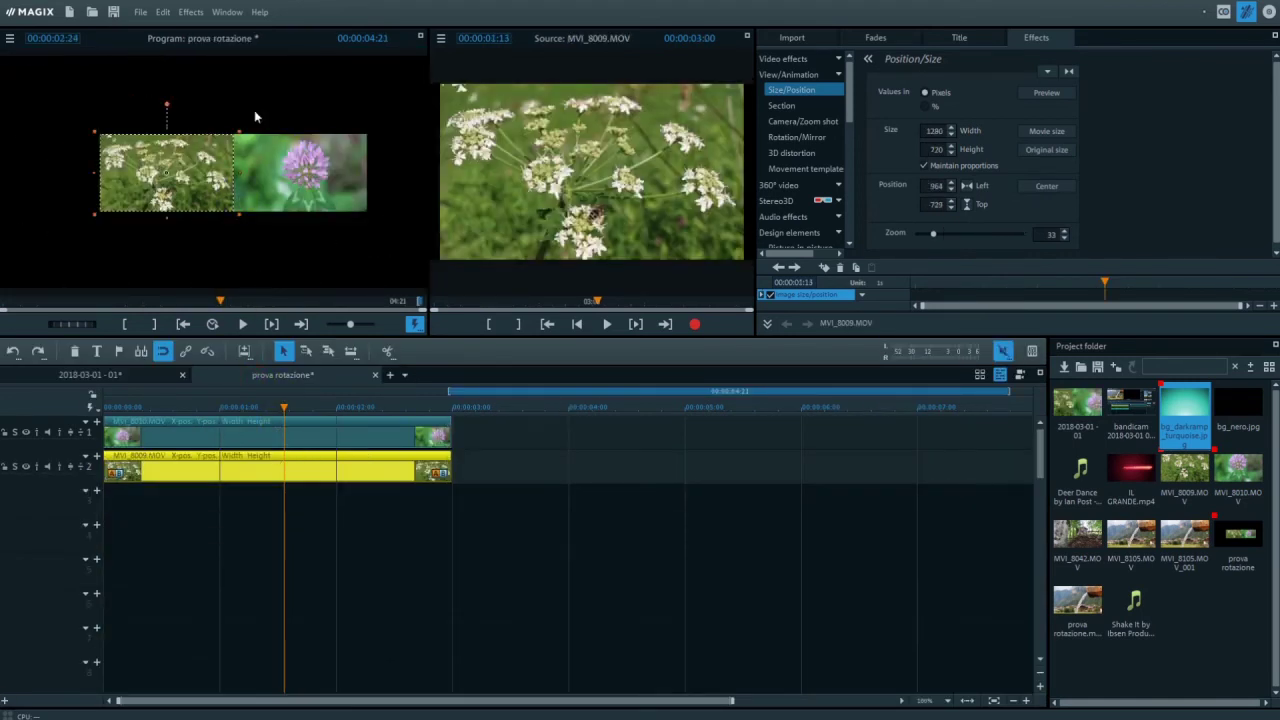
click(165, 375)
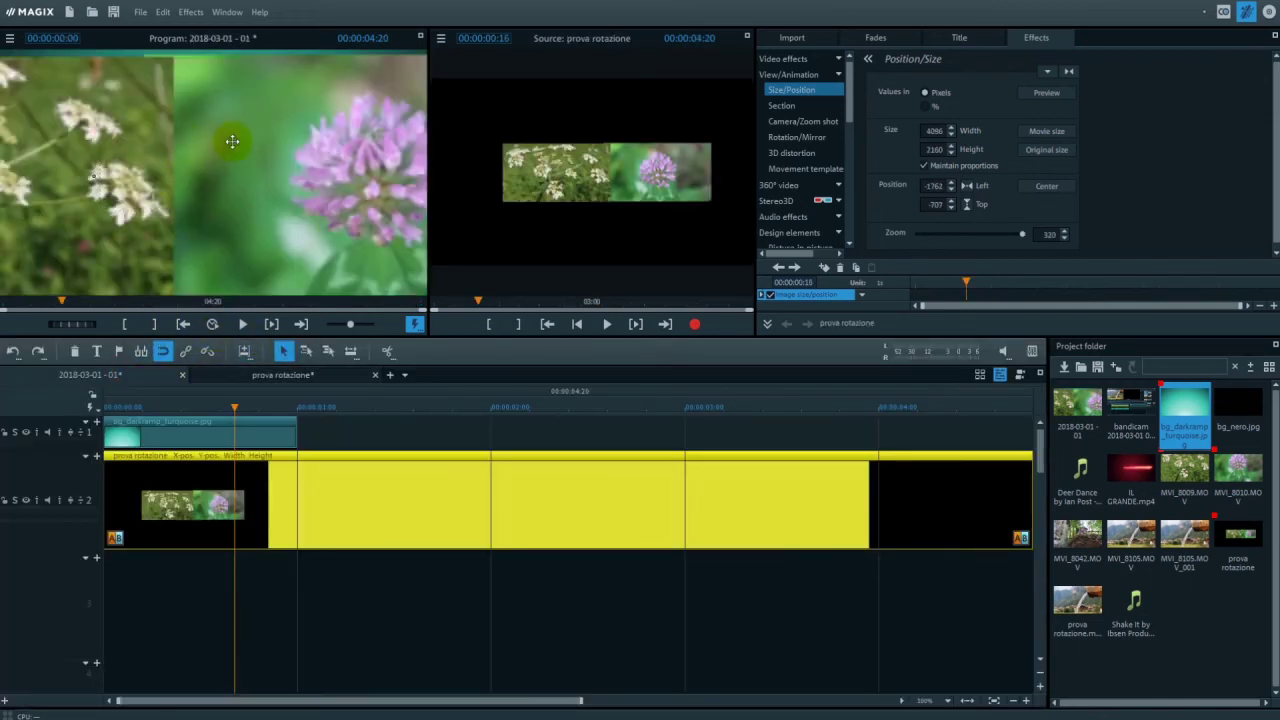
drag(292, 226, 448, 218)
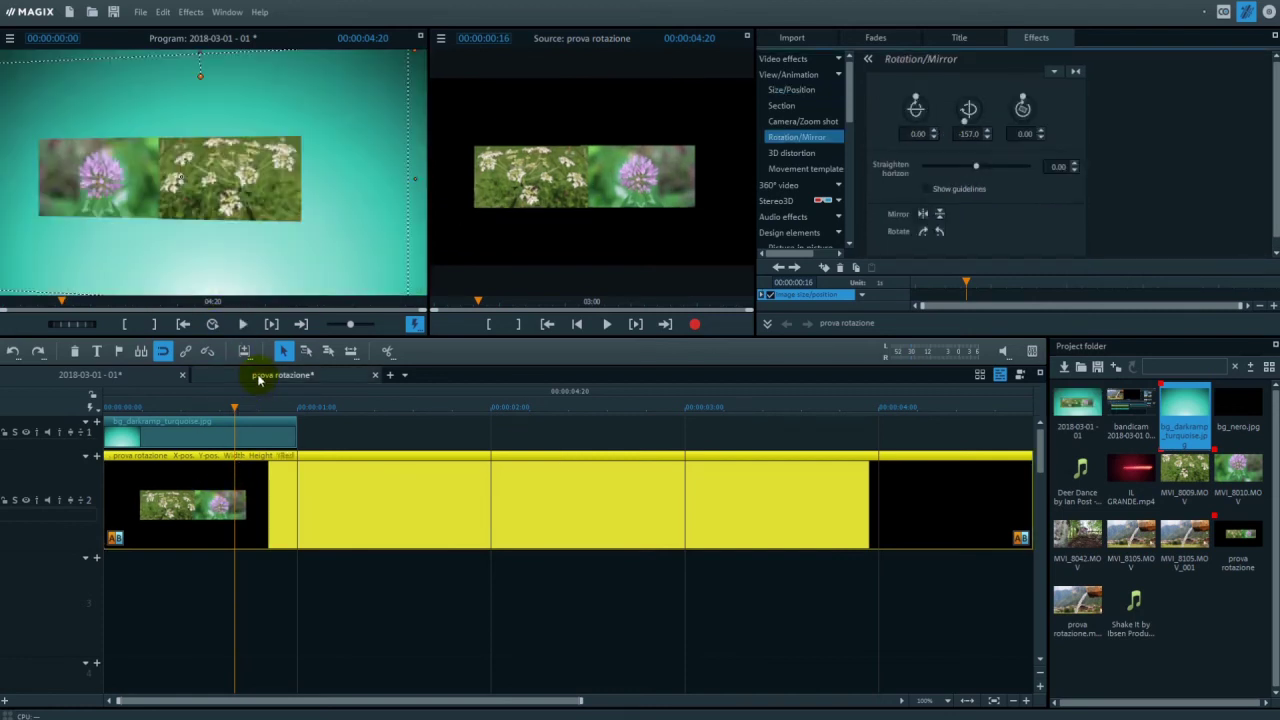
In the prova rotazione movie, move MVI_8009.MOV to track 3 and shift both pictures right, side by side; check the result in the main movie.
click(262, 375)
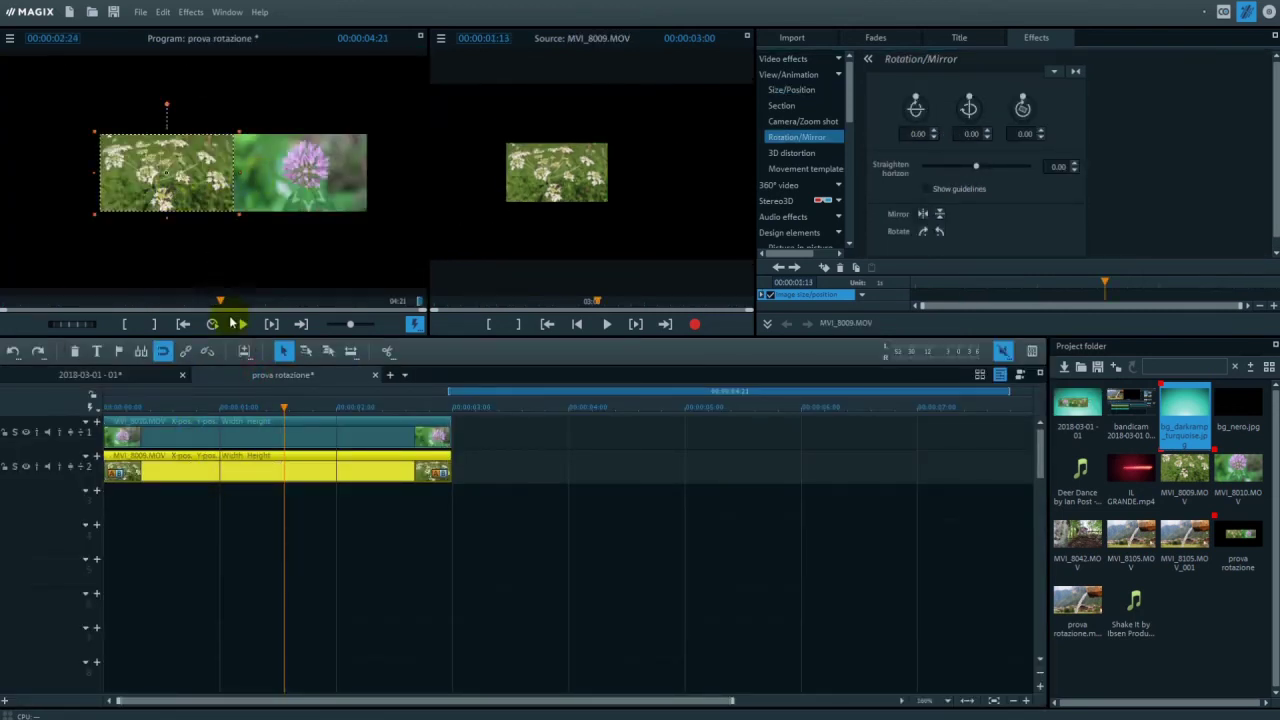
drag(163, 469, 185, 493)
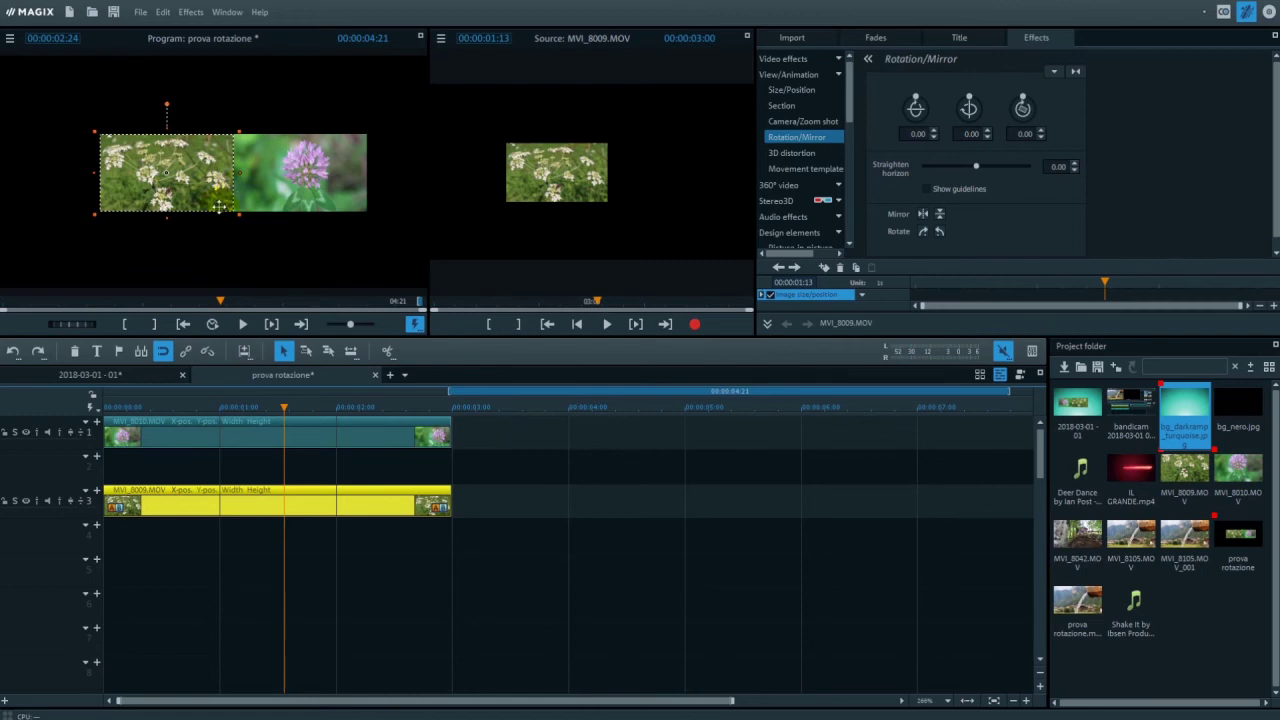
drag(204, 192, 230, 196)
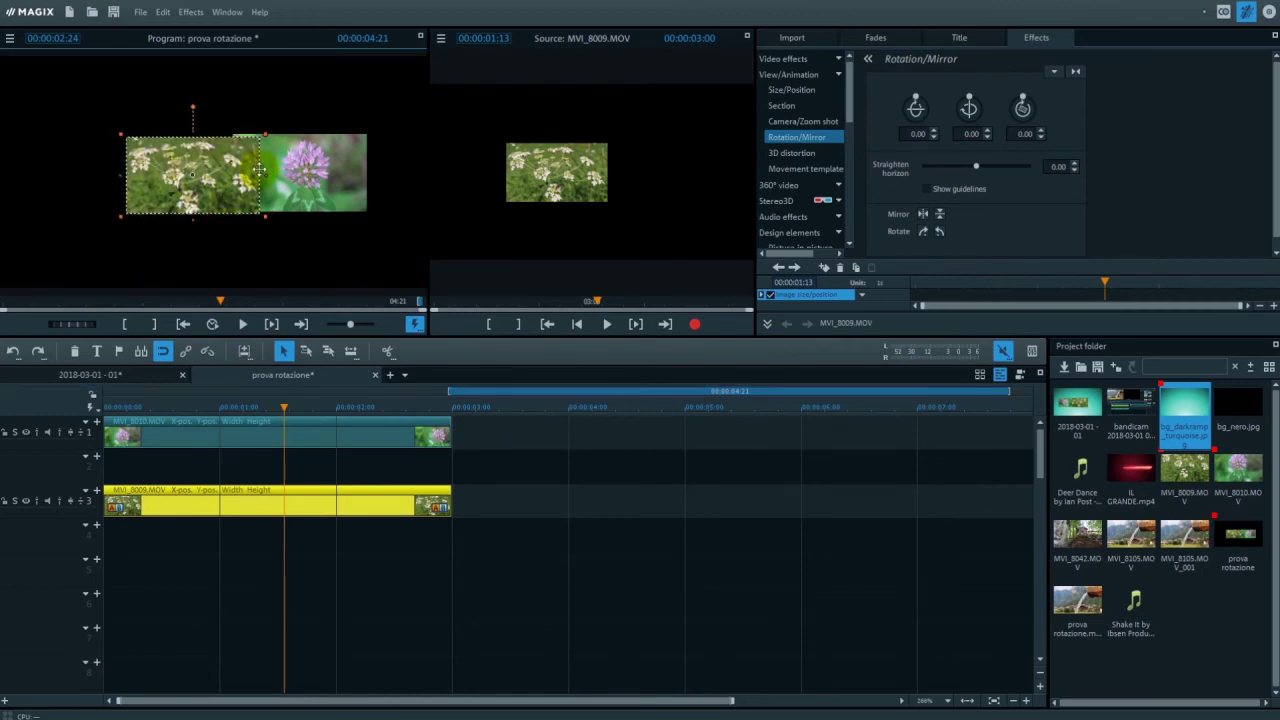
click(321, 178)
drag(341, 179, 375, 178)
click(247, 184)
drag(215, 185, 228, 184)
click(92, 375)
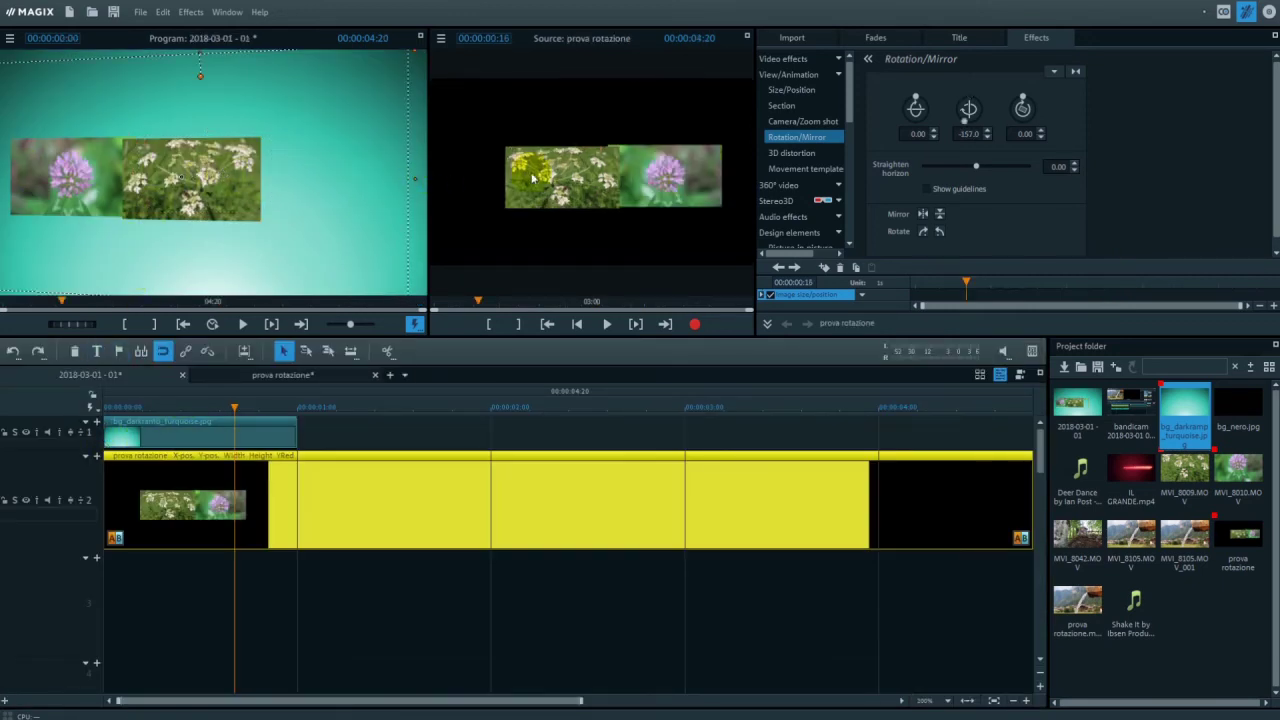
Delete MVI_8009.MOV from the prova rotazione movie and select the remaining MVI_8010.MOV clip.
click(282, 375)
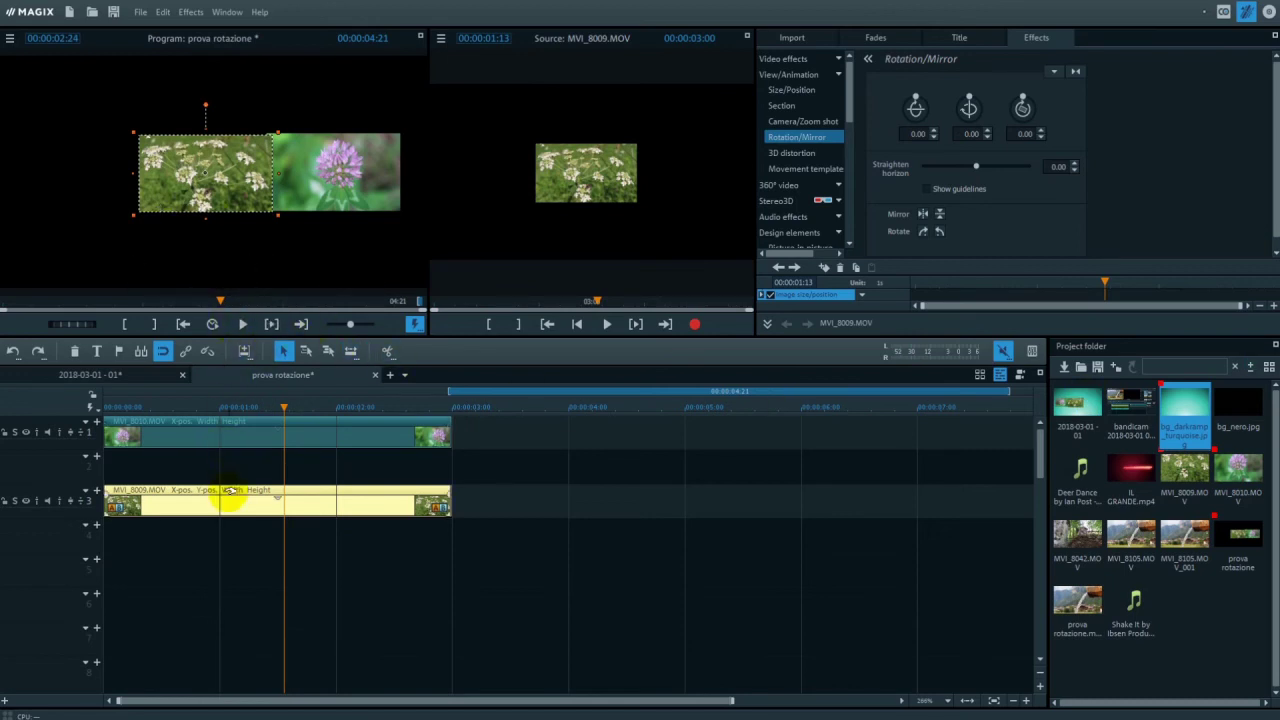
key(Delete)
click(286, 424)
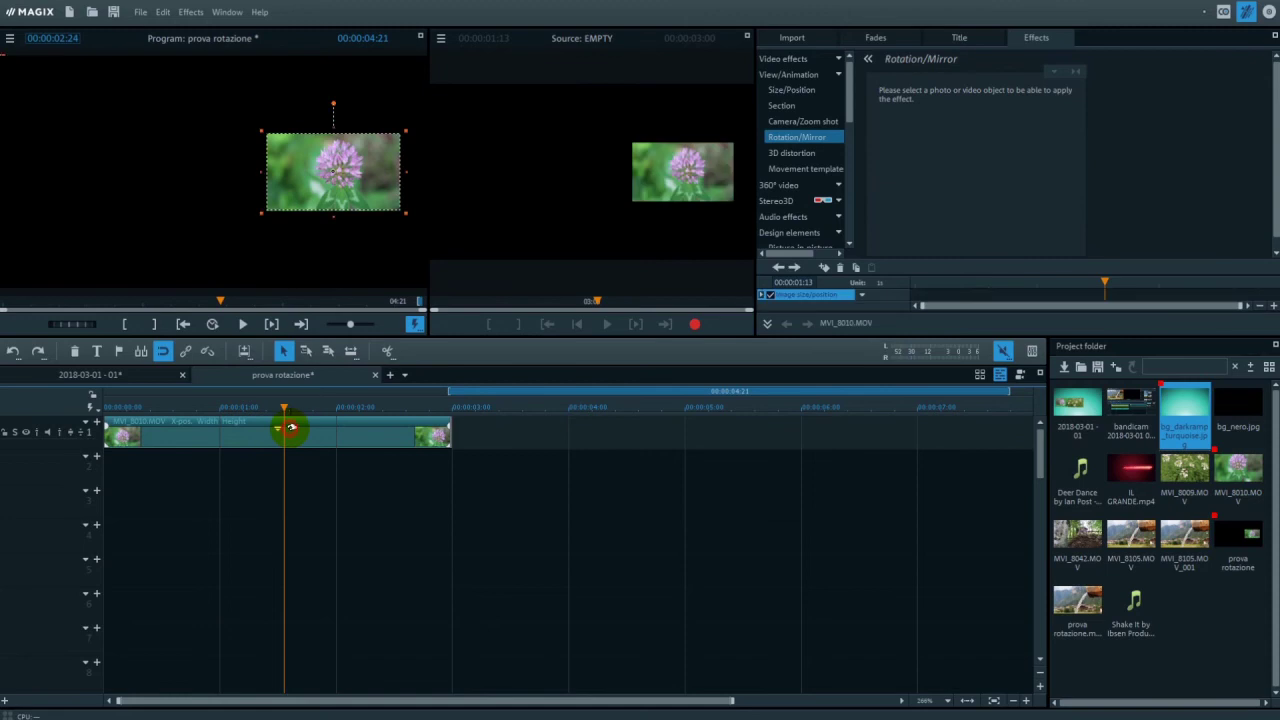
Set the prova rotazione movie's video settings to PAL HDTV 1080i 16:9 (1920x1080; 25fps).
click(141, 12)
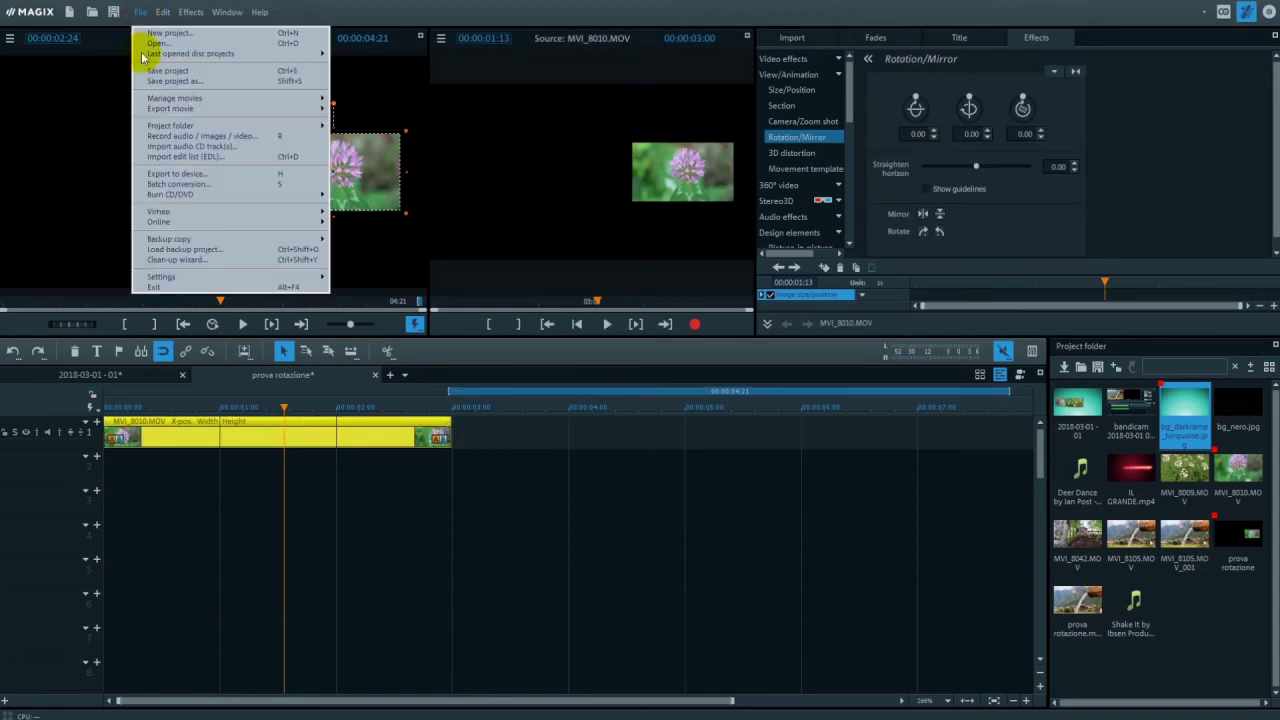
mouse_move(296, 278)
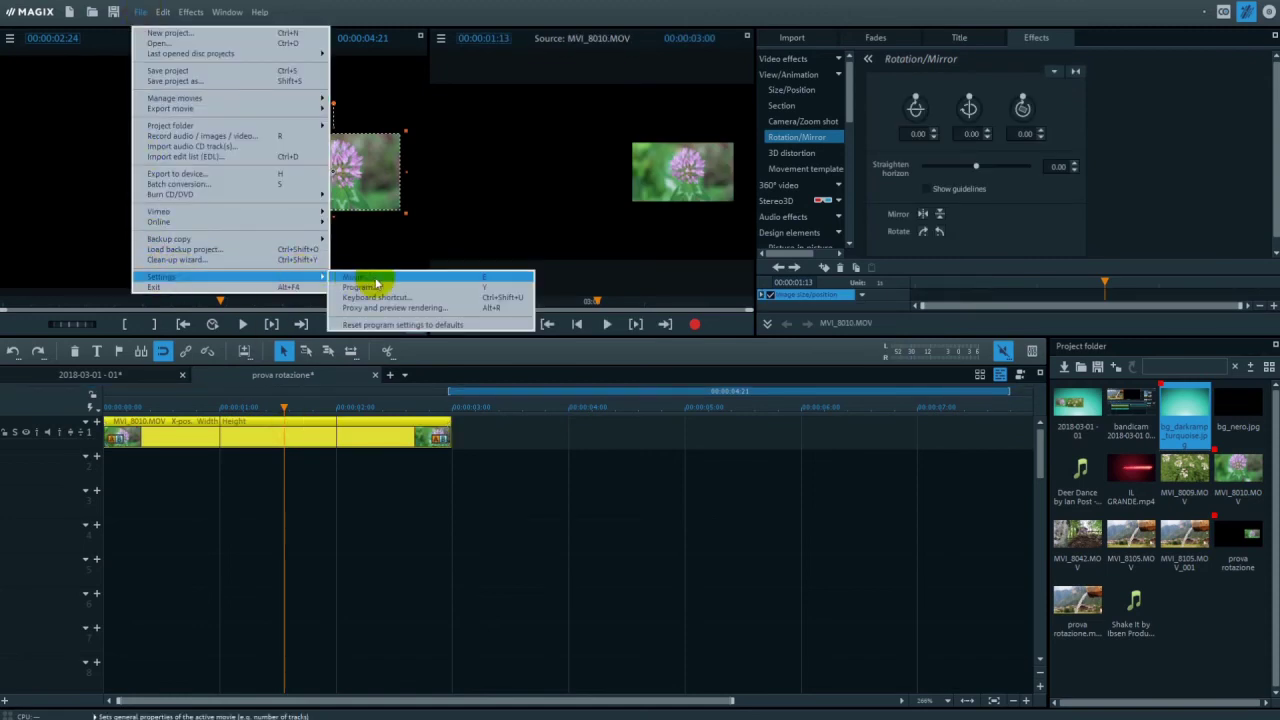
click(409, 278)
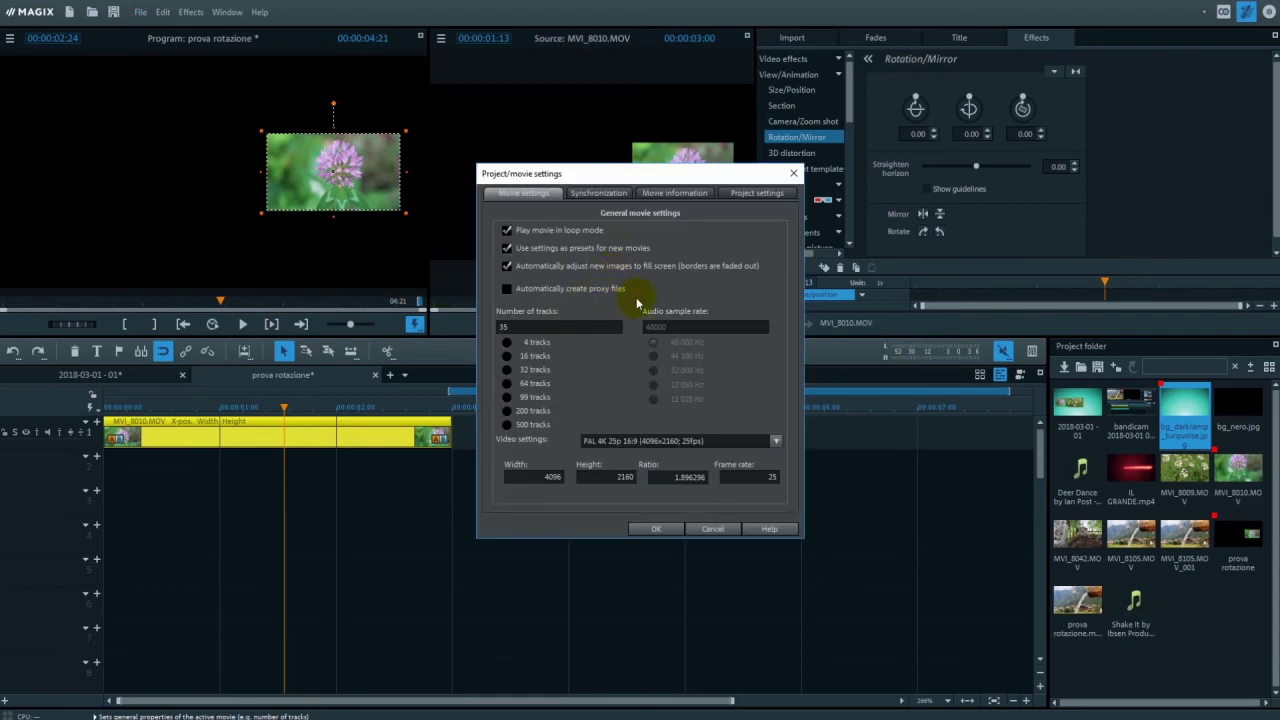
click(651, 441)
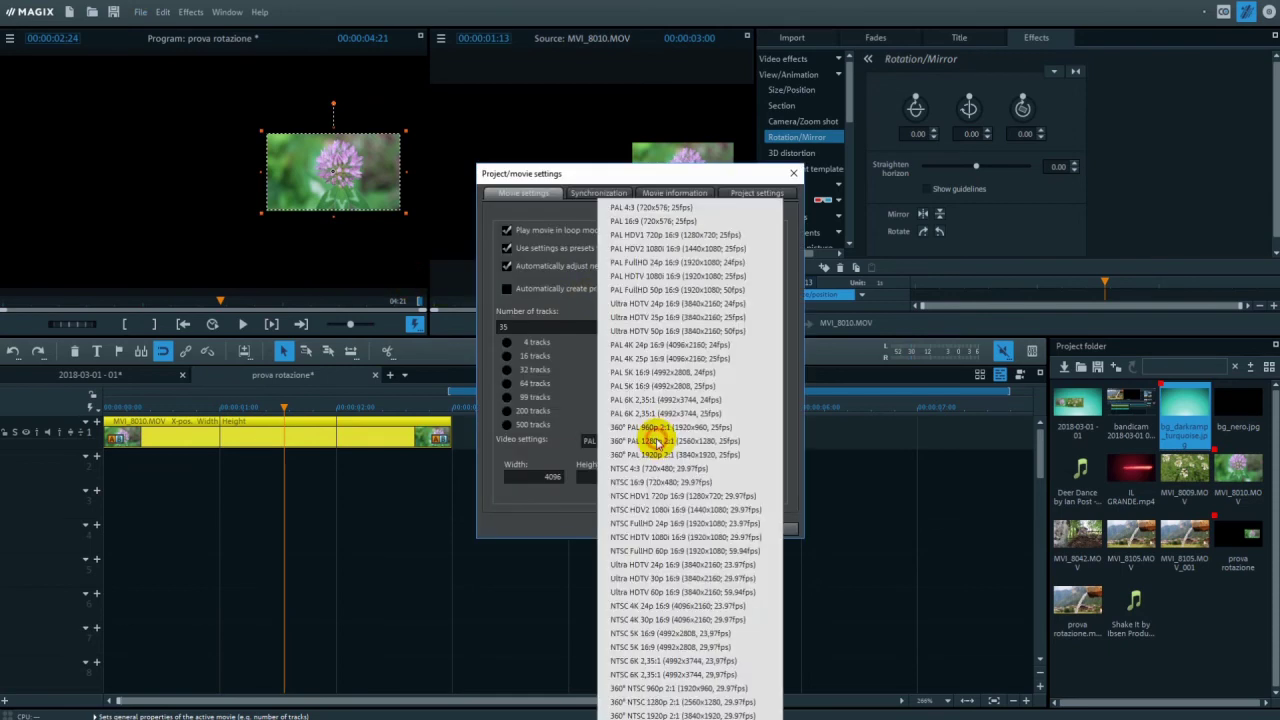
click(742, 276)
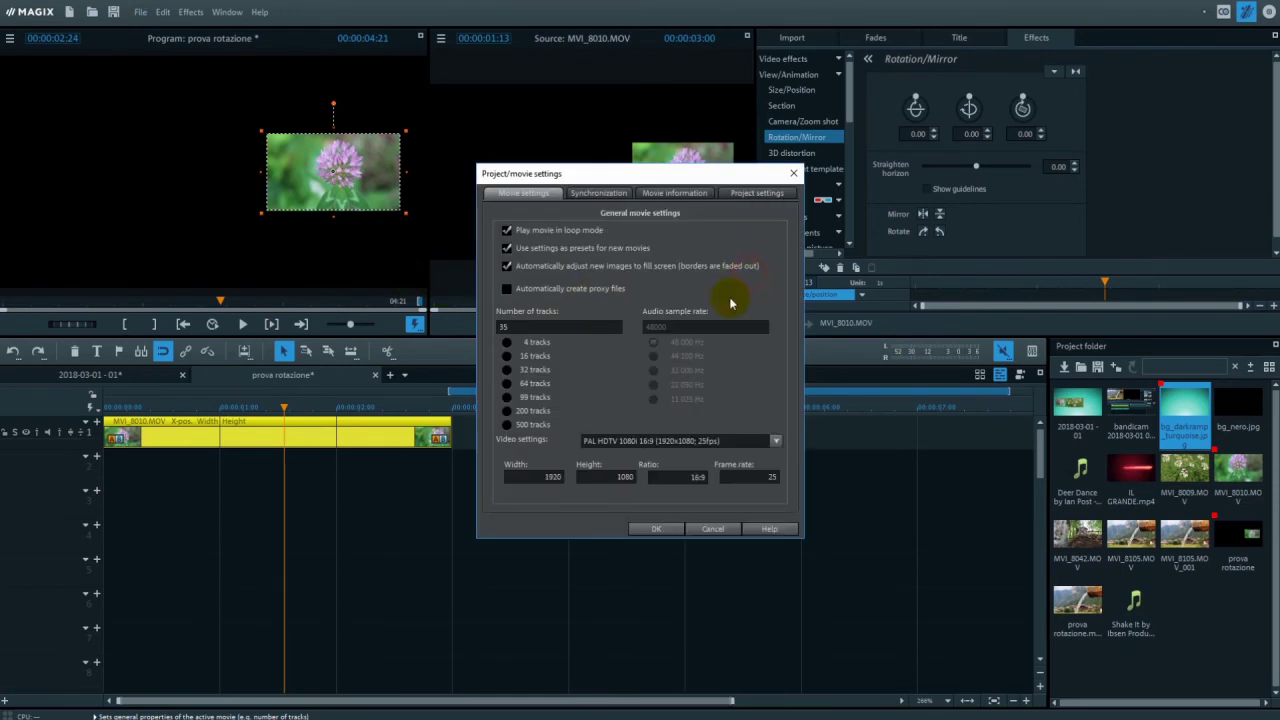
click(646, 530)
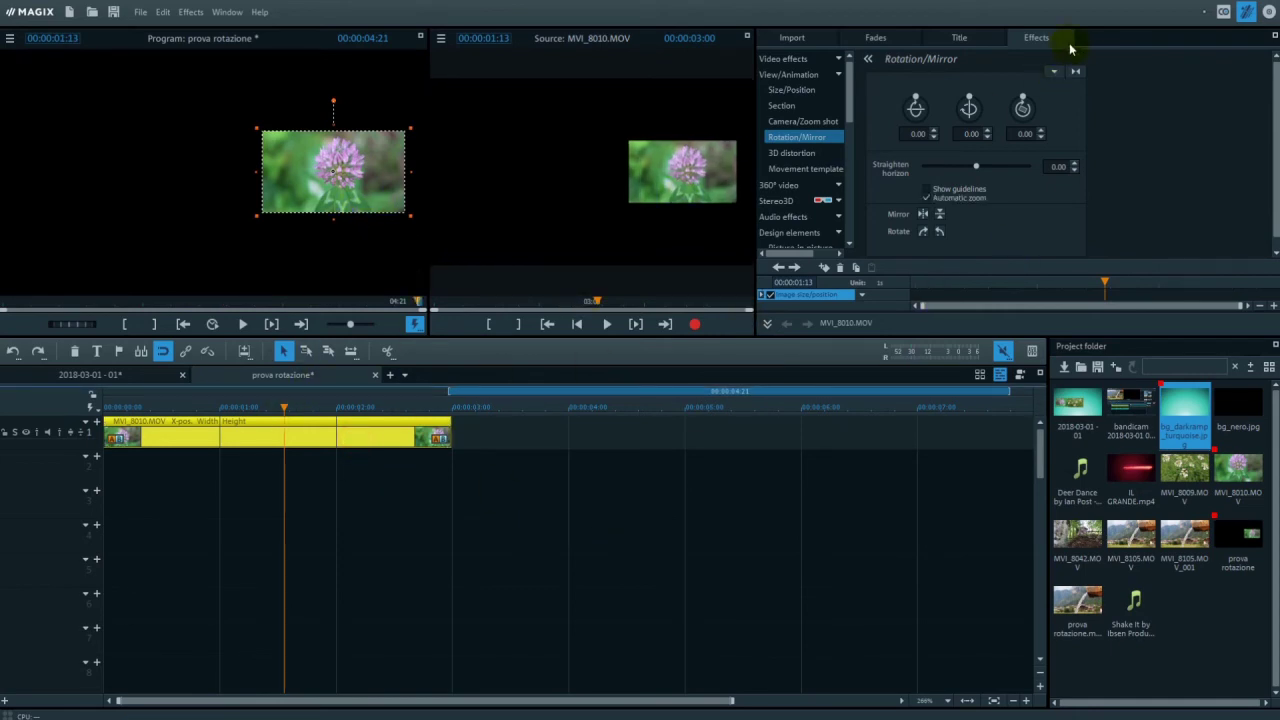
Restore MVI_8010.MOV to its original 1280 × 720 size and shift its position to about 602 left, 156 top.
click(805, 90)
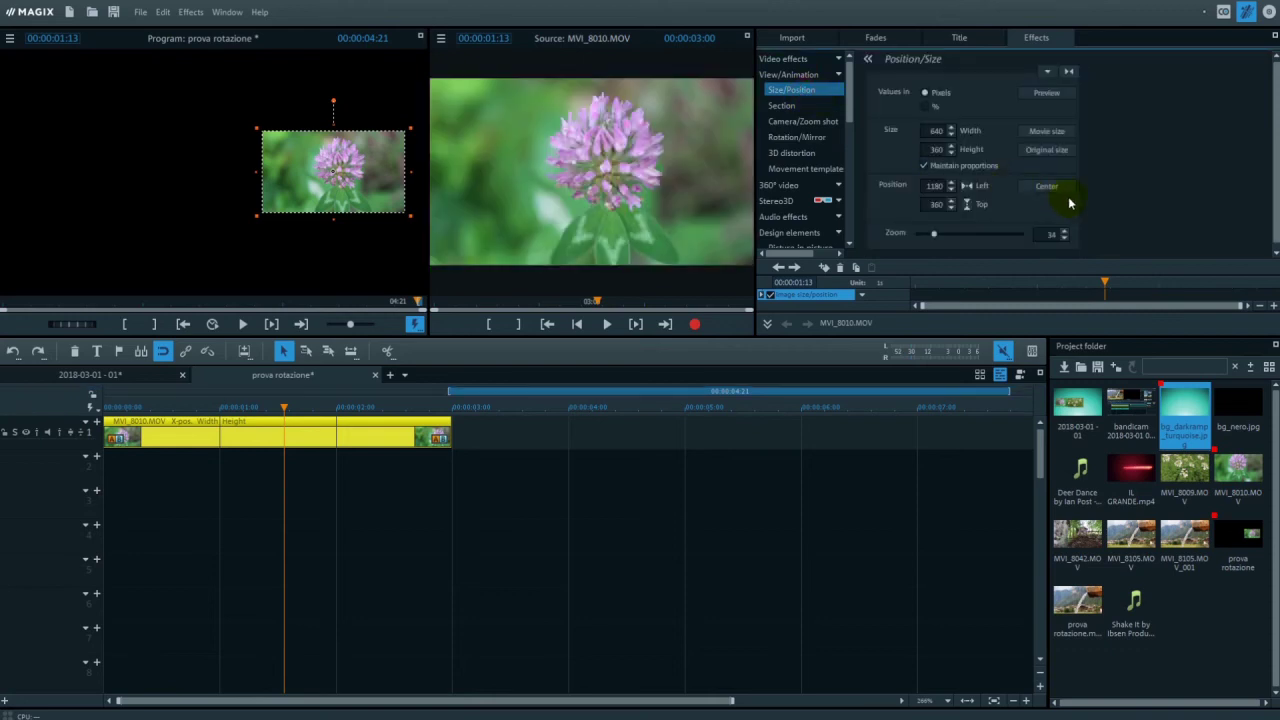
click(1057, 152)
drag(350, 166, 290, 155)
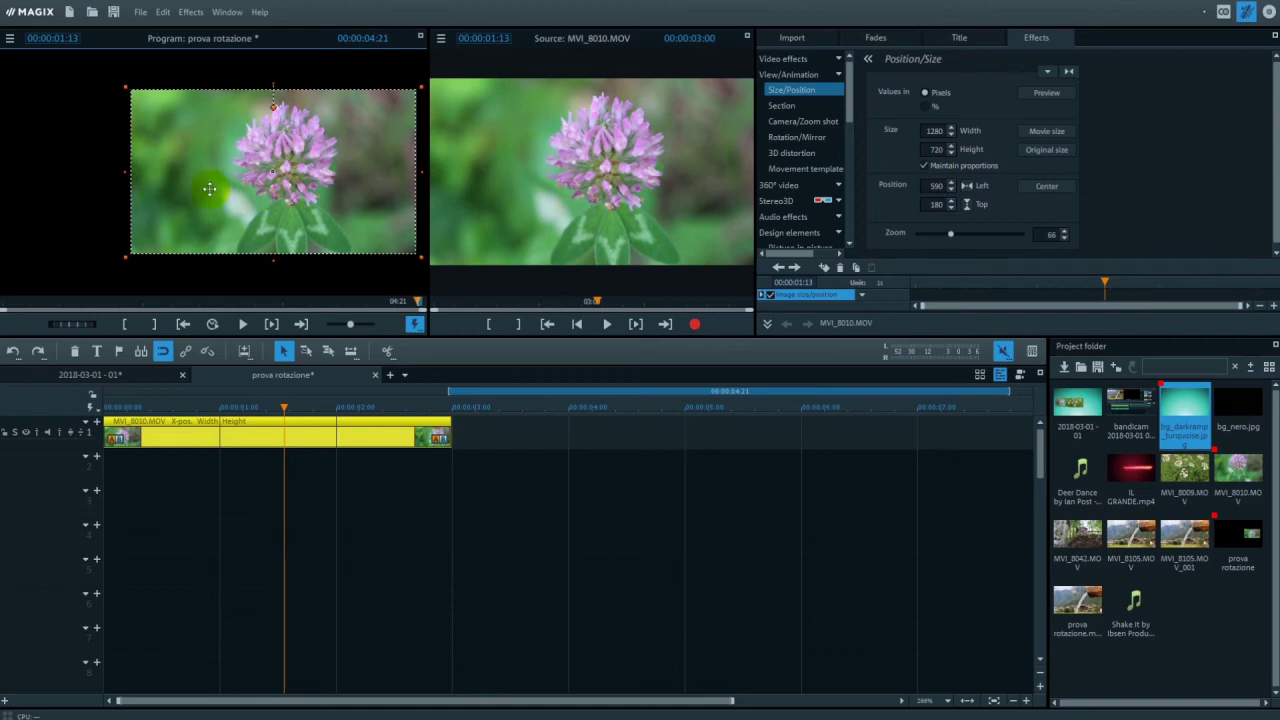
mouse_move(236, 198)
mouse_down()
mouse_move(237, 246)
mouse_move(240, 199)
mouse_up()
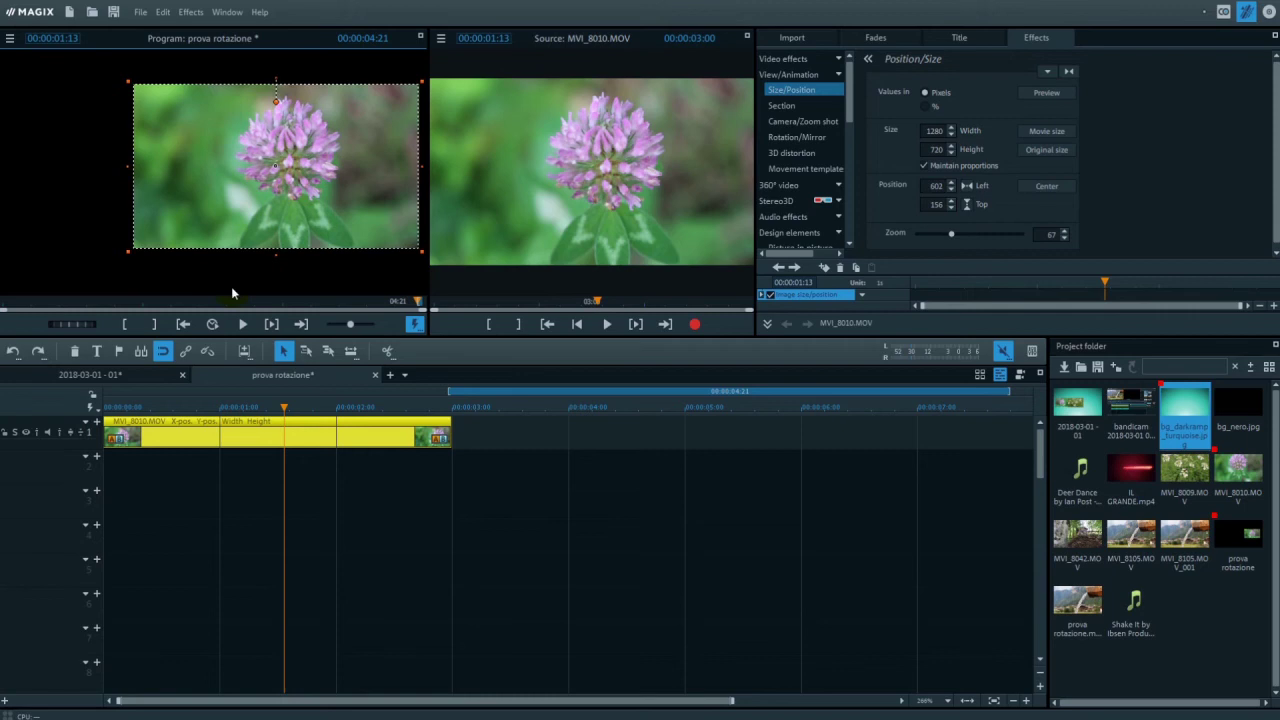
Reset the nested clip in the main movie to its original 1920 × 1080 size, then reduce its zoom to 80.
click(124, 375)
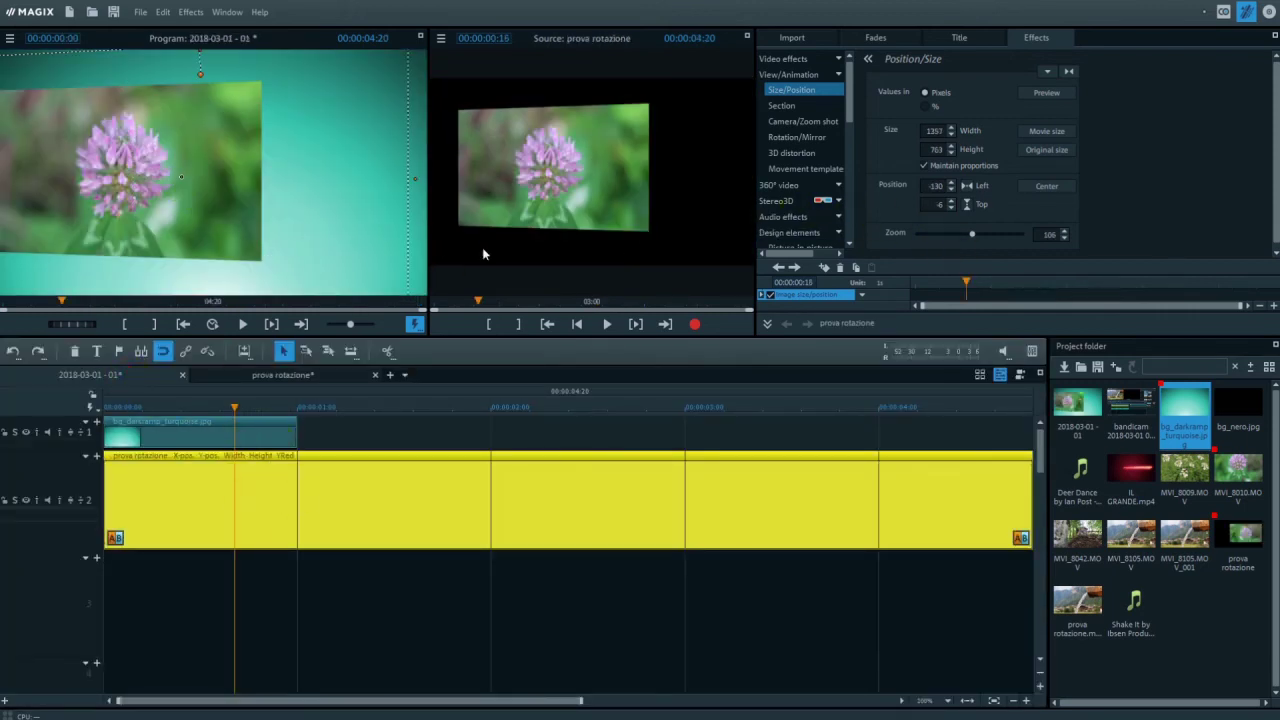
click(1048, 151)
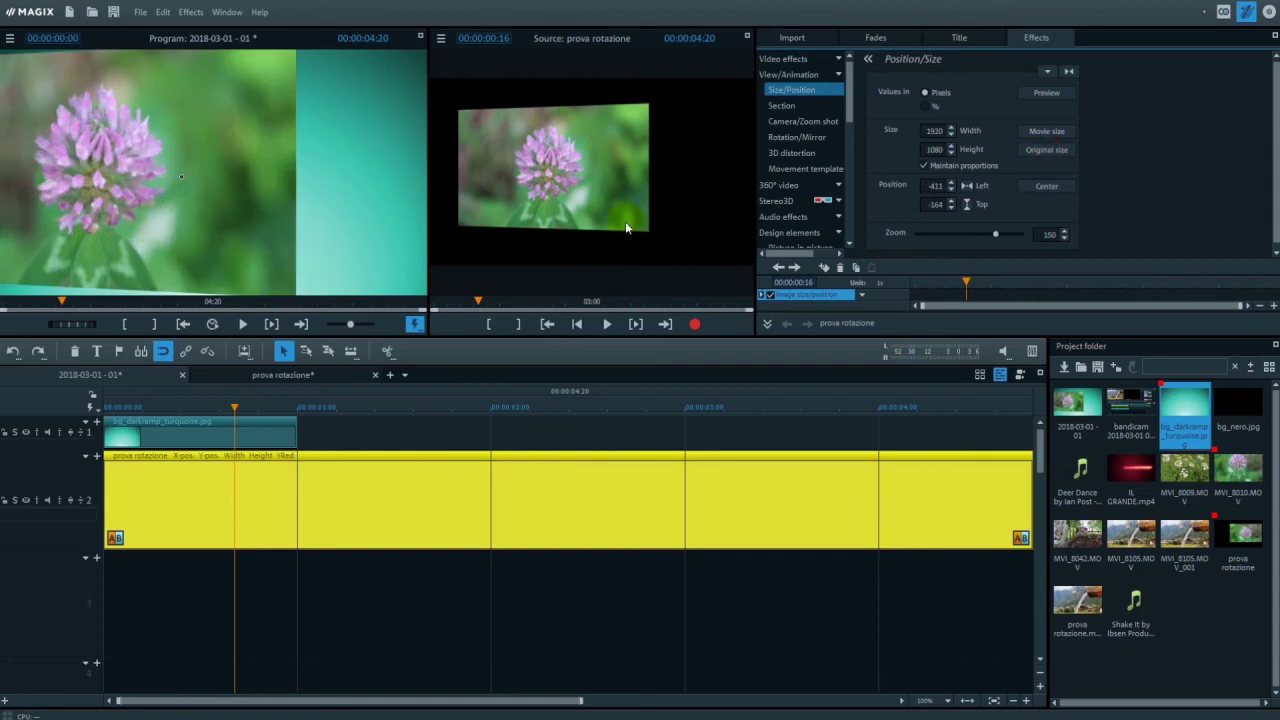
drag(996, 238, 959, 237)
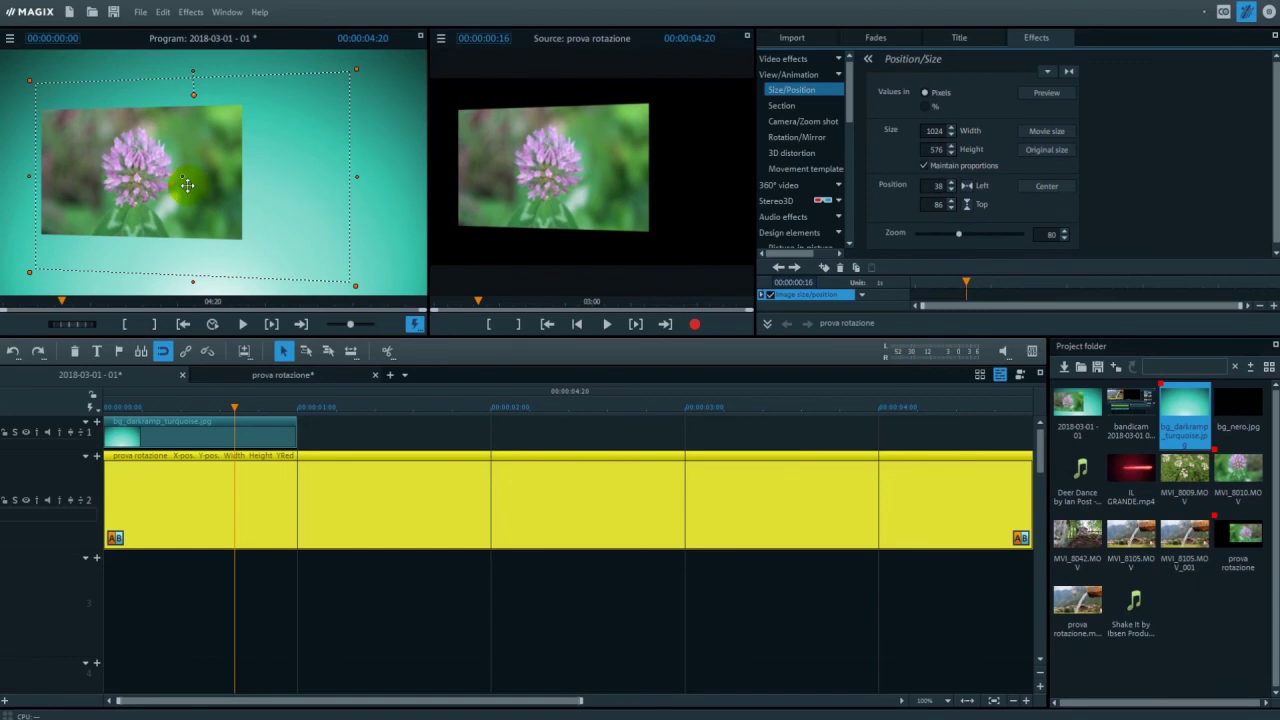
Vary the nested clip's rotation about its vertical axis in the main movie.
click(811, 141)
mouse_move(966, 122)
mouse_down()
mouse_move(943, 126)
mouse_move(857, 62)
mouse_move(994, 37)
mouse_move(966, 23)
mouse_move(886, 100)
mouse_move(957, 140)
mouse_move(968, 128)
mouse_move(945, 126)
mouse_move(990, 122)
mouse_up()
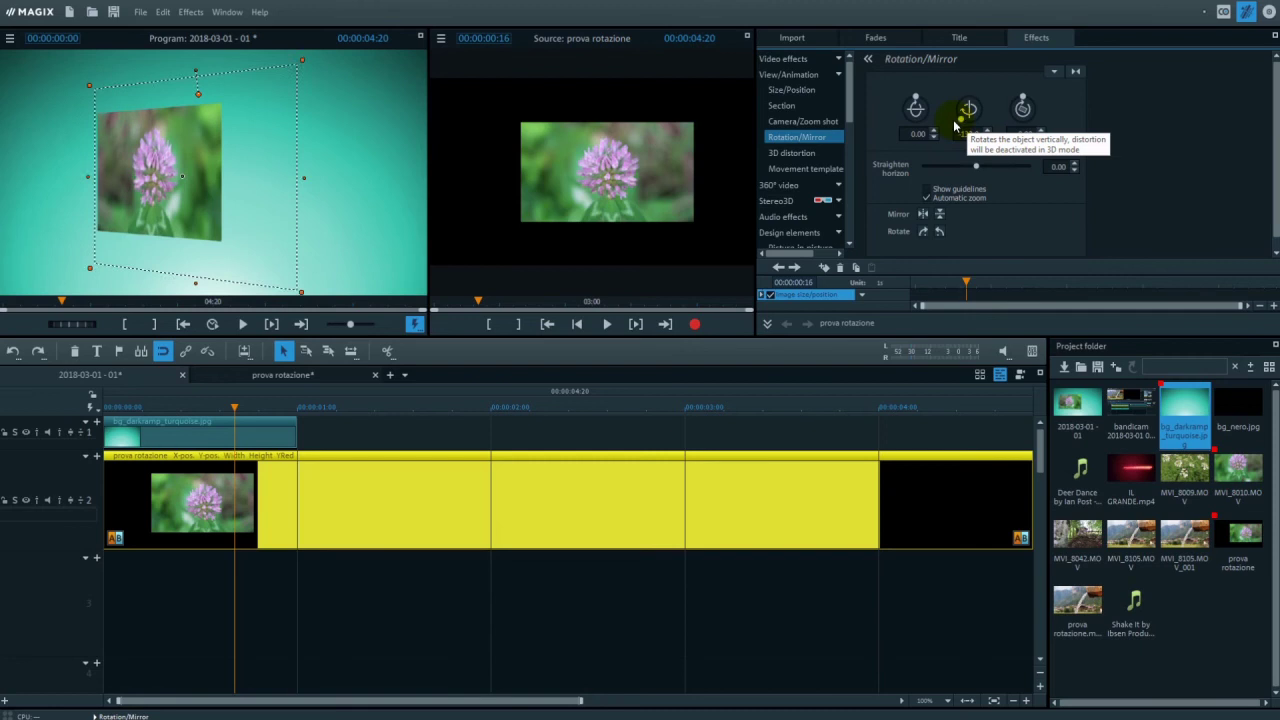
Extend the turquoise background clip on track 1 to about 4:06 and set a 3:02 playback range from the movie's start.
click(63, 234)
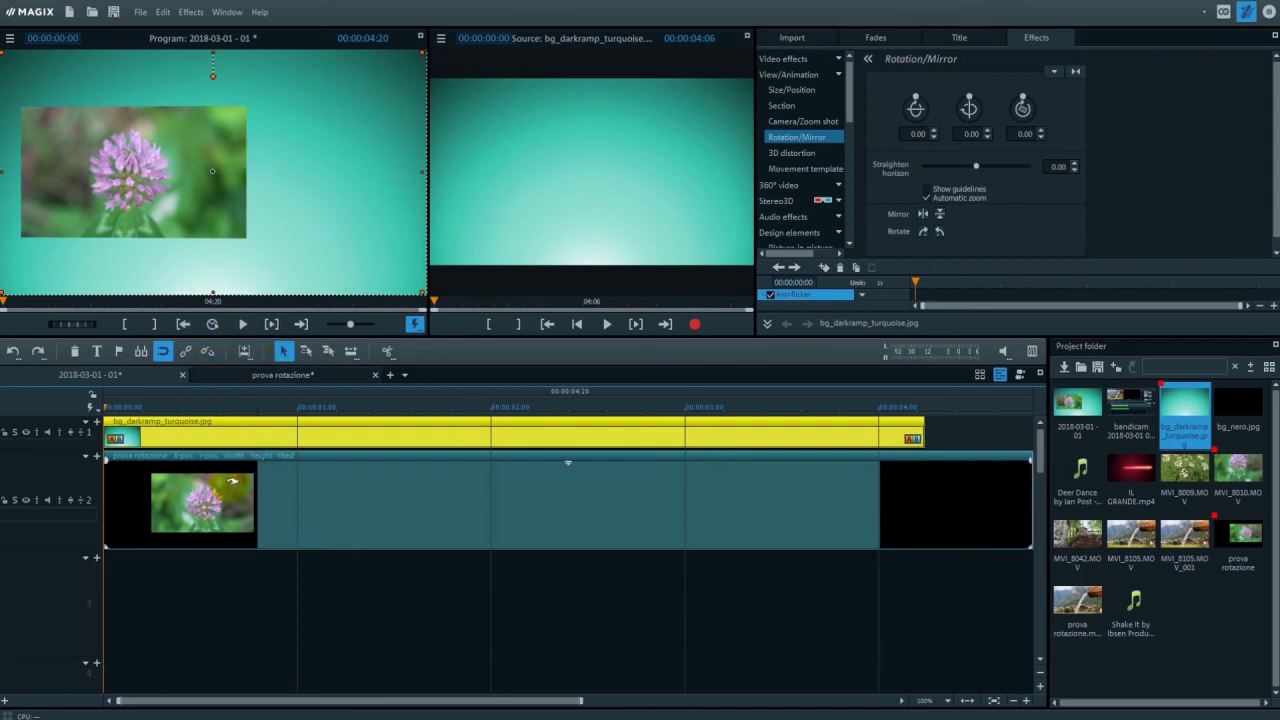
click(113, 411)
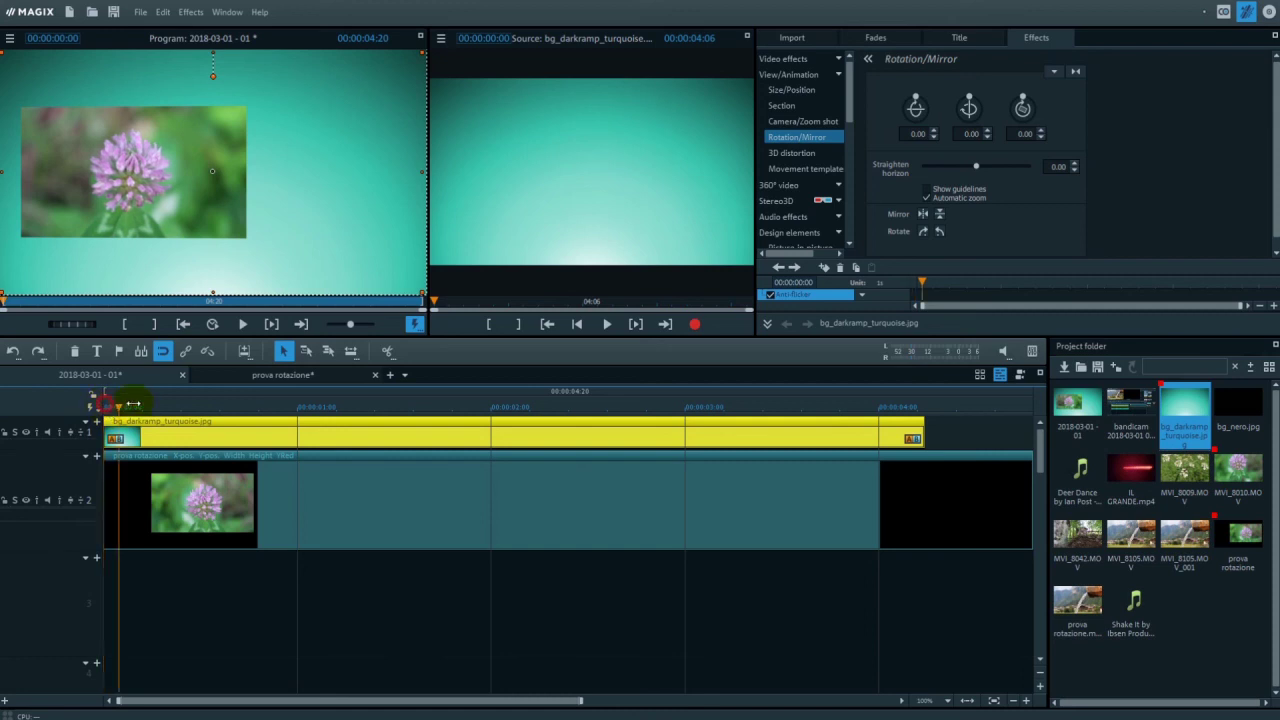
click(120, 391)
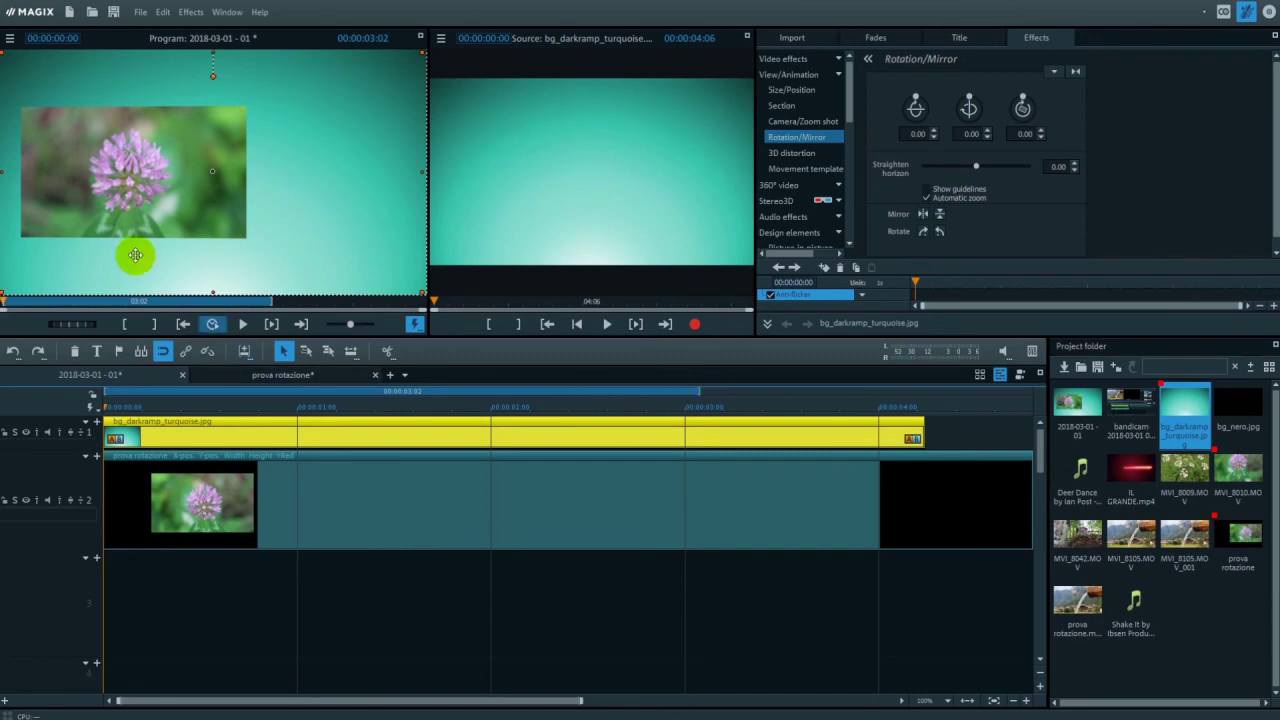
Delete all the objects from the main movie 2018-03-01 - 01.
click(140, 11)
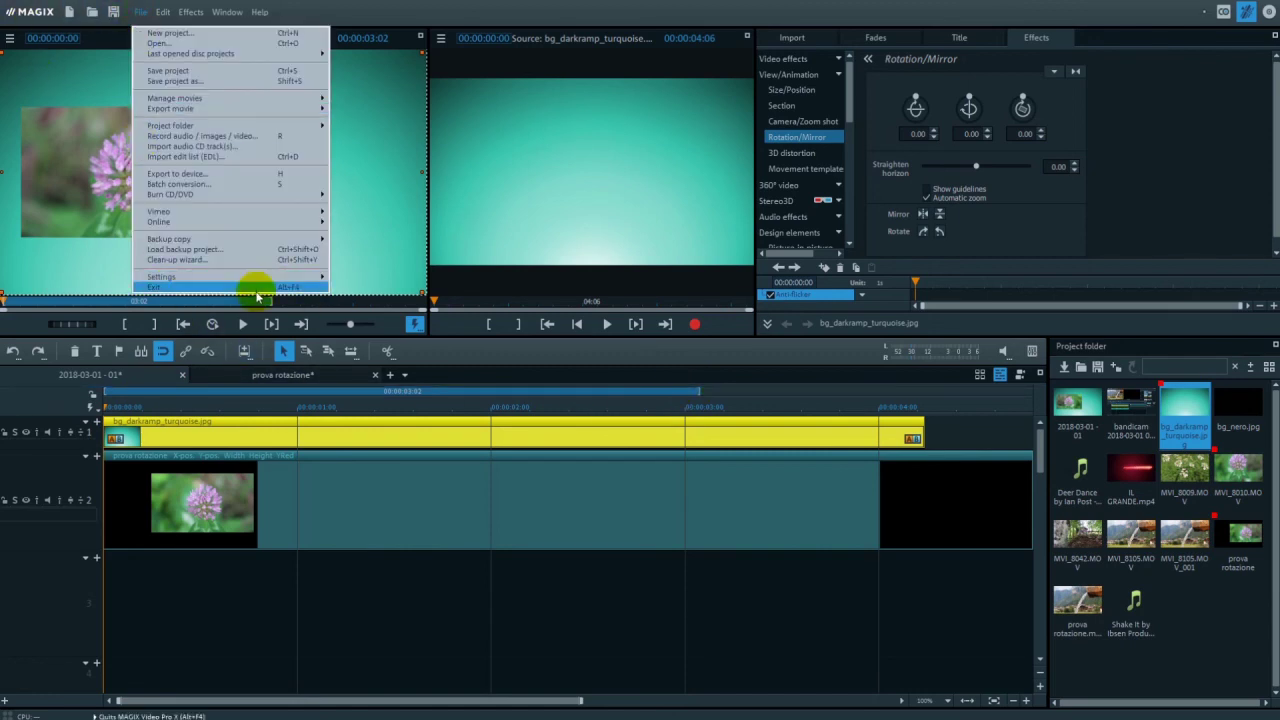
click(259, 577)
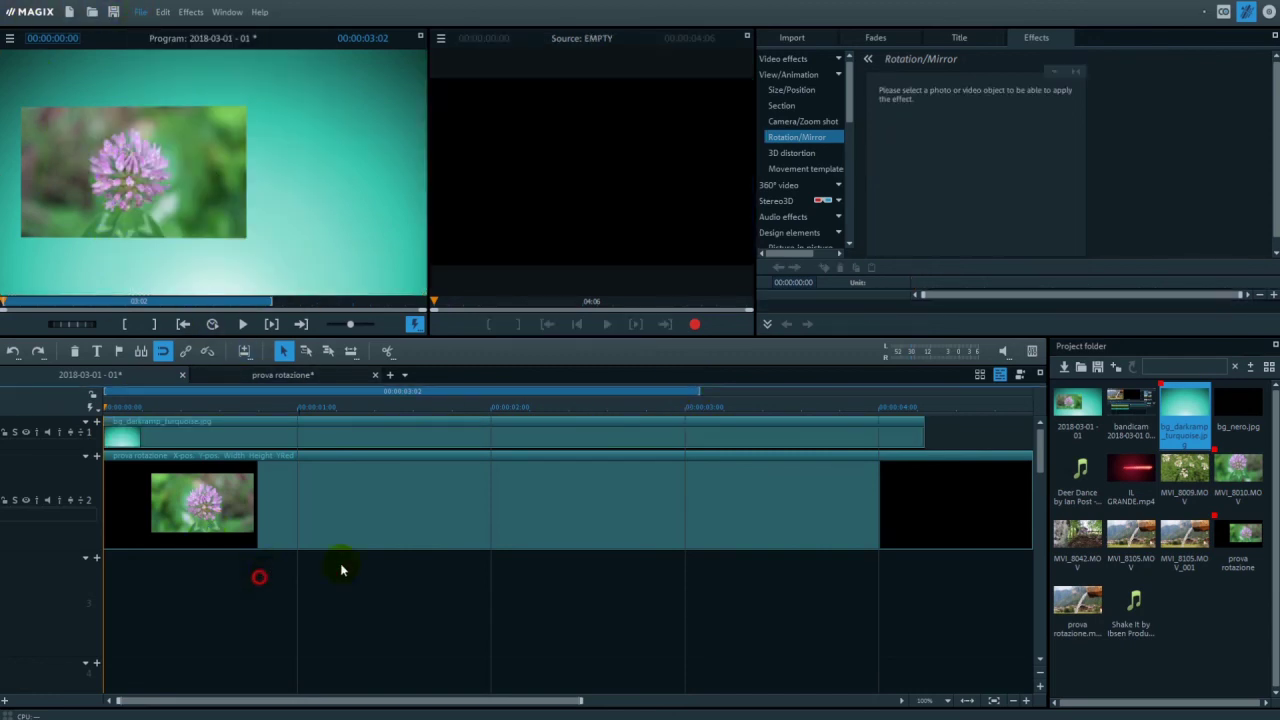
key(ctrl+a)
key(Delete)
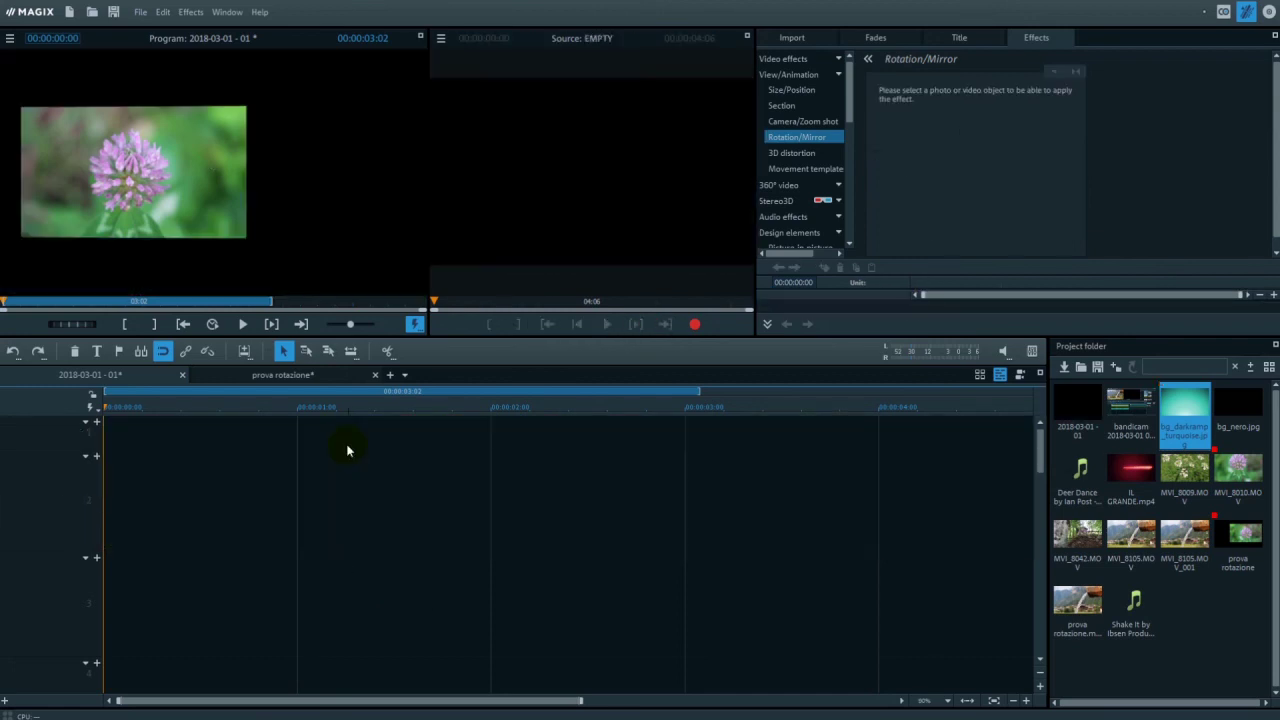
Place prova rotazione.mp4 from the project folder at the start of track 1 and delete its audio from track 2.
mouse_move(1187, 533)
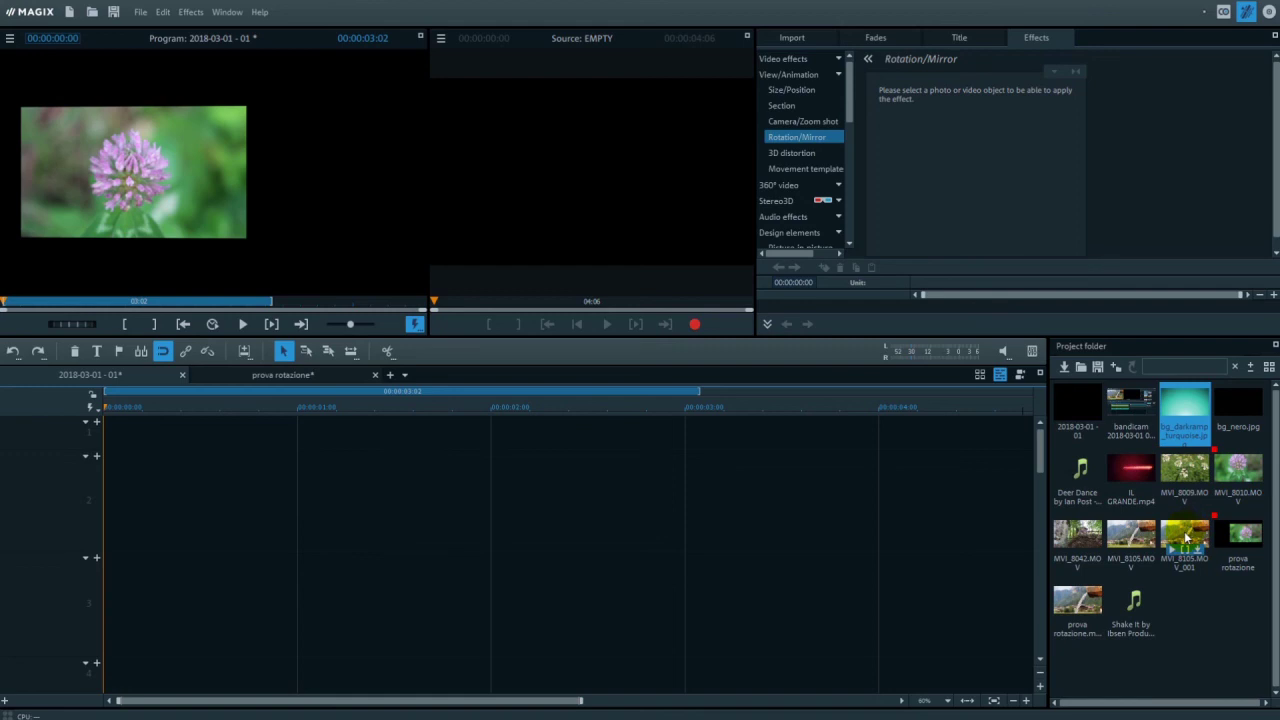
mouse_move(1140, 557)
drag(1078, 600, 240, 431)
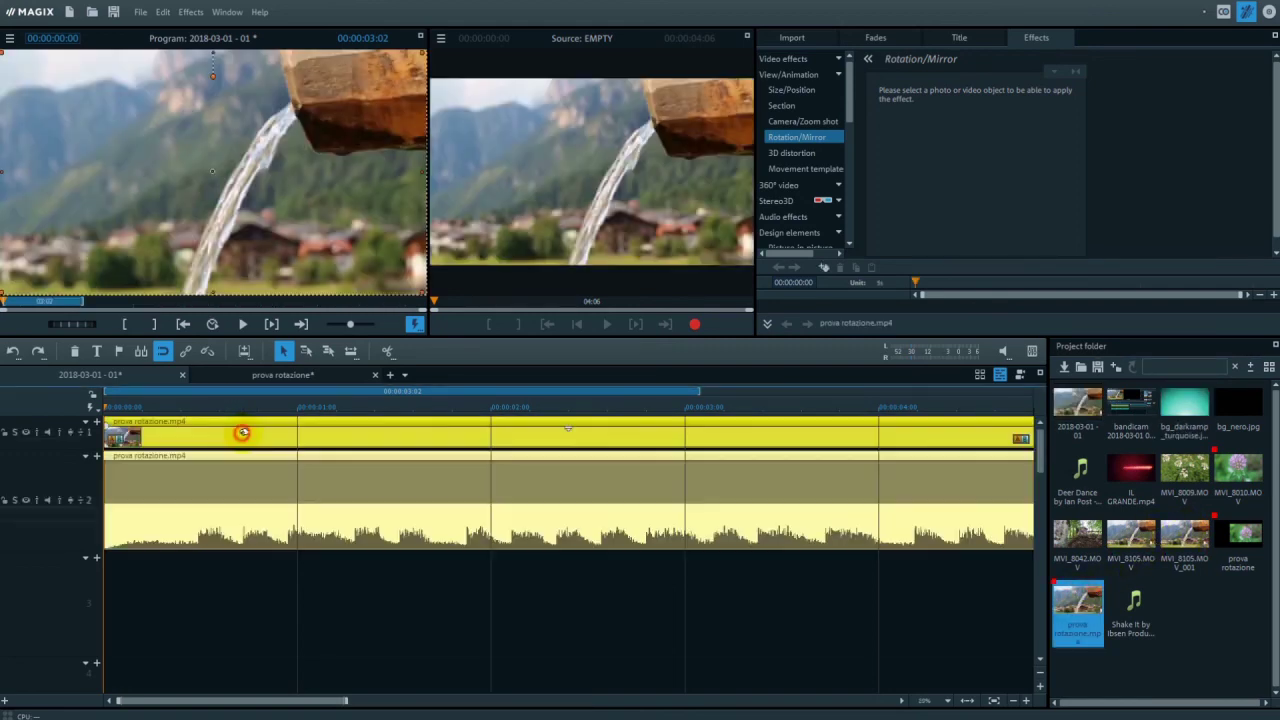
click(218, 546)
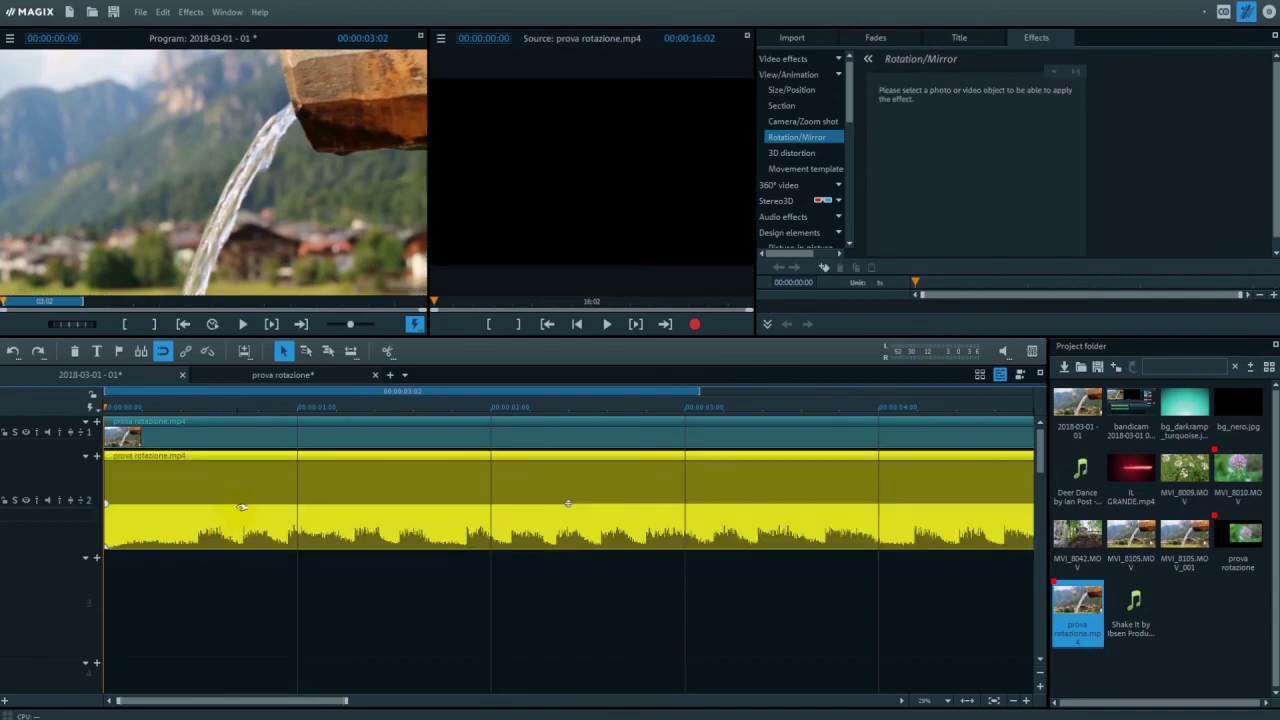
key(Delete)
Play the prova rotazione.mp4 clip in the main movie and compare it with MVI_8010.MOV in the prova rotazione movie.
key(space)
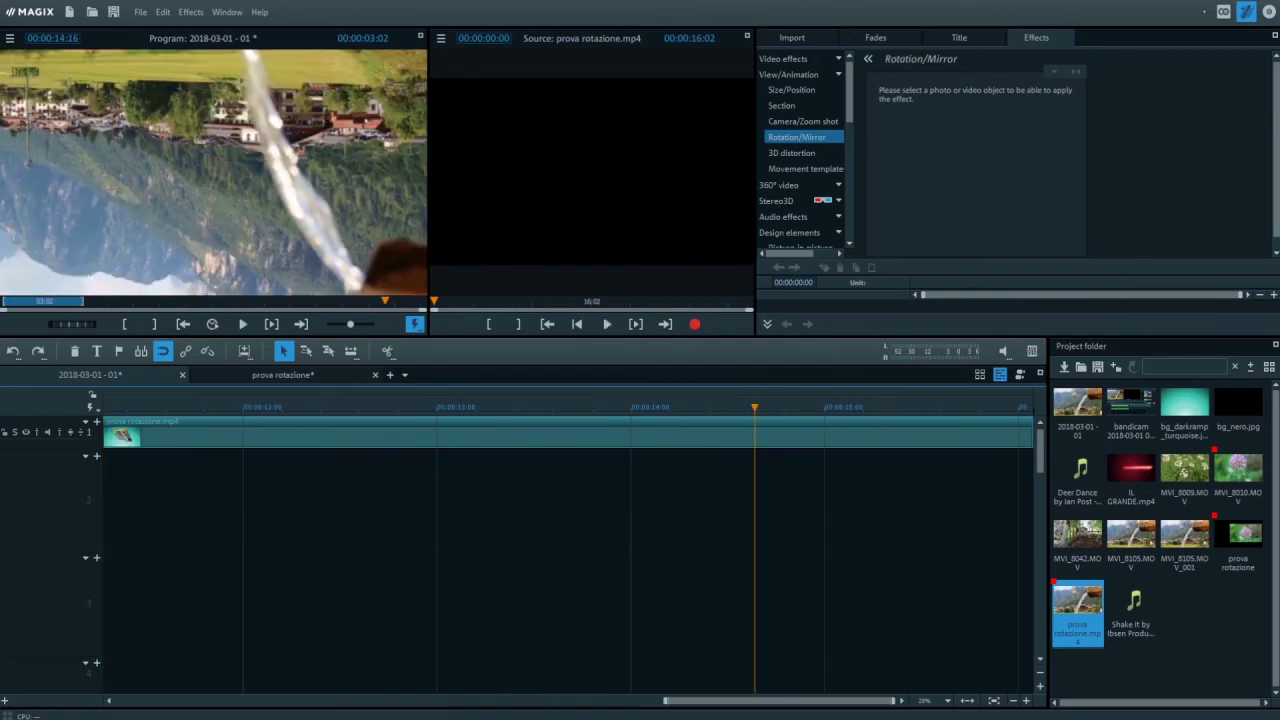
click(281, 376)
click(451, 428)
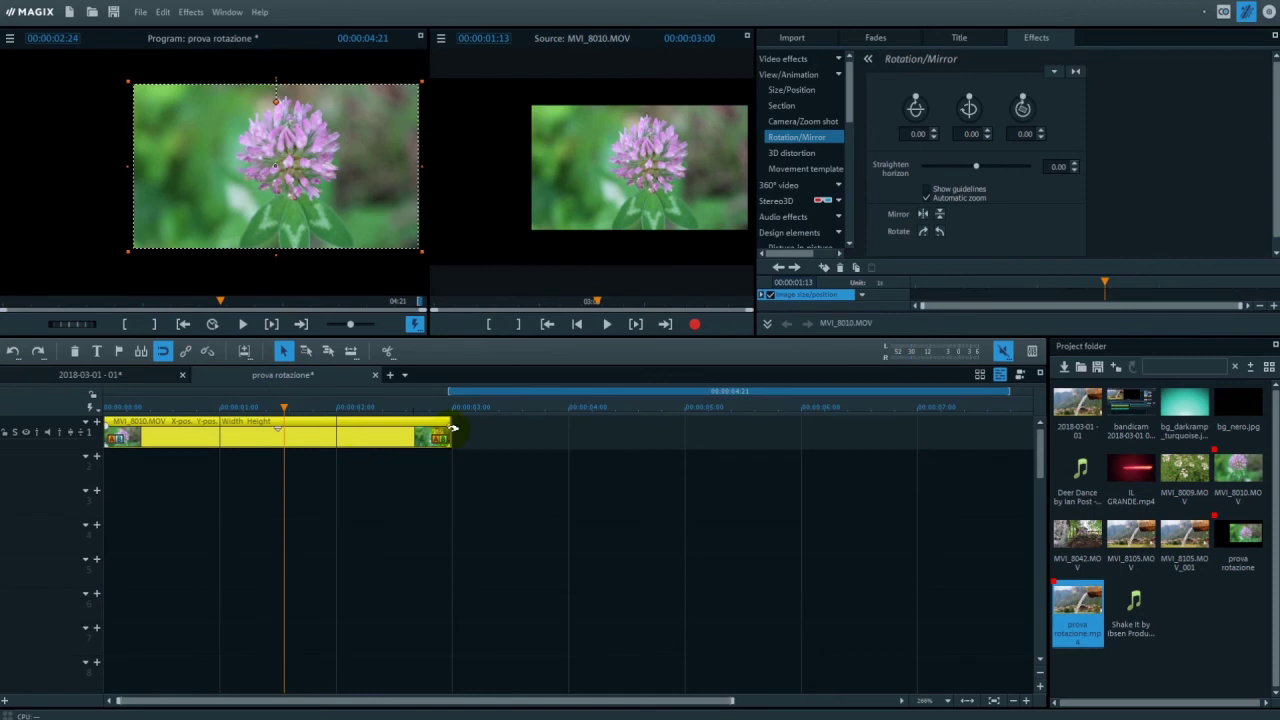
click(133, 407)
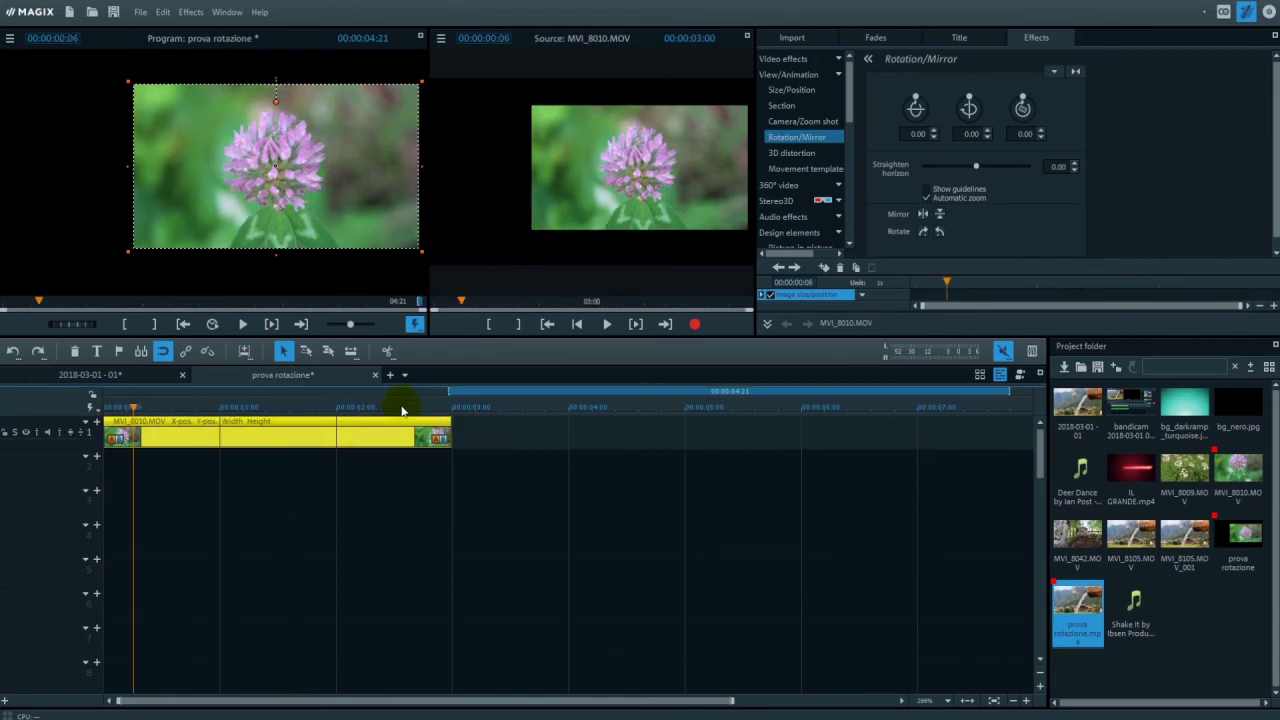
click(114, 375)
click(265, 375)
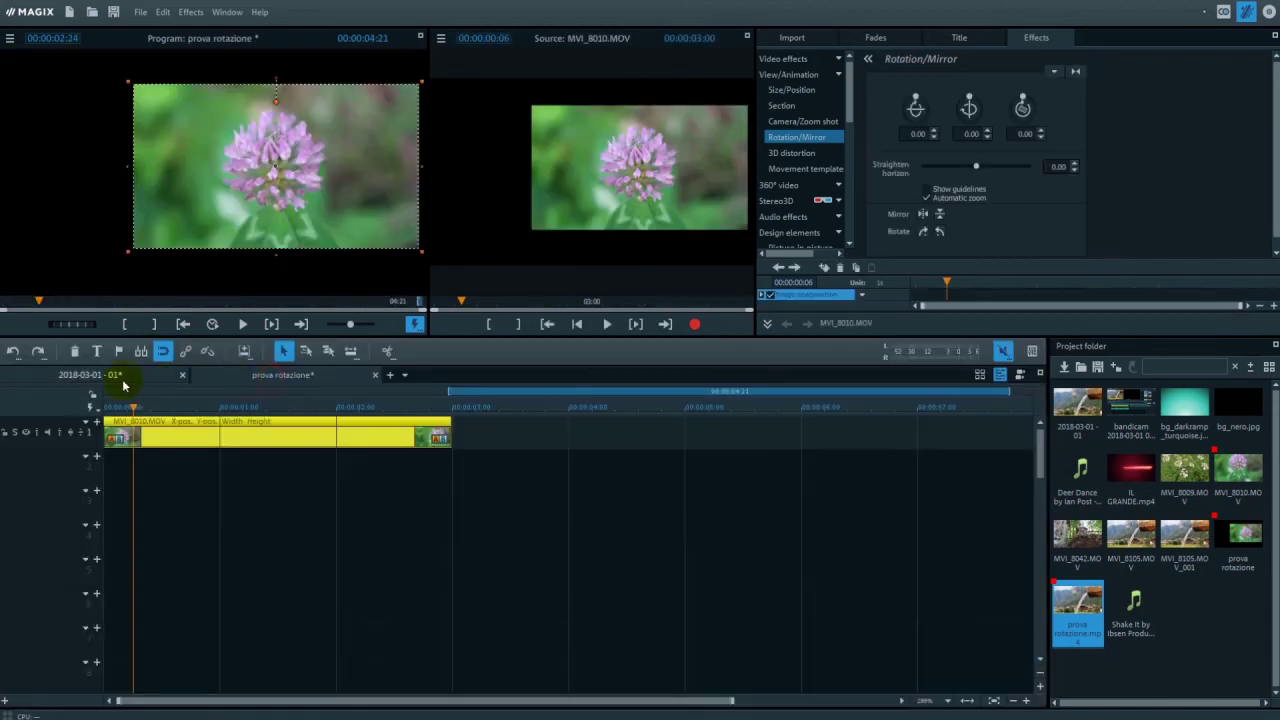
click(124, 385)
click(320, 380)
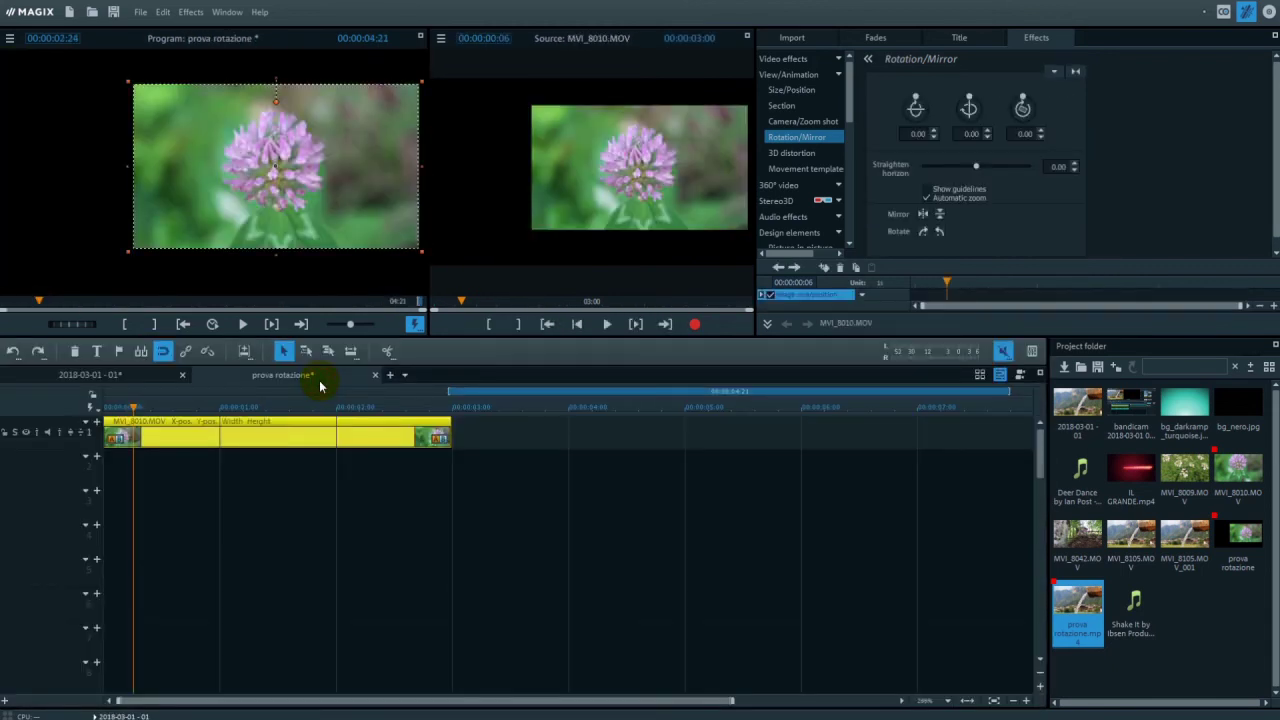
drag(133, 404, 141, 404)
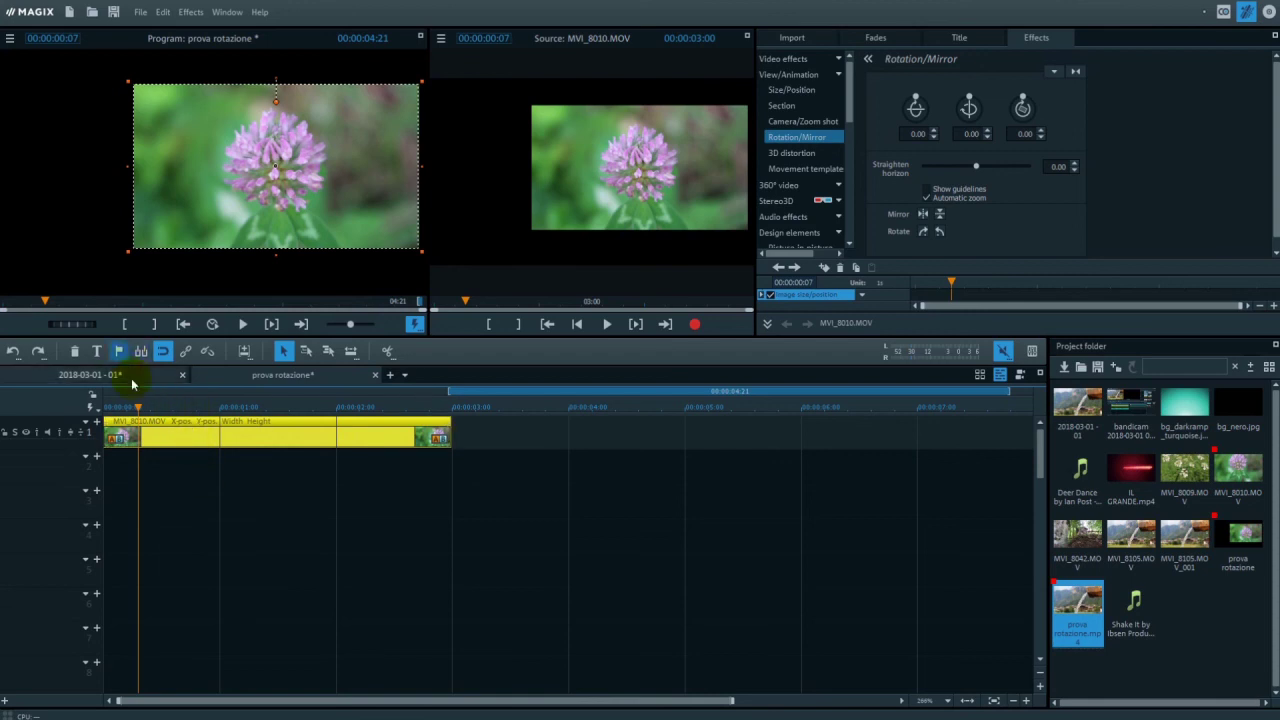
click(124, 376)
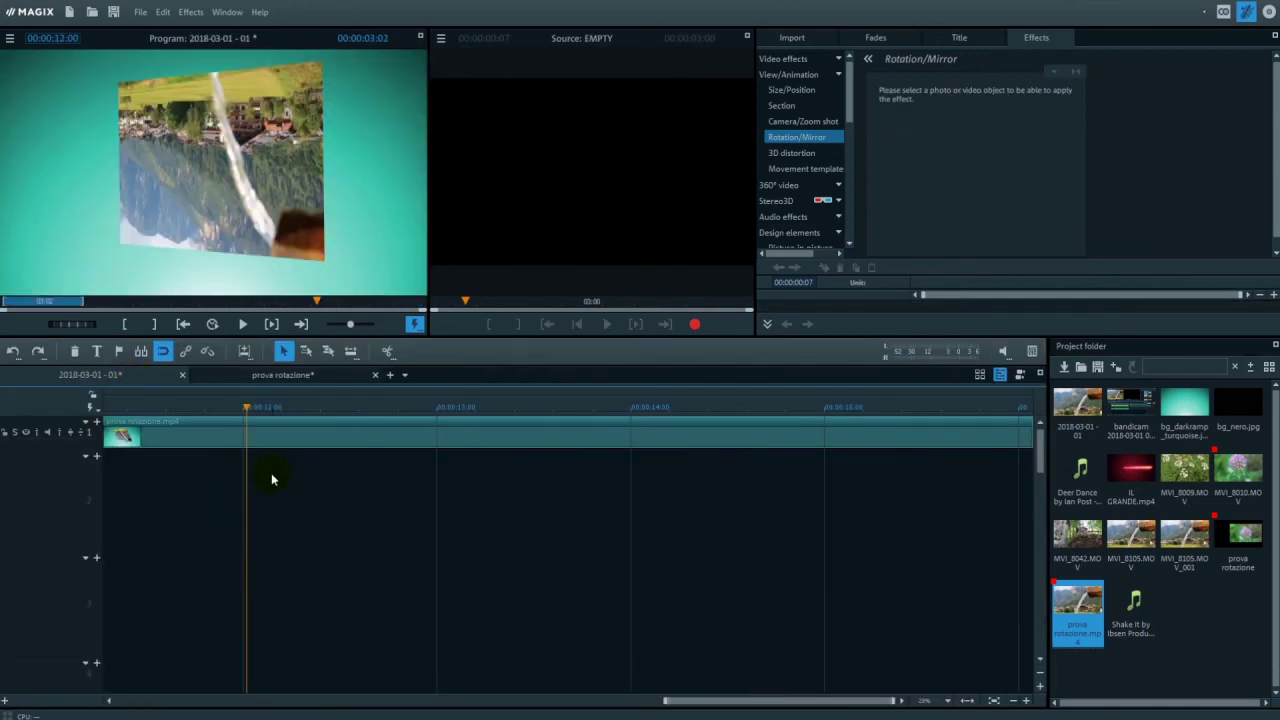